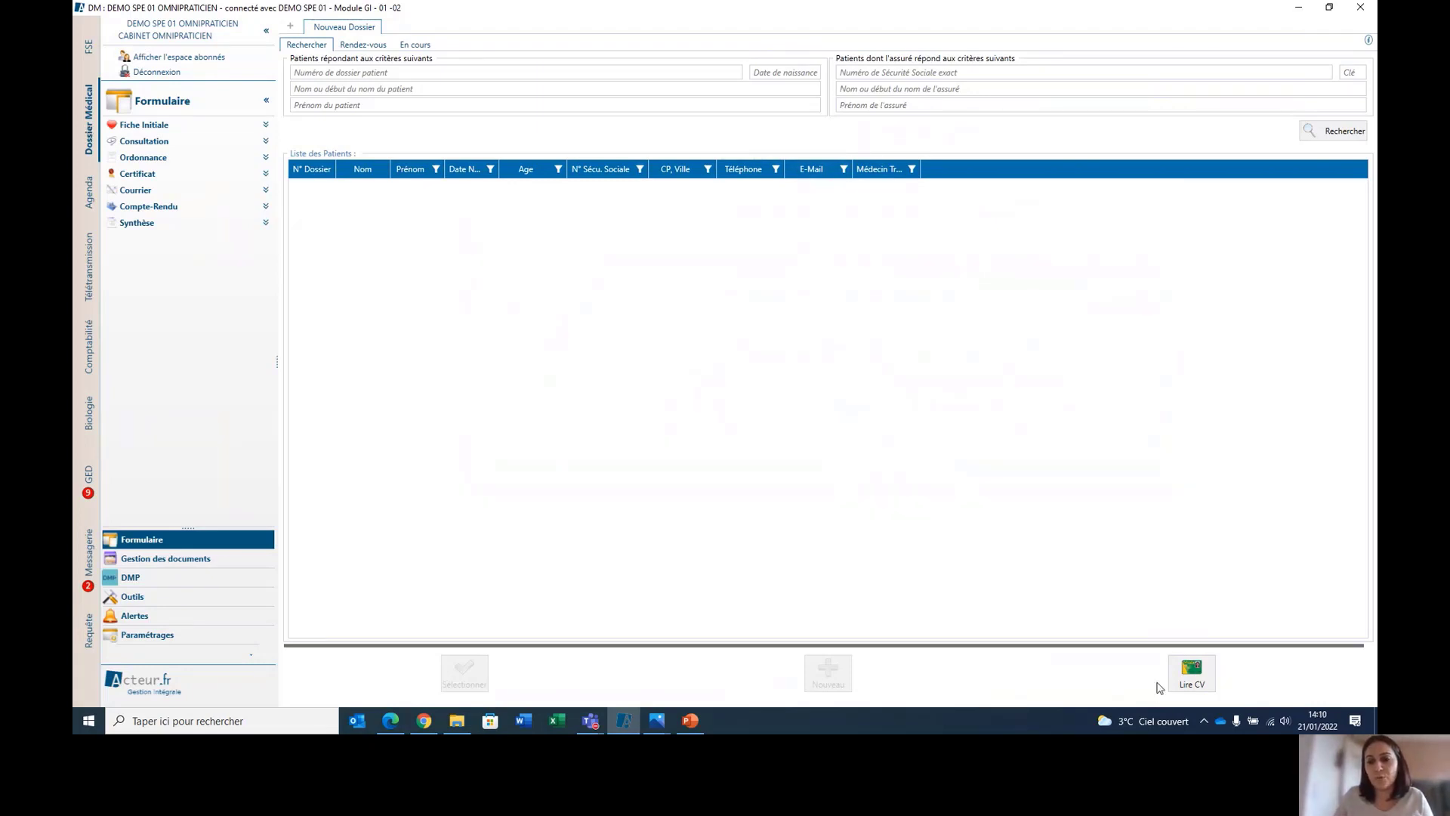
- Search the patients by the test surname and open the record of the 48-year-old female patient
left_click(453, 88)
type("TEST")
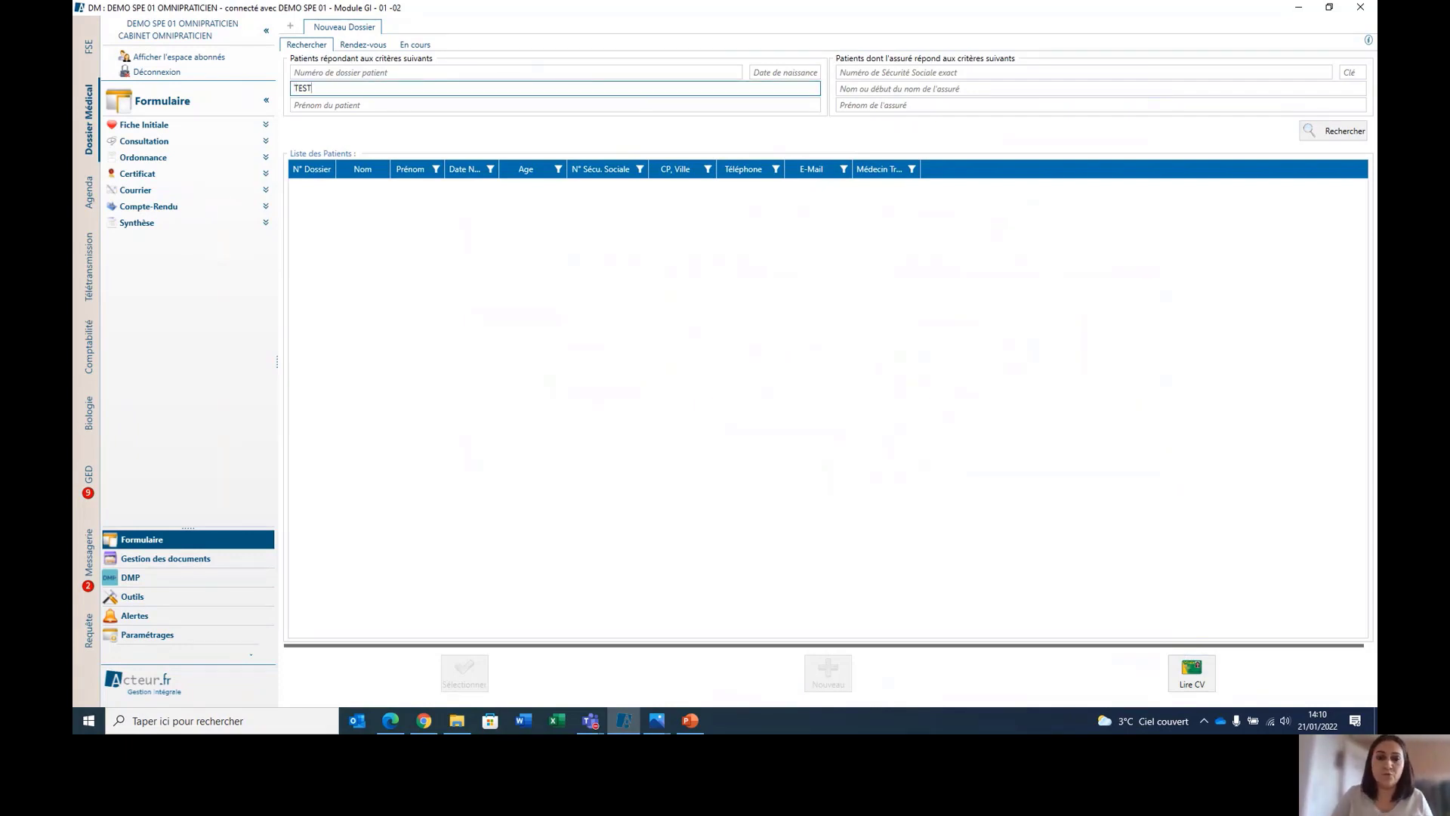
key("Return")
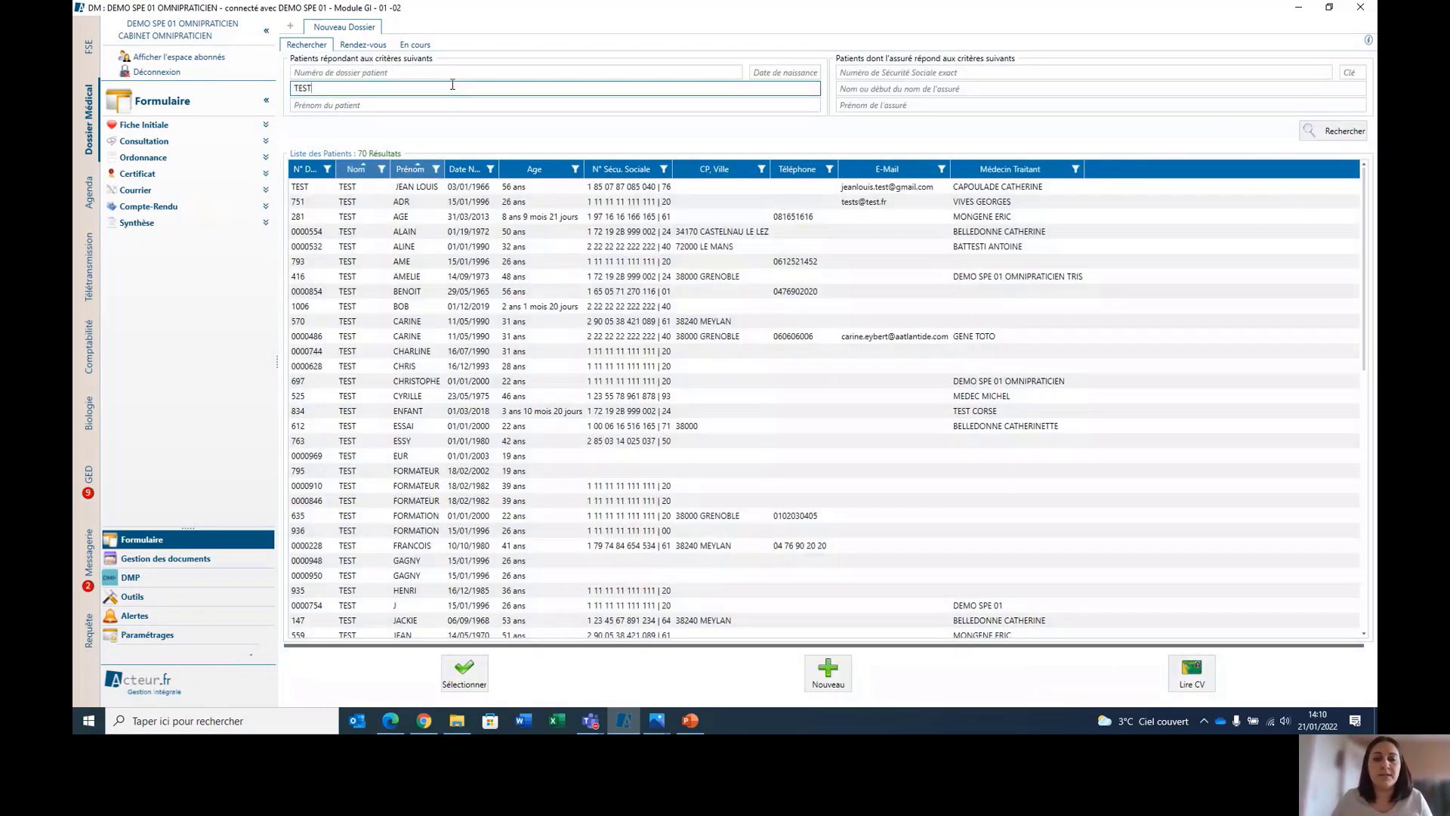
double_click(453, 277)
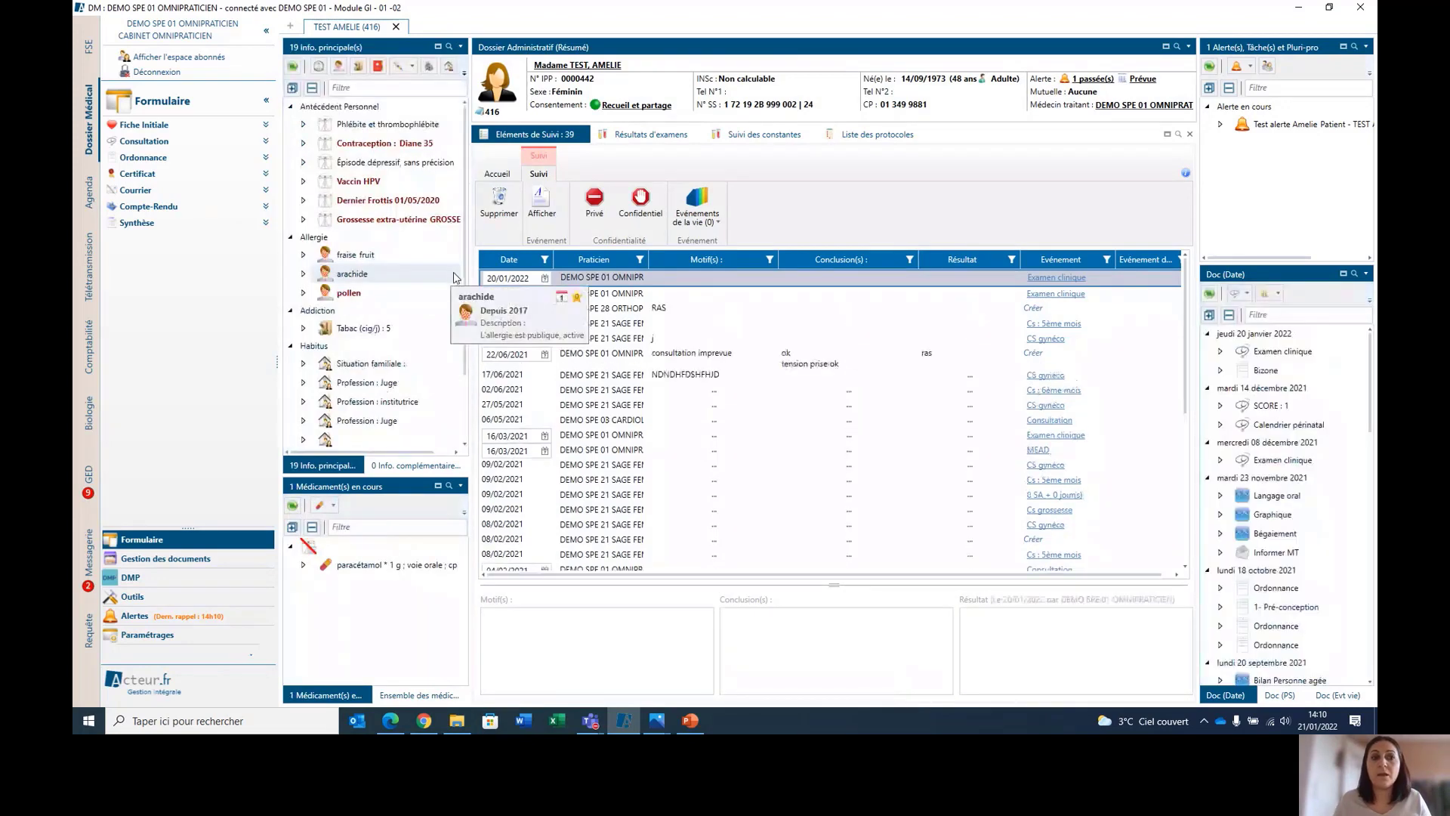
- Create a new Consultation form in the patient's record
left_click(164, 143)
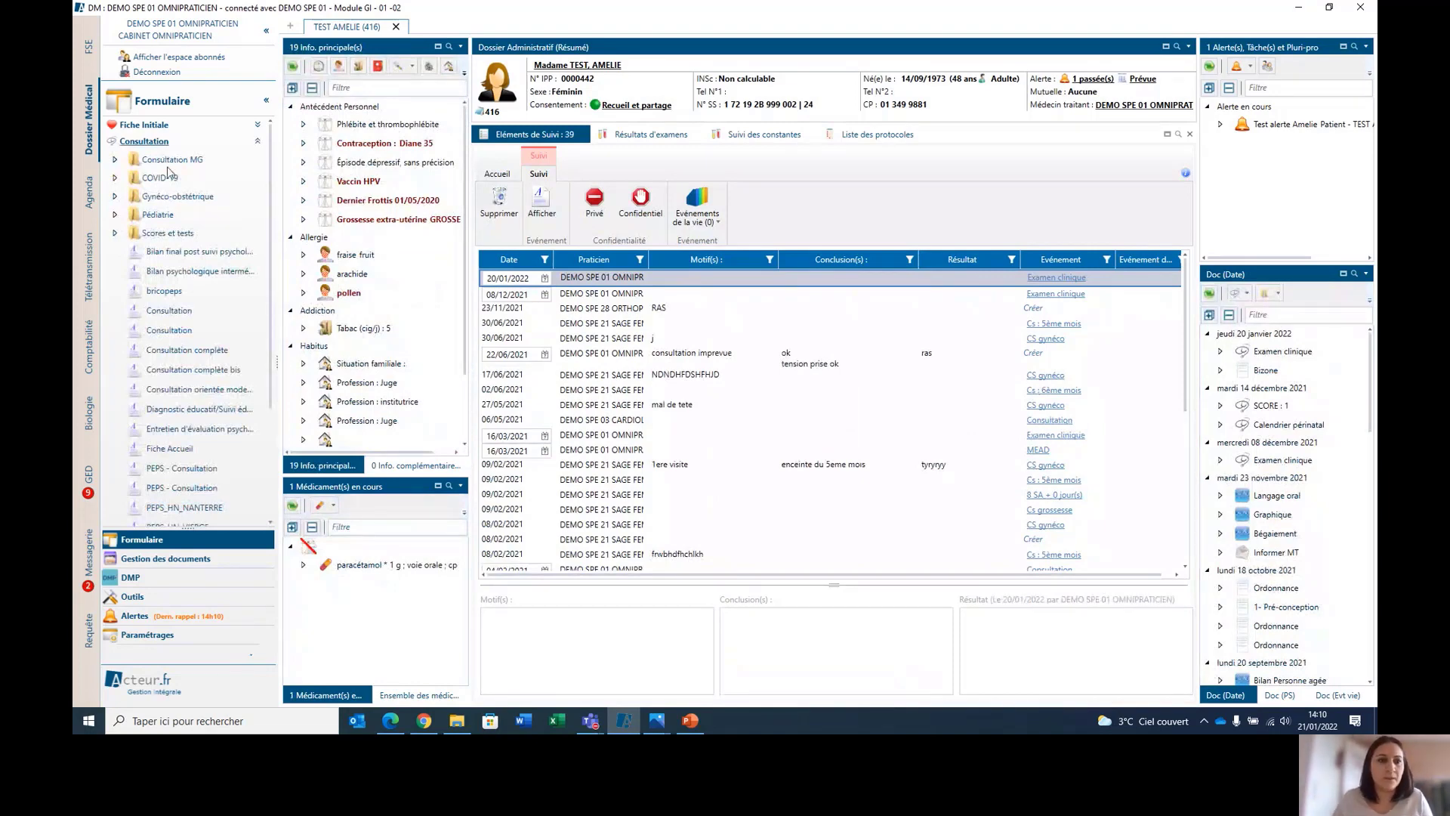
scroll(194, 278, "down", 3)
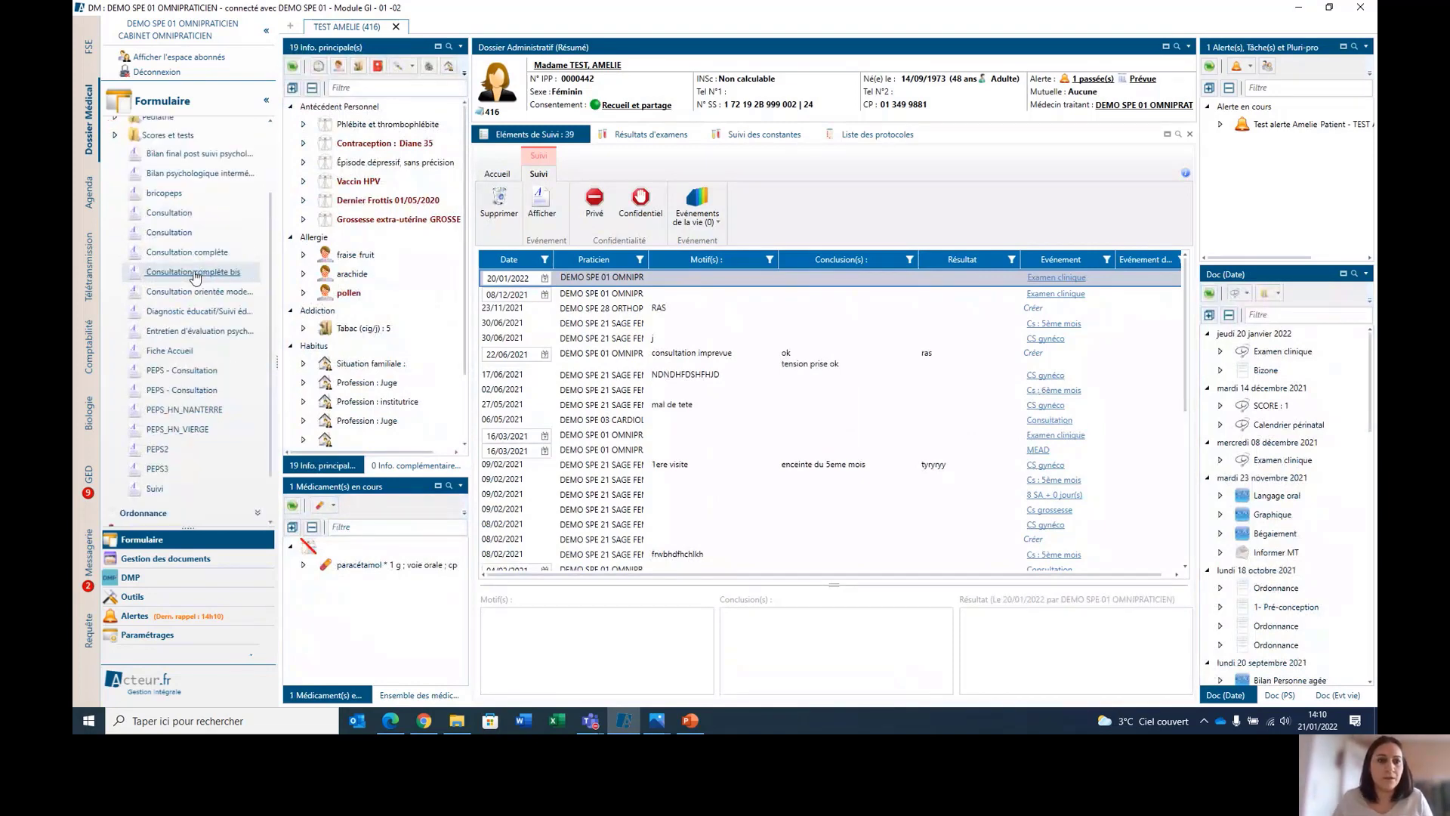
left_click(169, 213)
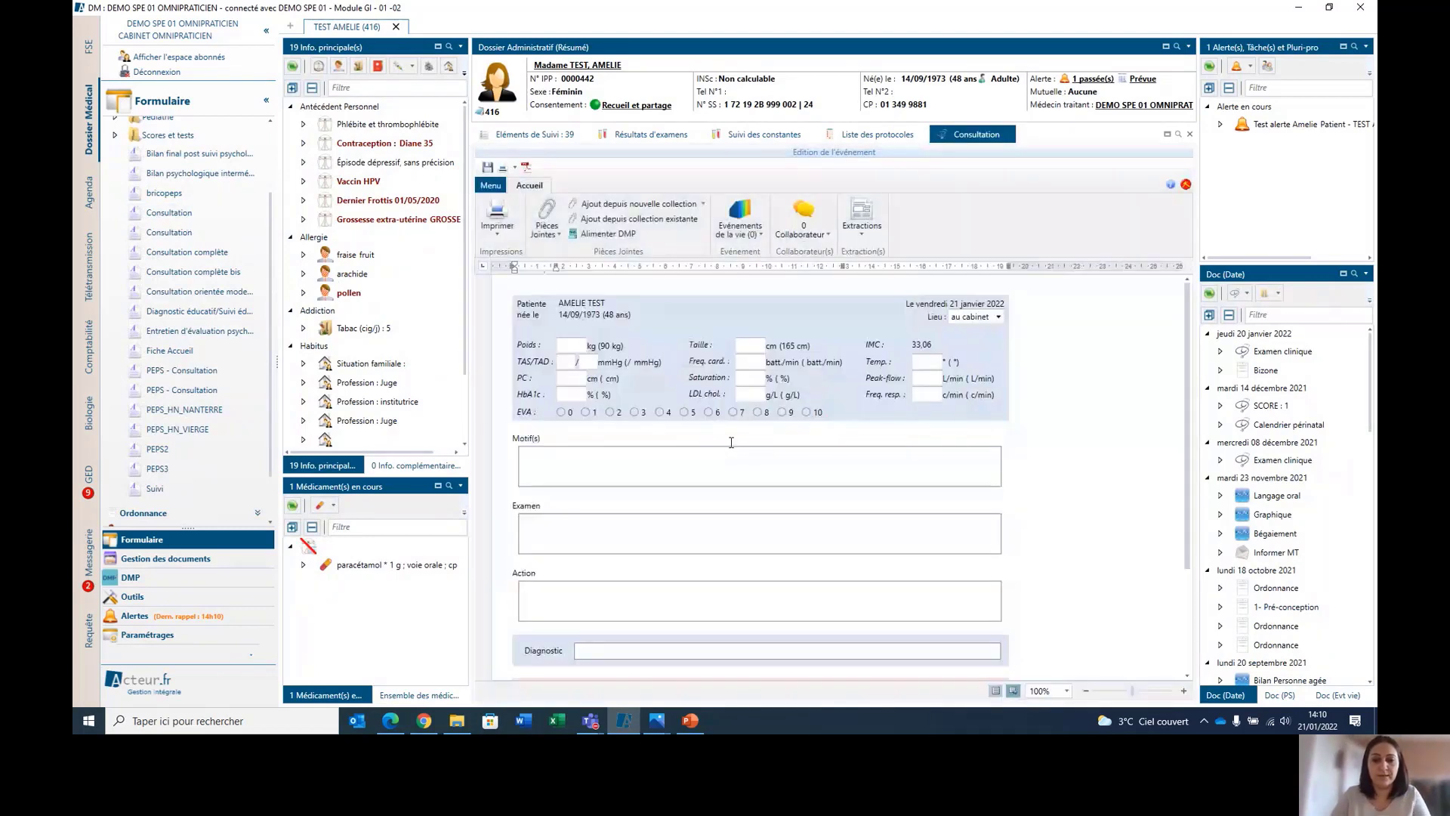
- Fill in the consultation's Motif(s) with "souvent mal de tete" and, on a second line, "beaucoup de fatigue"
left_click(731, 457)
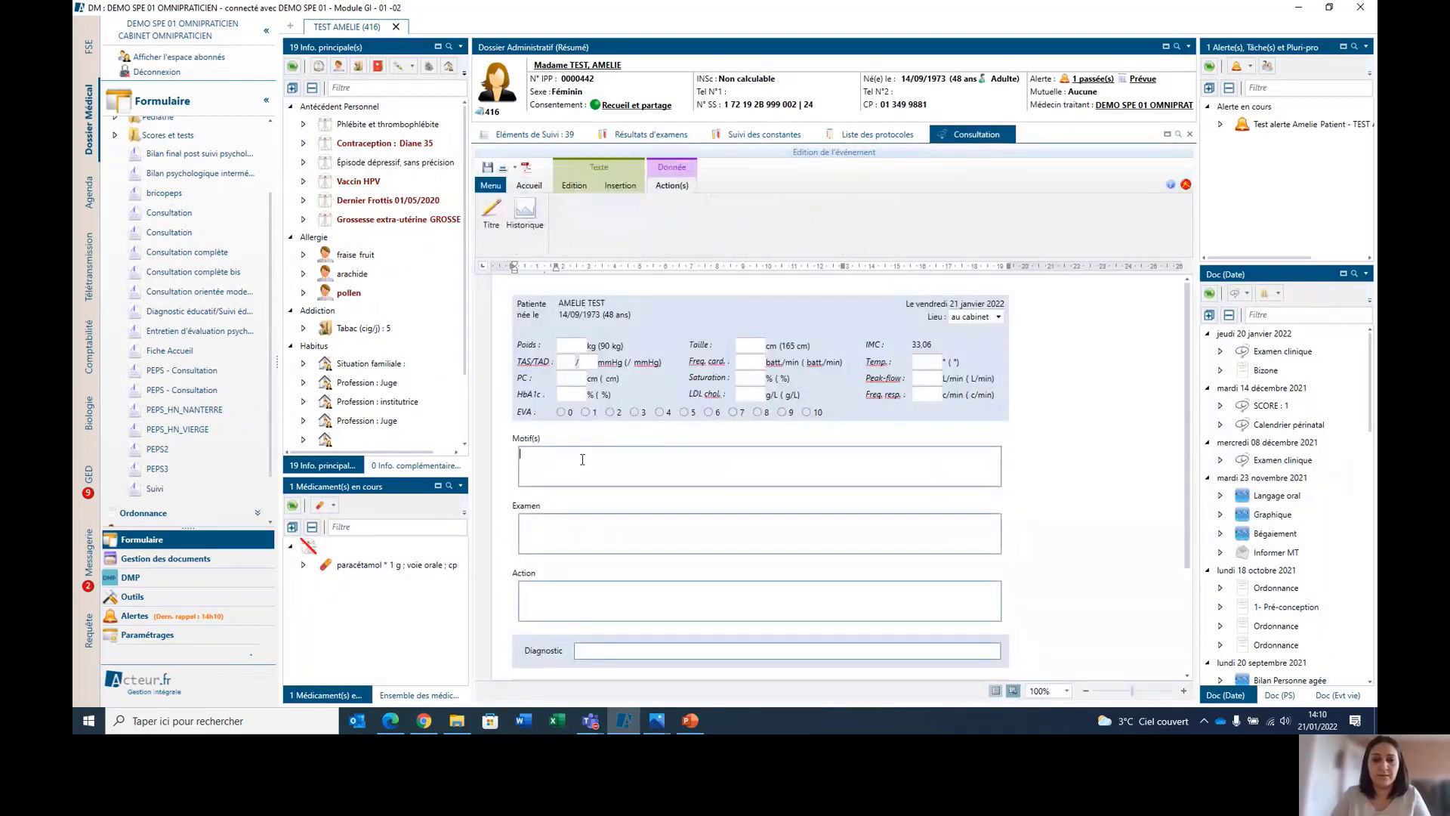
type("souvent mal de tete ")
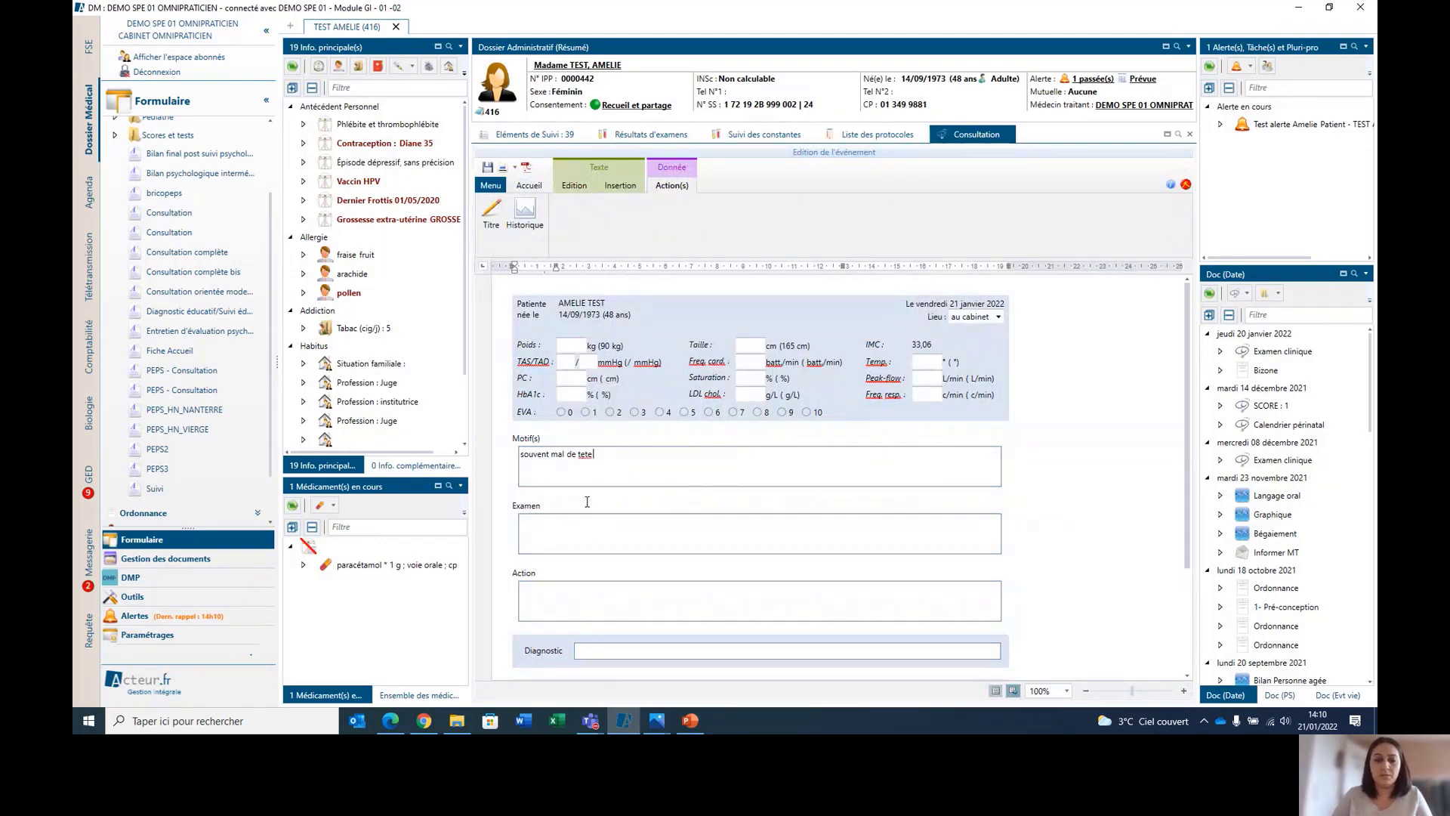
type("beaucoup")
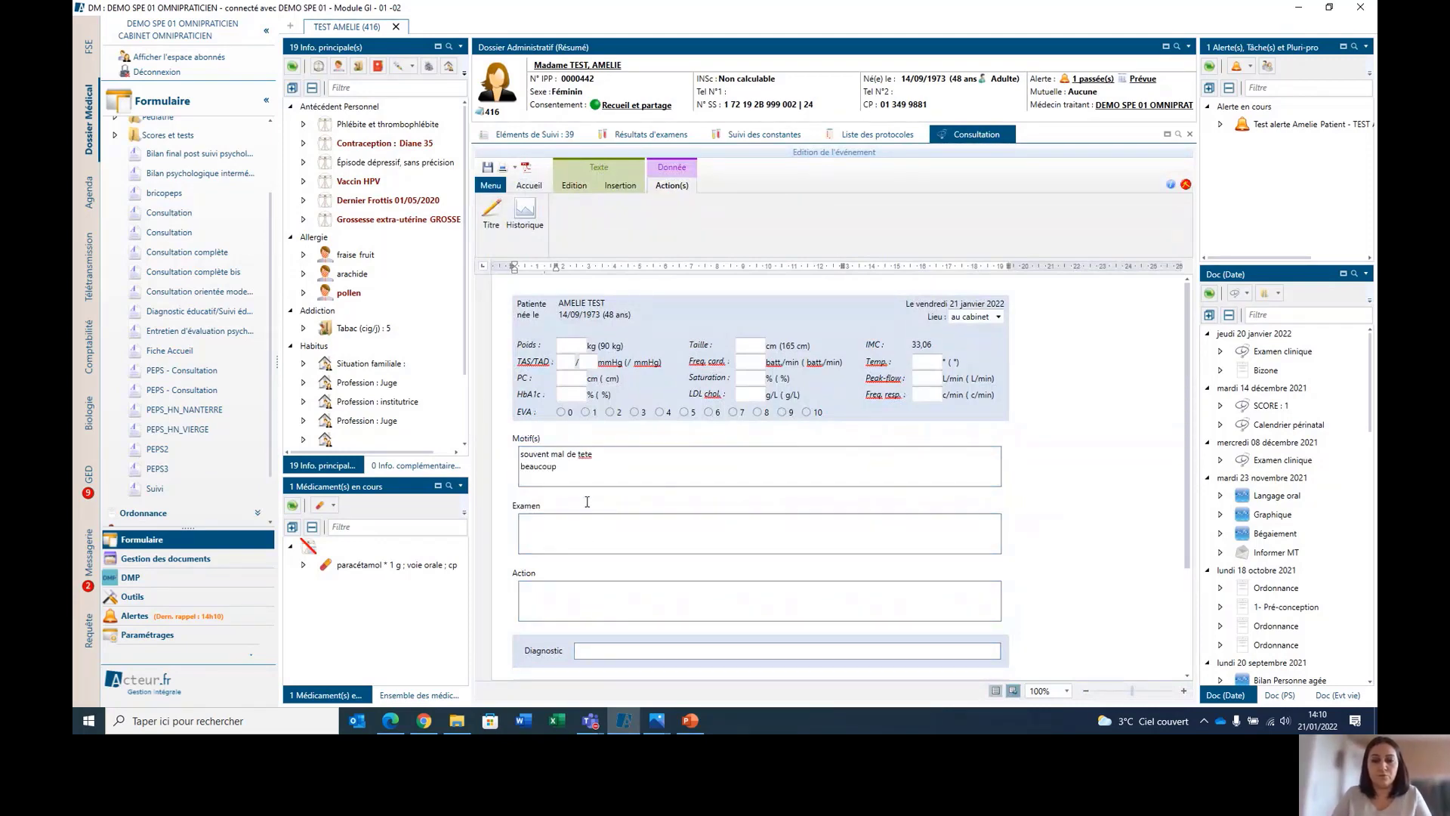
type(" de fatigue")
- Fill in the Examen field with "prendre la tension" and, on a second line, "prendre la temperature"
left_click(565, 550)
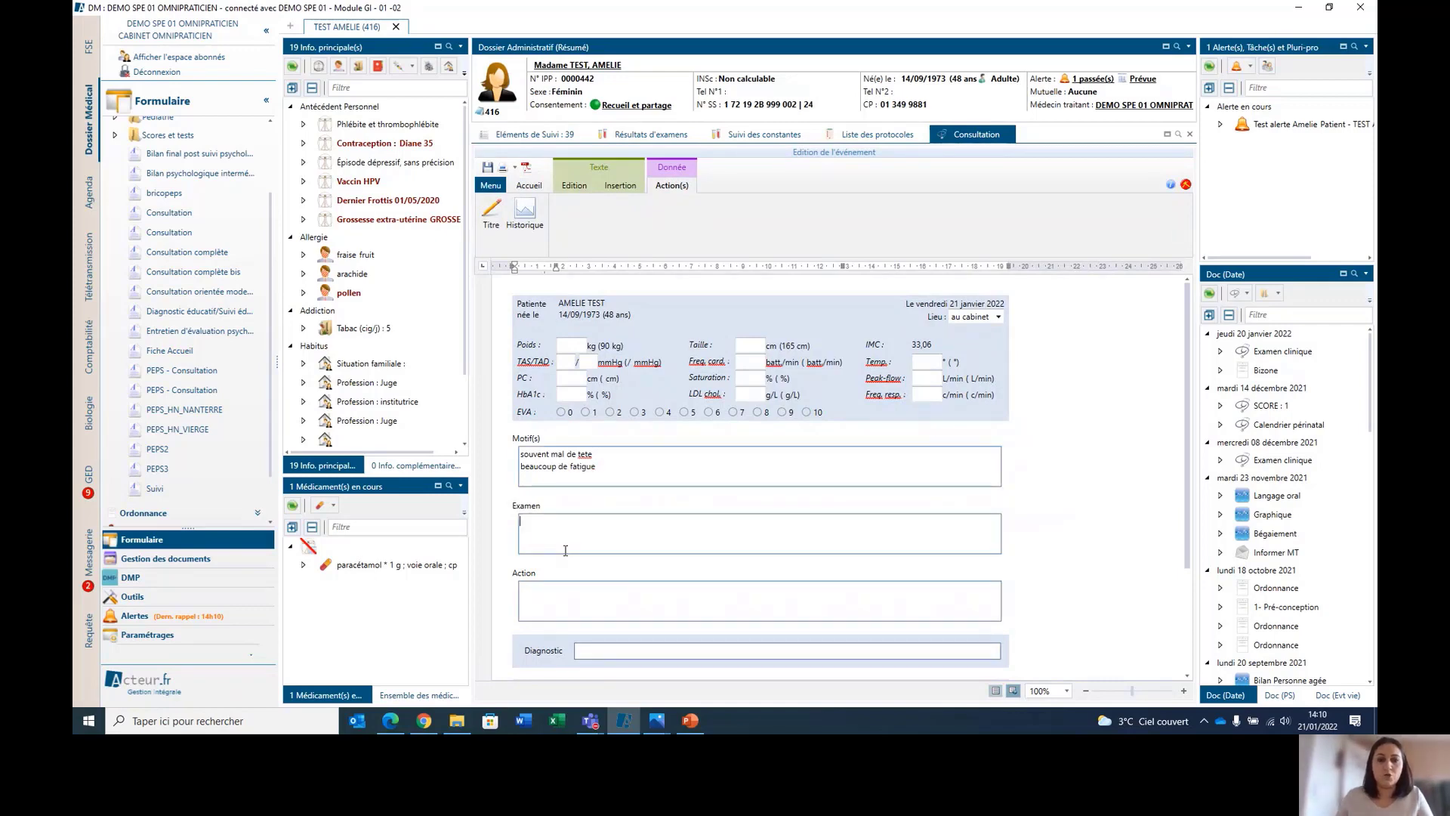
type("prendre la tension ")
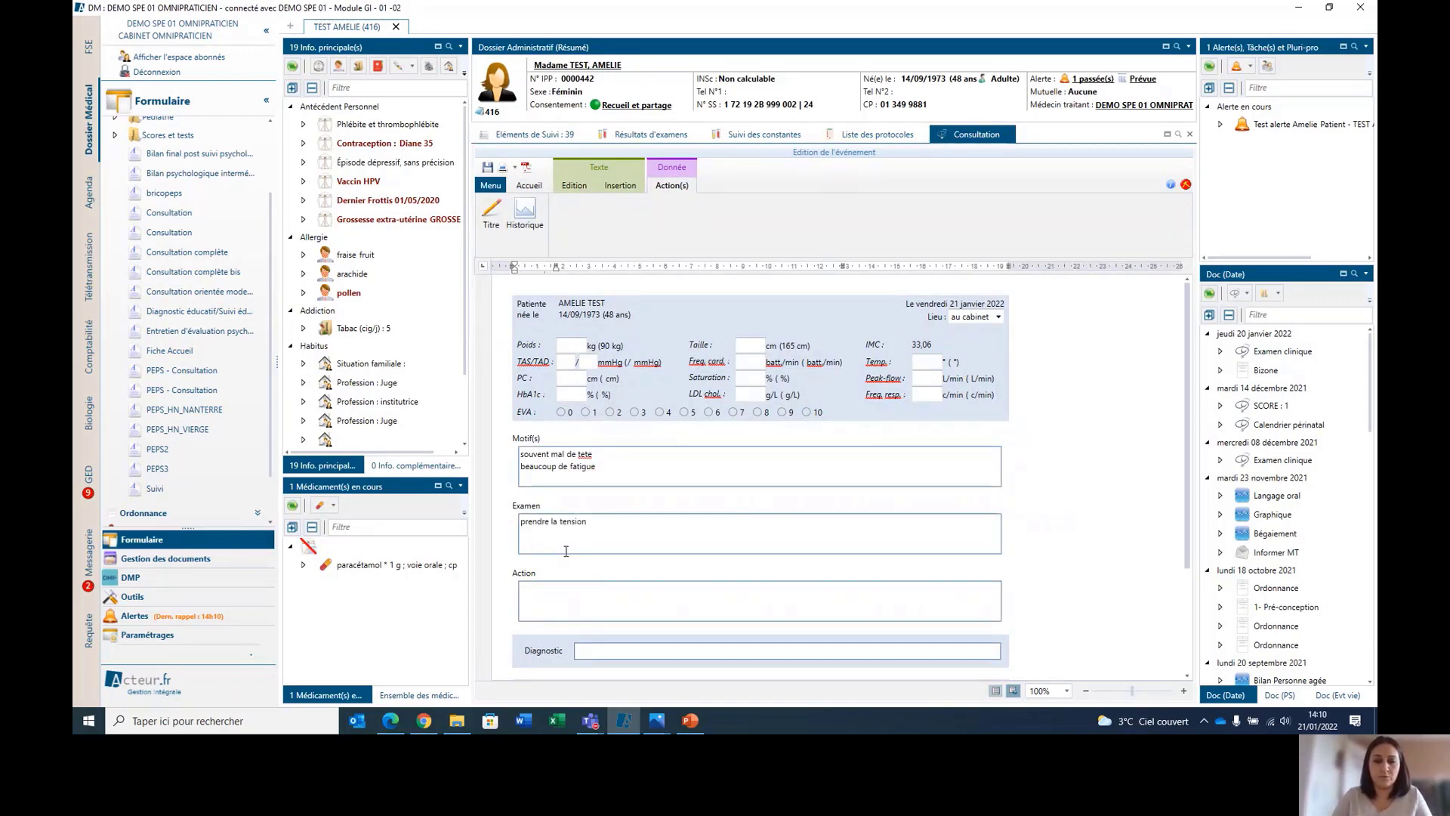
type("prendre la temperature")
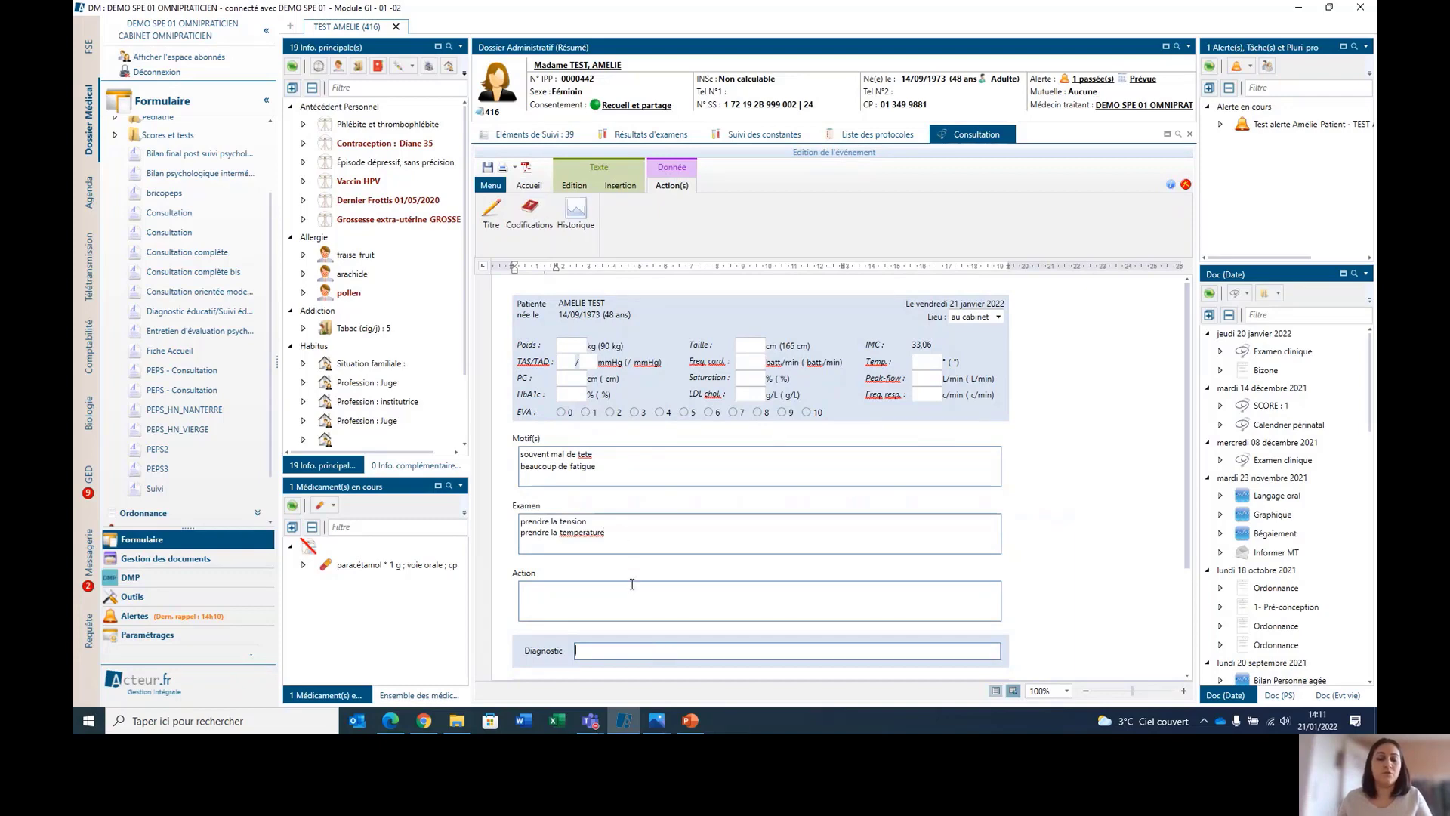
- Enter "grippe" as the free-text Diagnostic, without a suggested code, and save the consultation
left_click(621, 656)
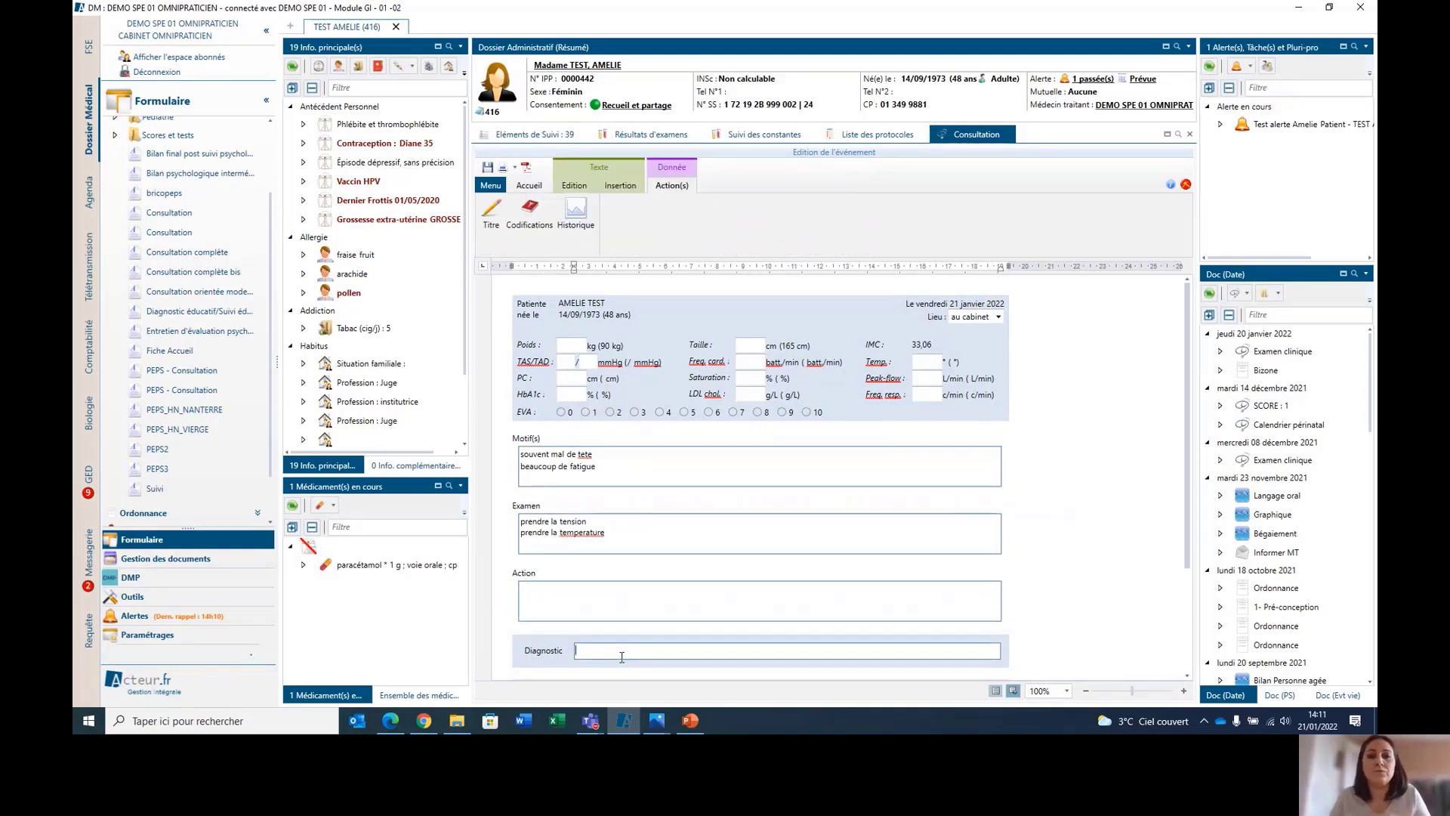
type("grip")
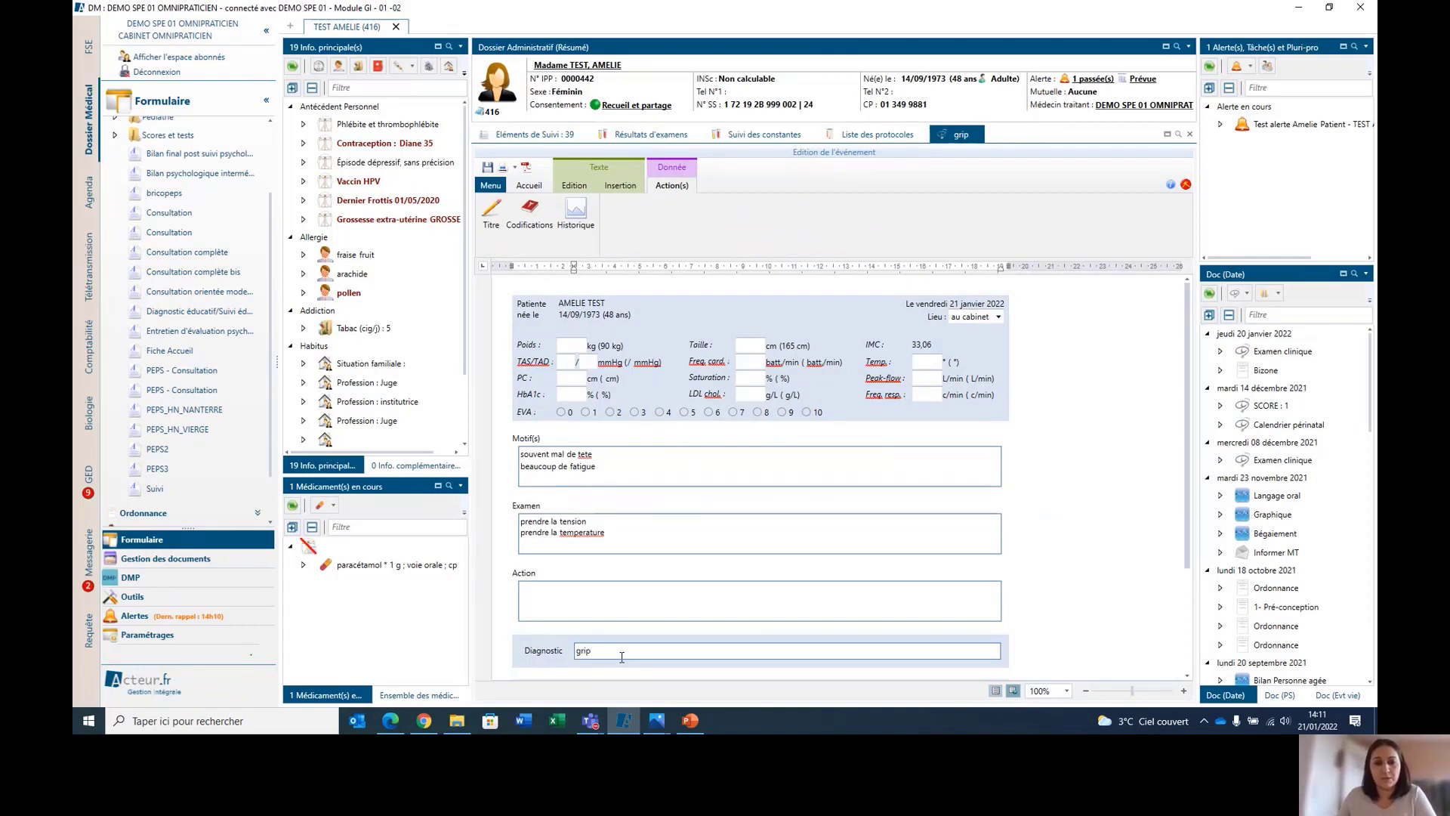
type("pe")
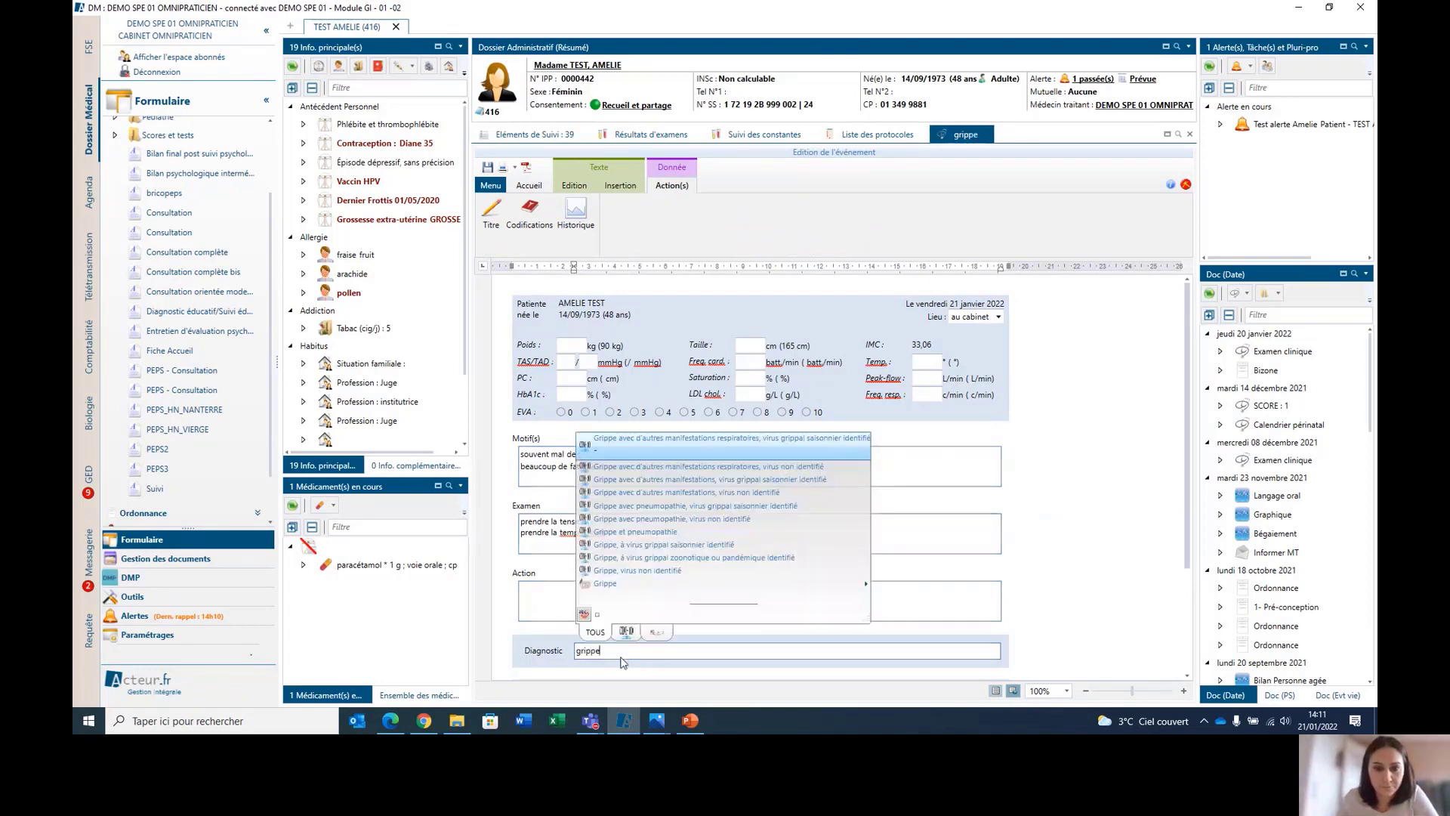
left_click(797, 648)
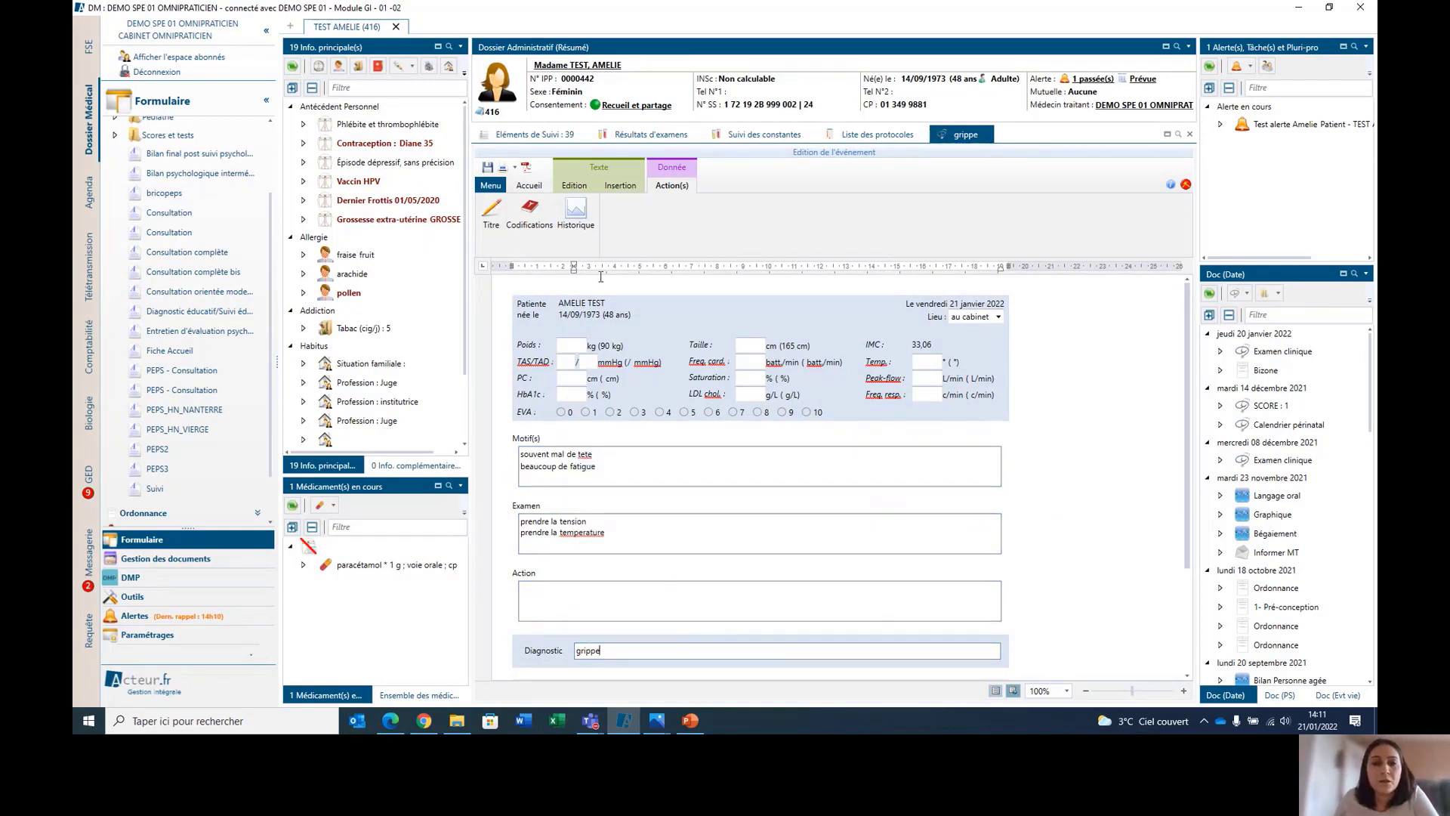
left_click(488, 169)
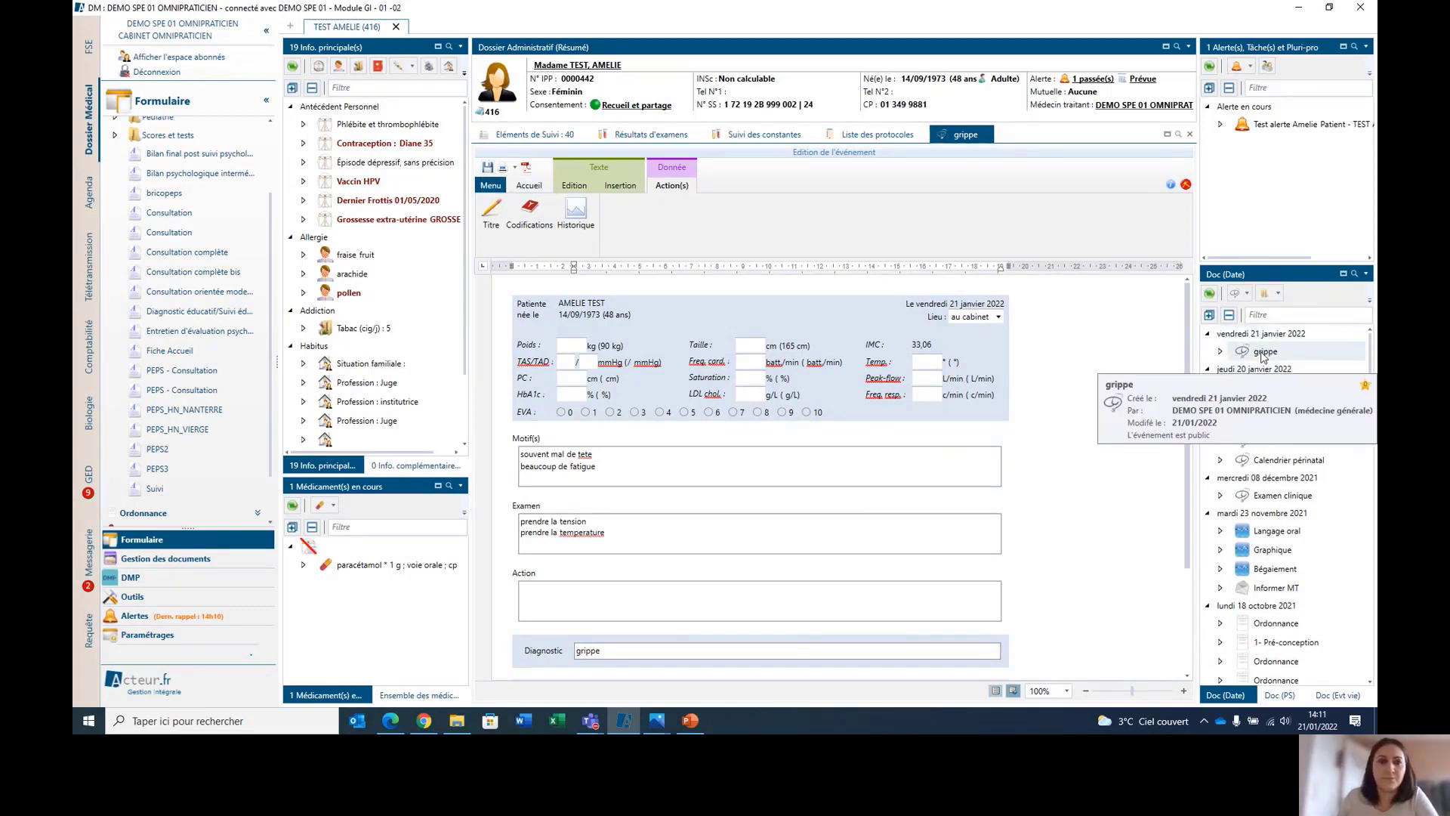
- Collapse the consultation forms and create a new Ordonnance for the patient
scroll(170, 219, "up", 3)
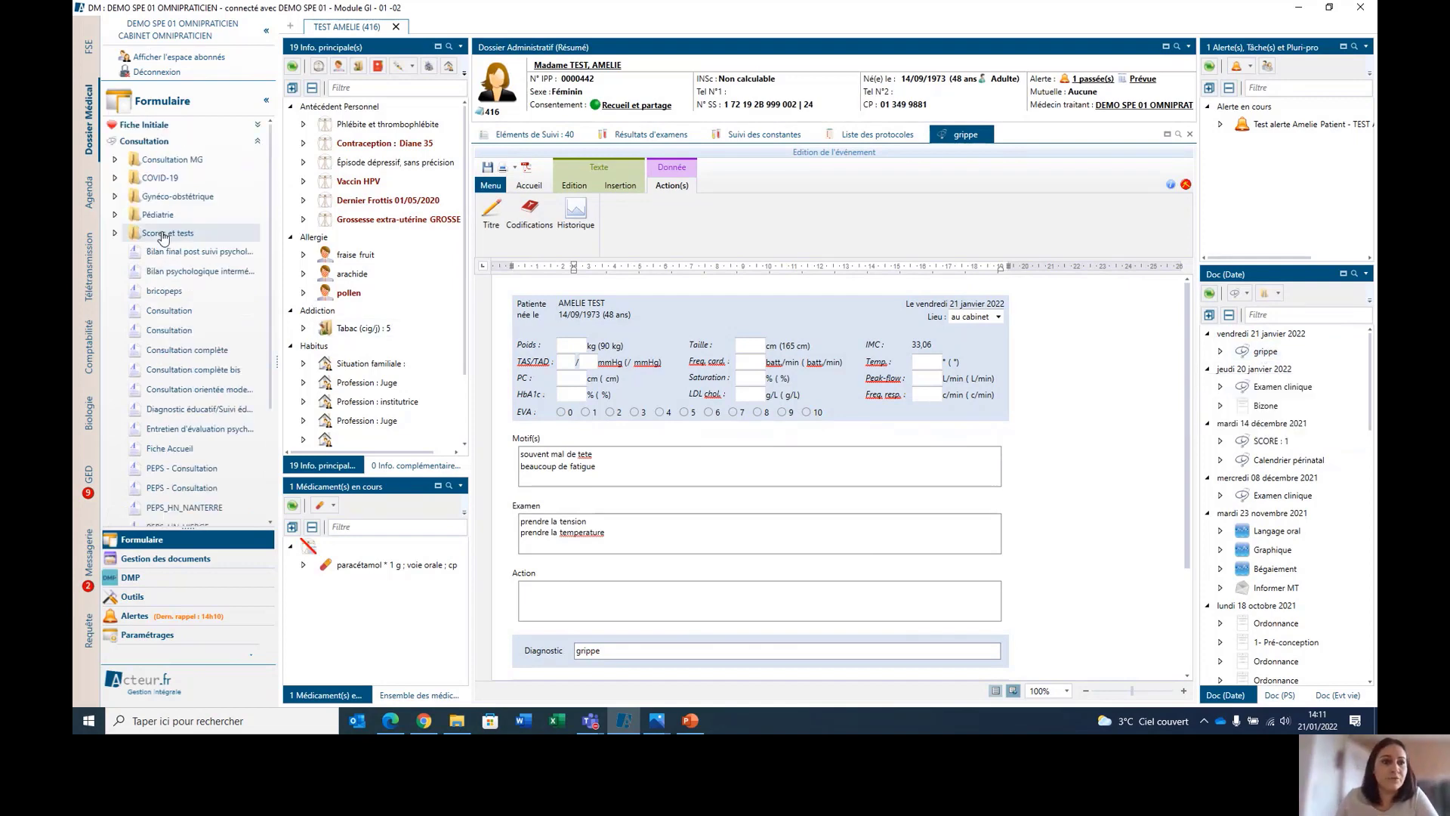
left_click(256, 141)
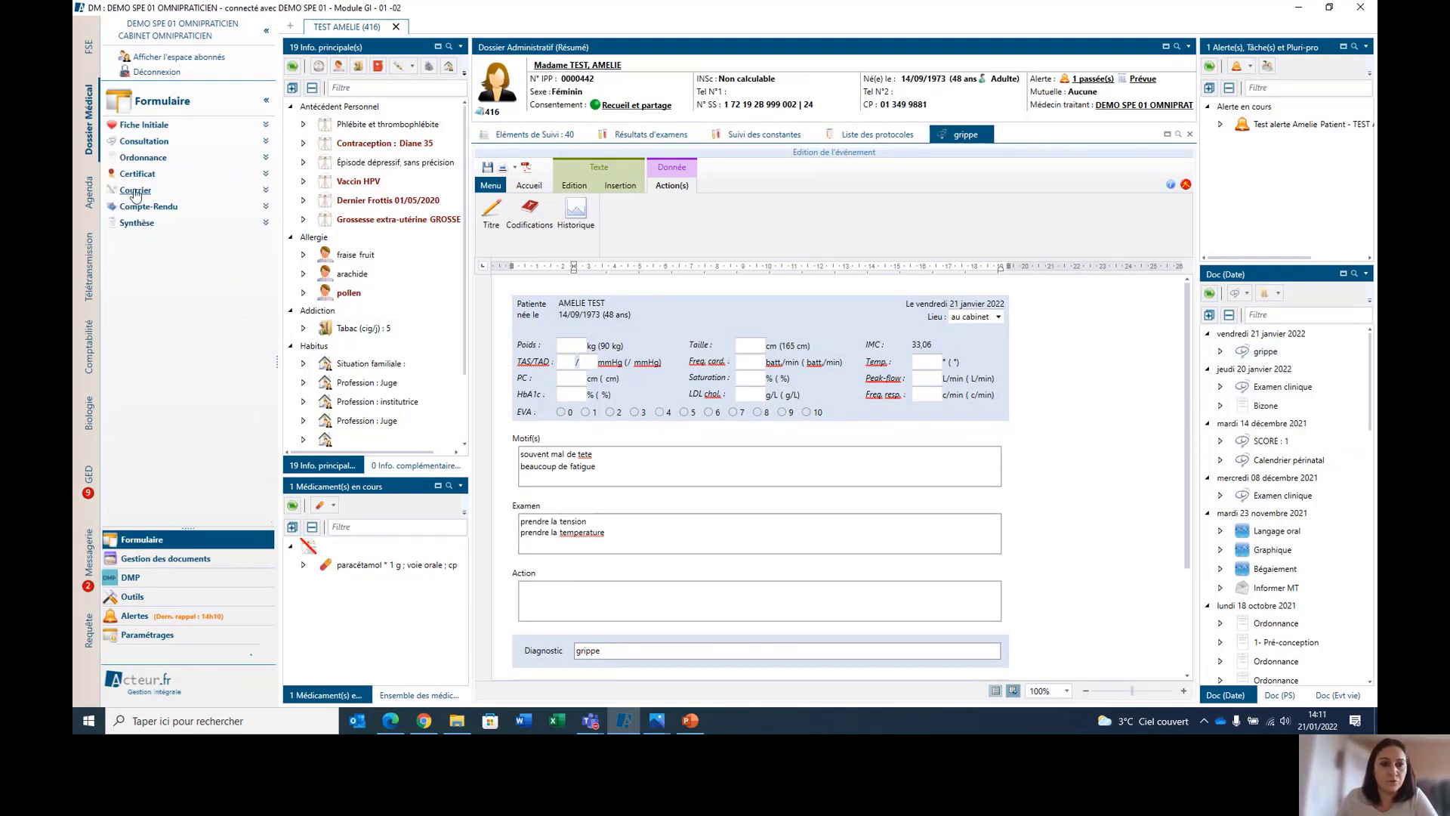
left_click(143, 157)
left_click(160, 306)
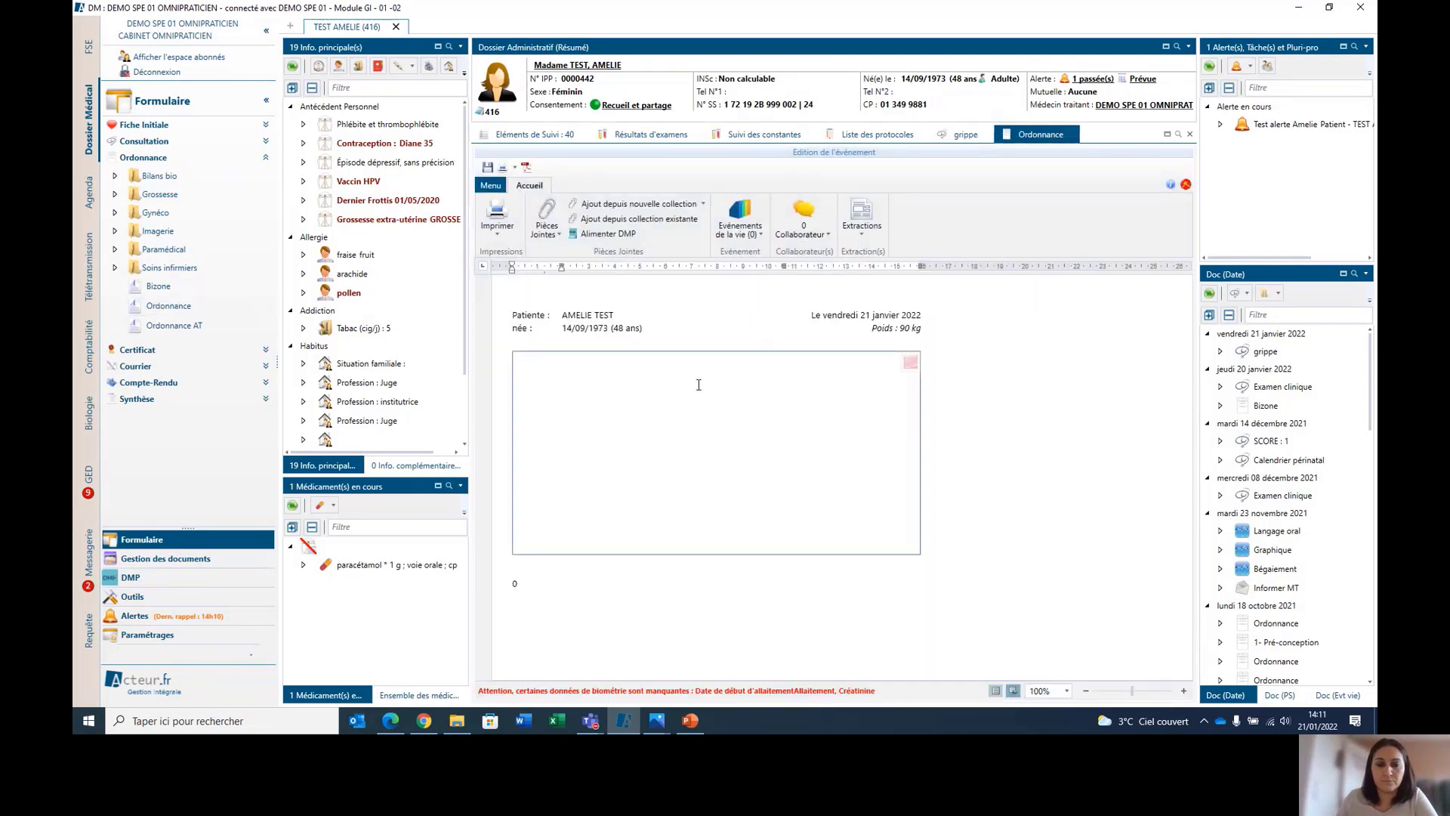
- Add the medication SPASFON cp enr to the prescription by searching for "spasfon"
left_click(698, 384)
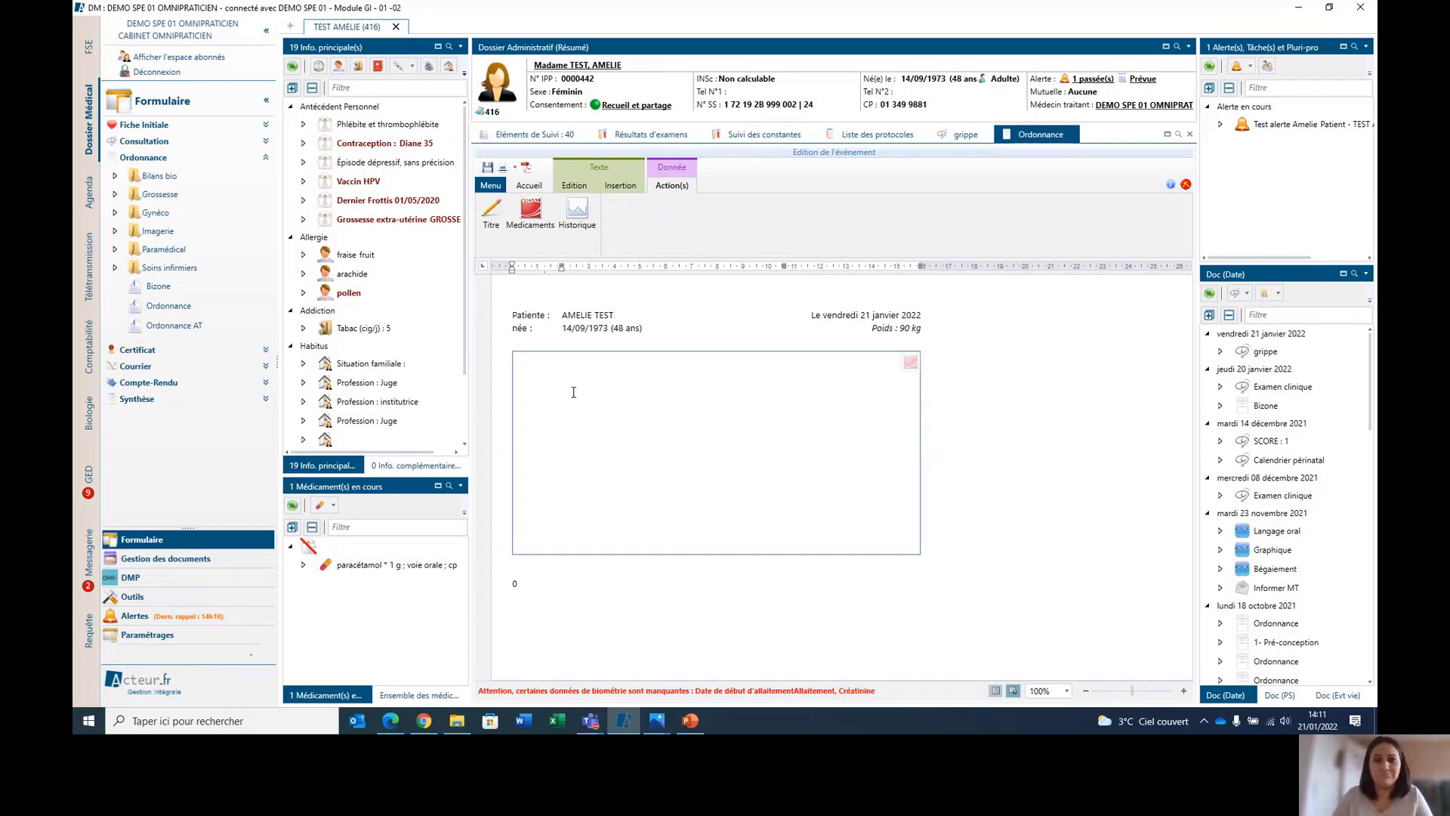
type("spasfon")
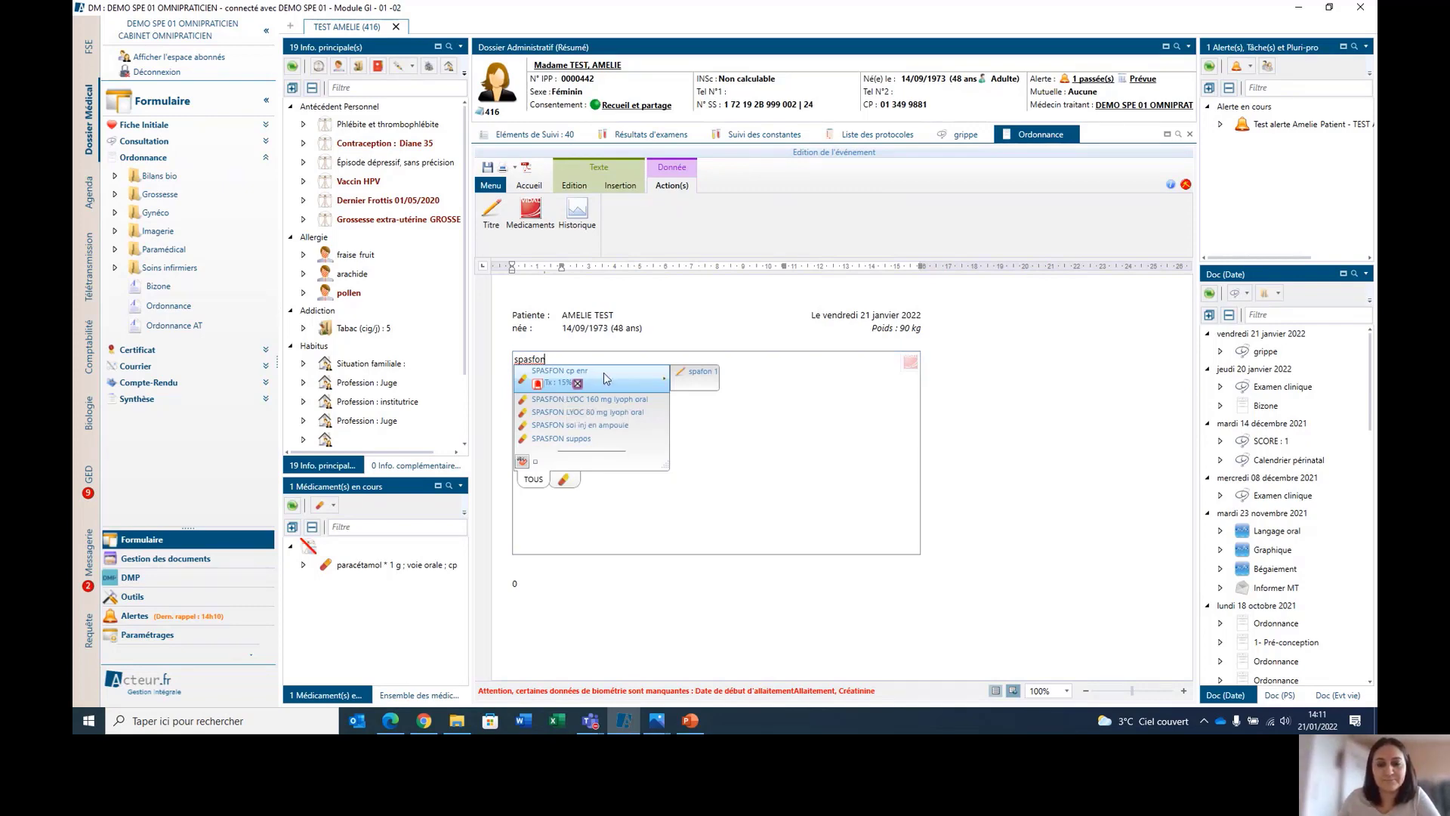
left_click(580, 377)
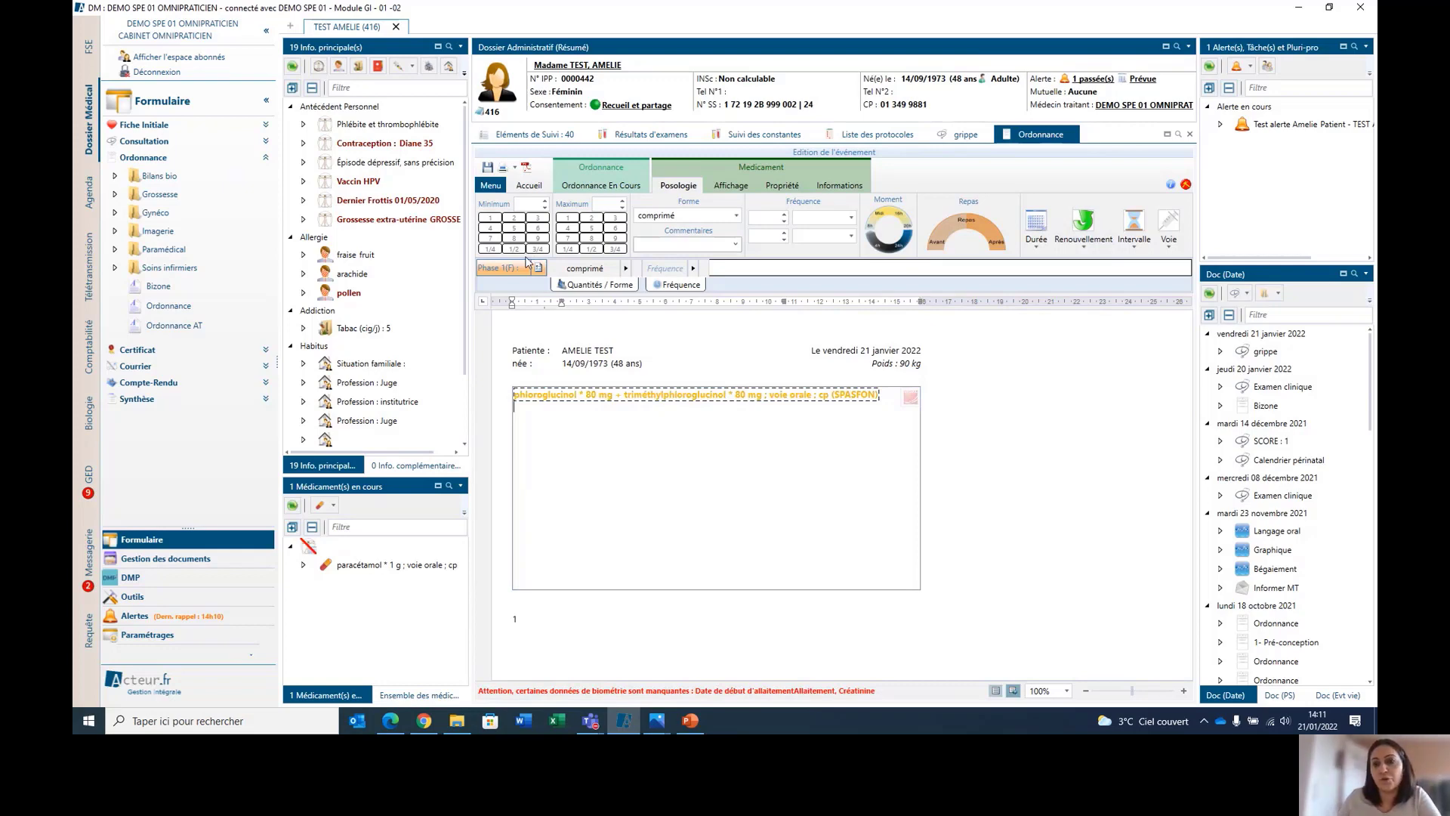
- Set the SPASFON dosage to 1 comprimé, 3 fois par jour, pendant 2 semaines
left_click(811, 265)
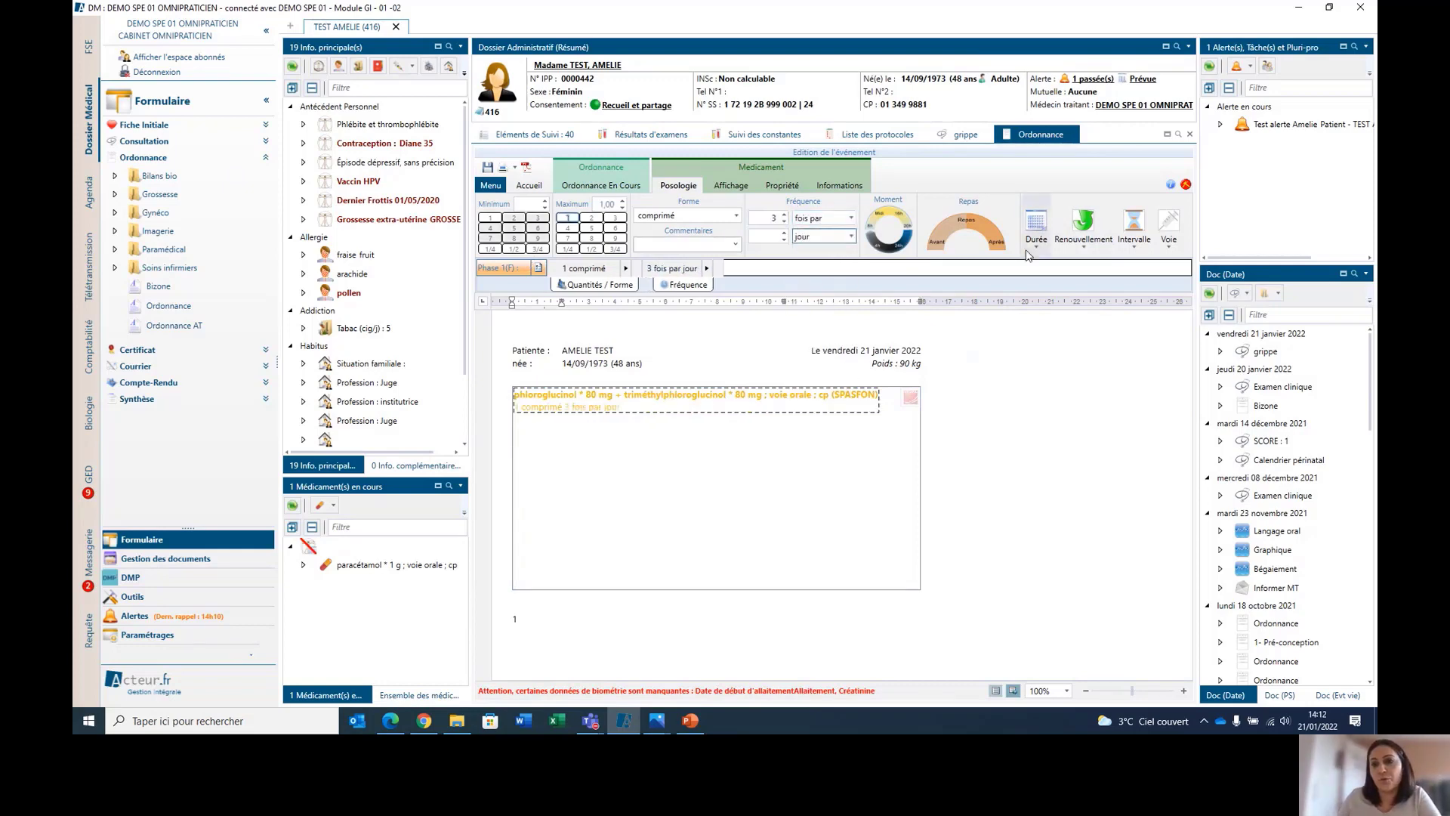
left_click(1036, 226)
left_click(1102, 294)
left_click(1052, 301)
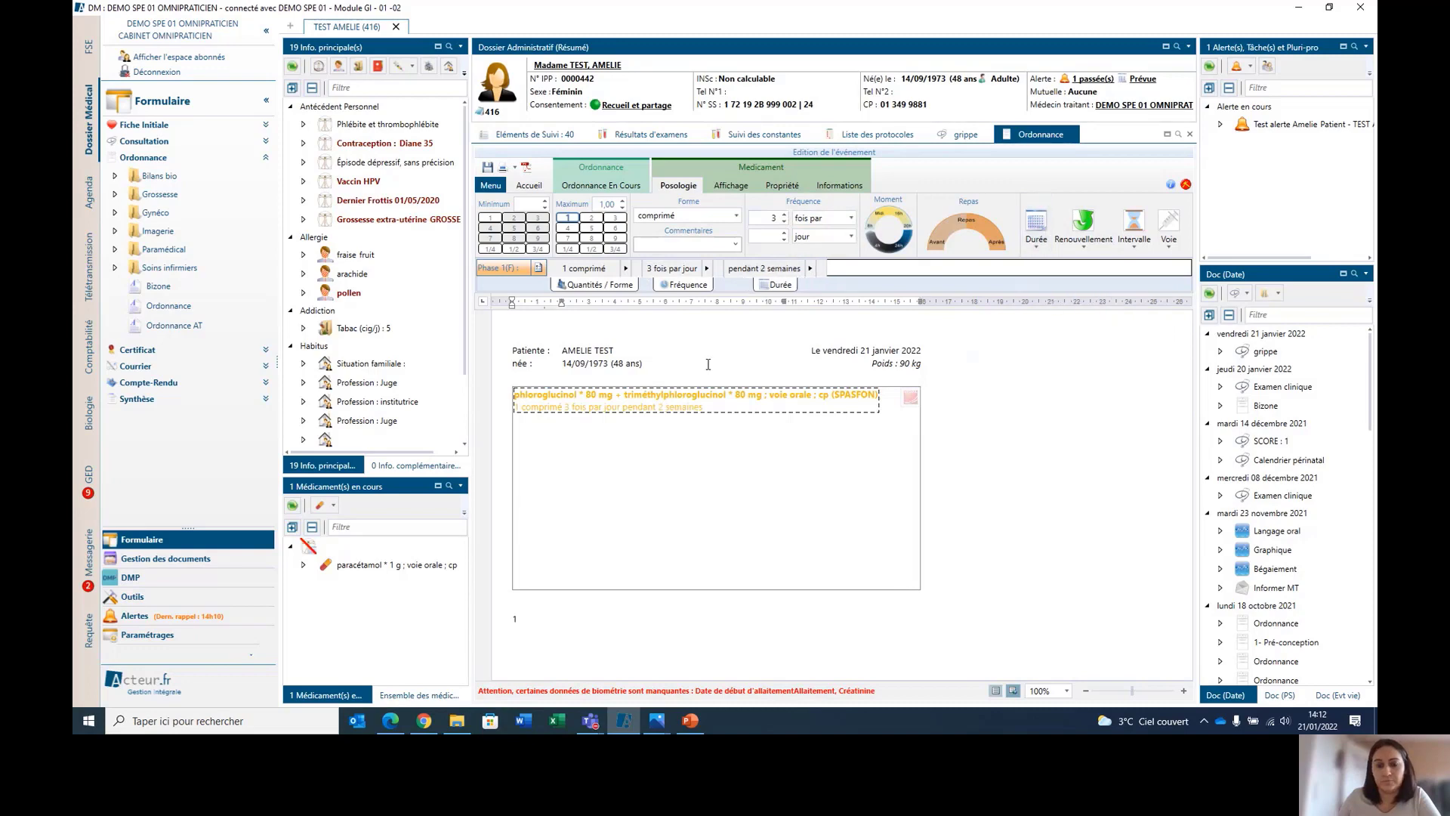
left_click(709, 462)
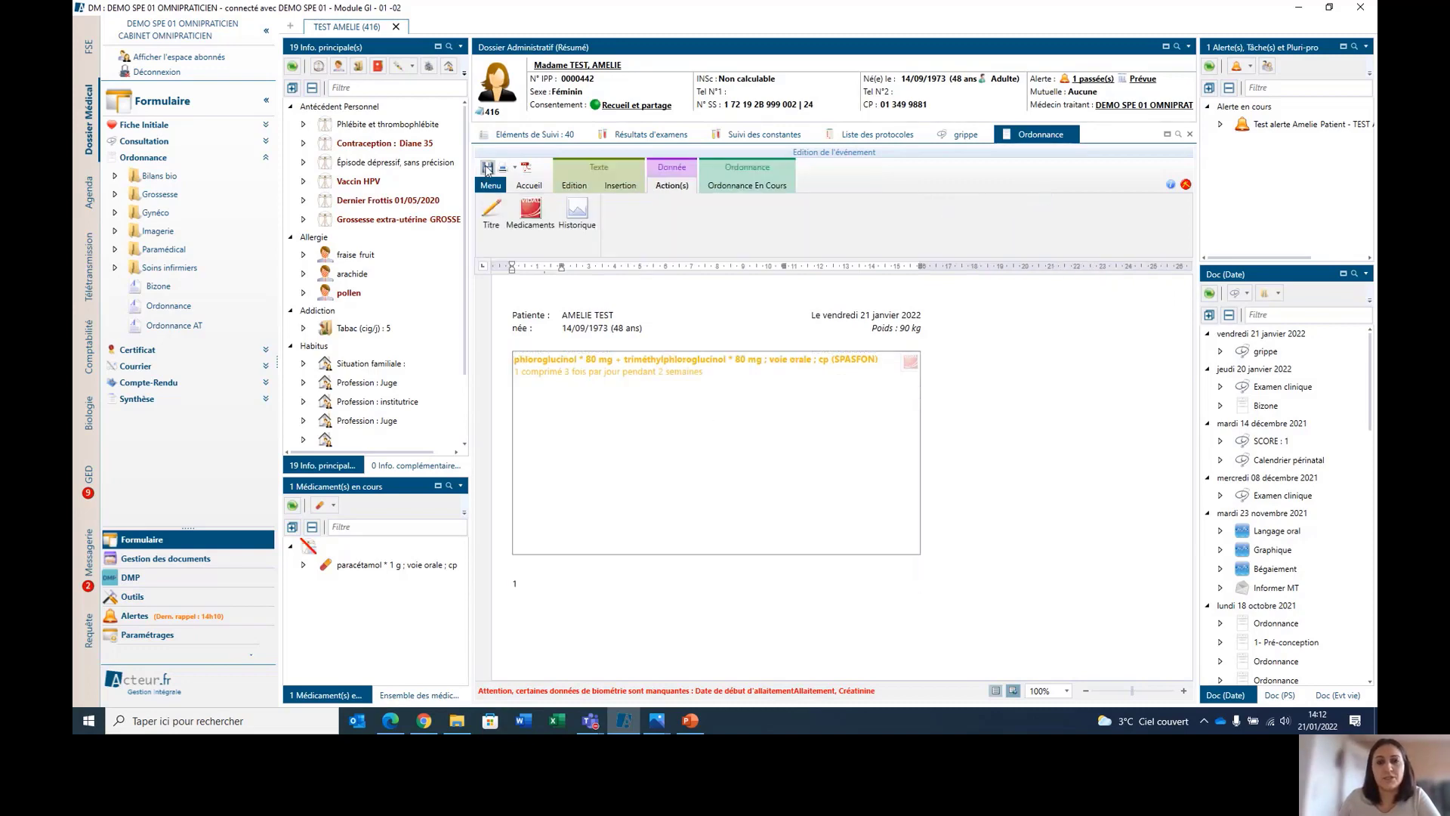
- Save the prescription, dismiss its VIDAL safety analysis and check the new Ordonnance in the document history
left_click(488, 167)
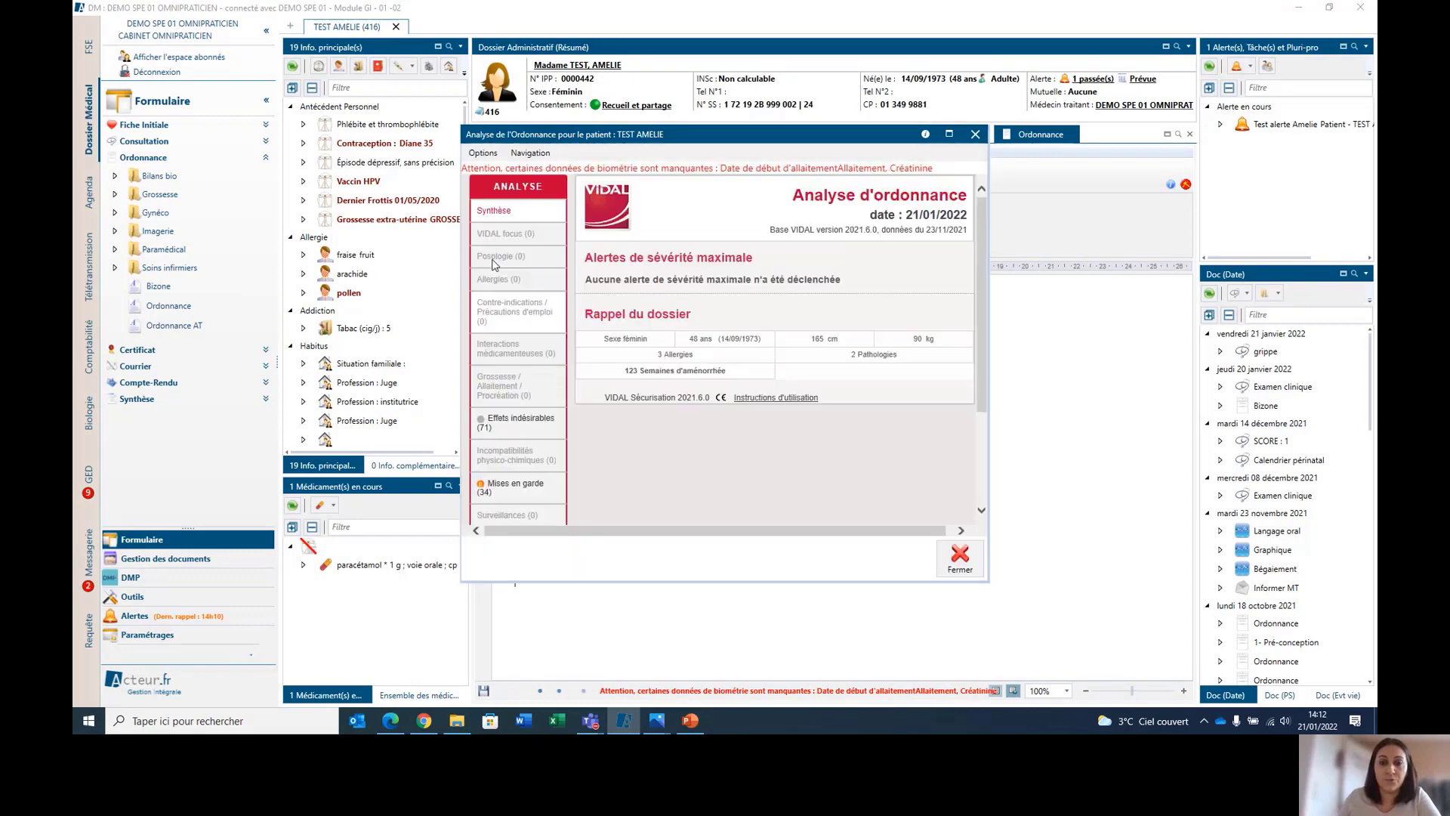
left_click(959, 559)
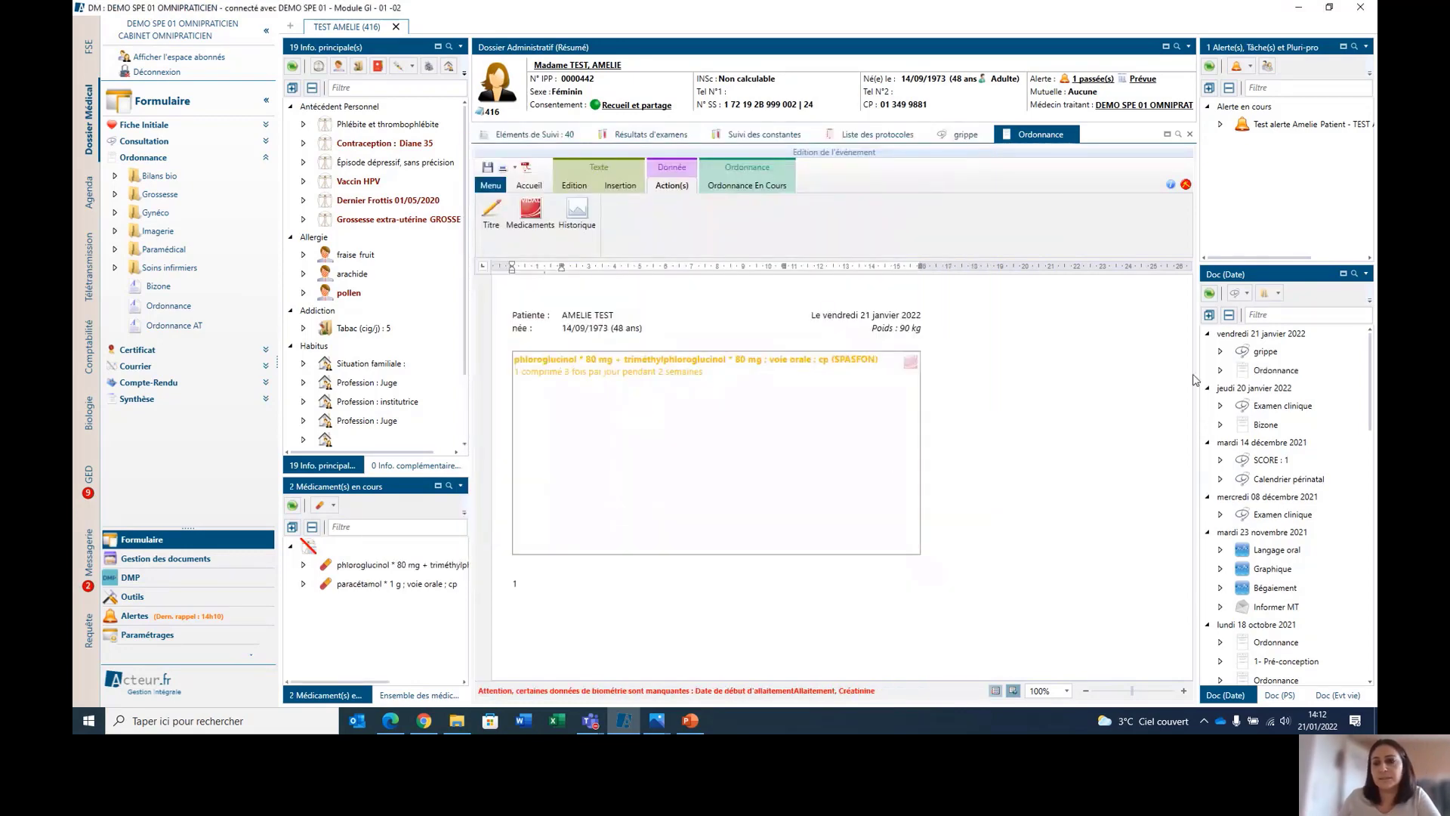
mouse_move(1279, 375)
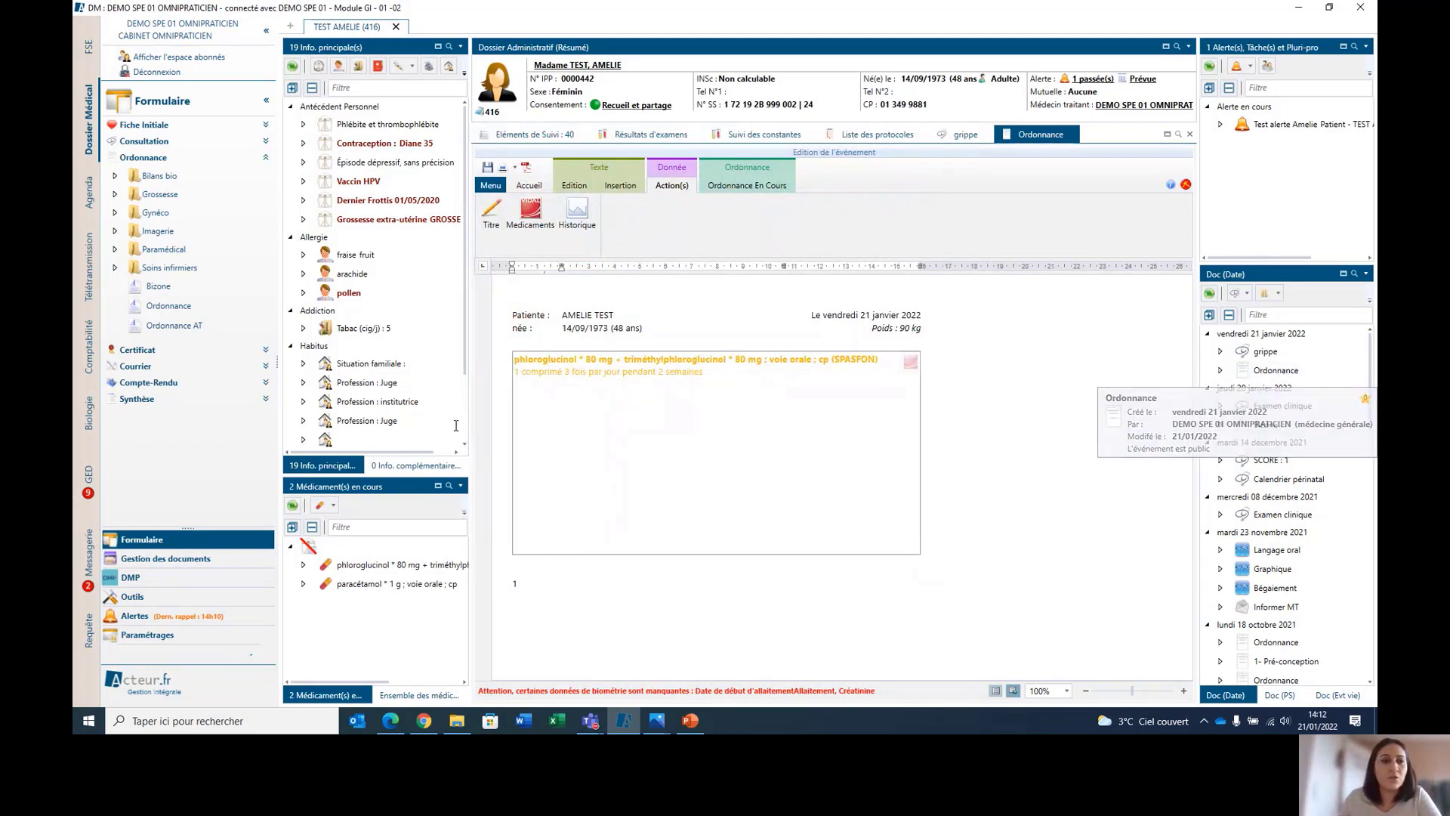
- Open the patient's feuille de soins in the FSE module and add the template act "001 : Consultation simple - G"
left_click(90, 47)
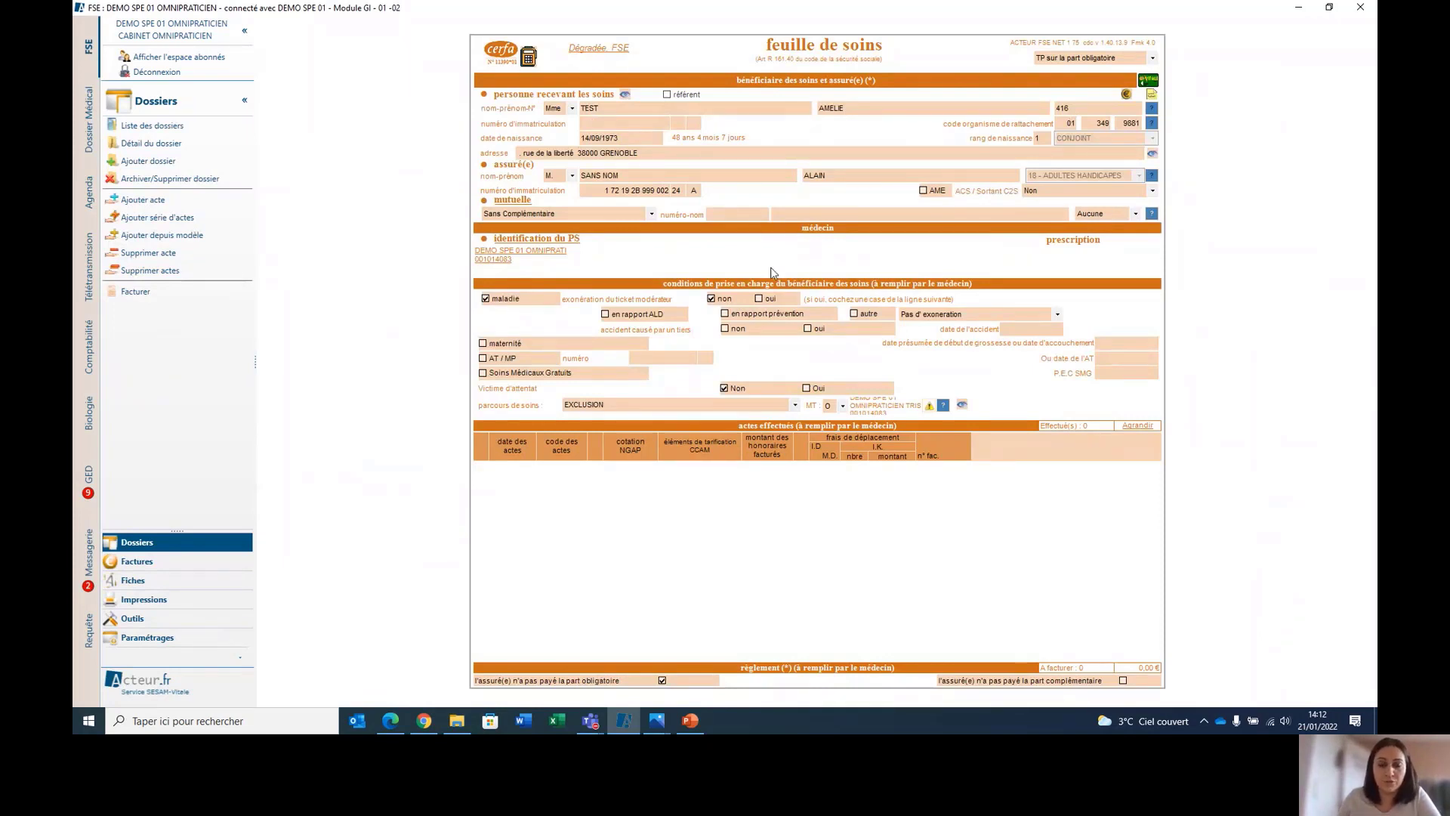
left_click(154, 240)
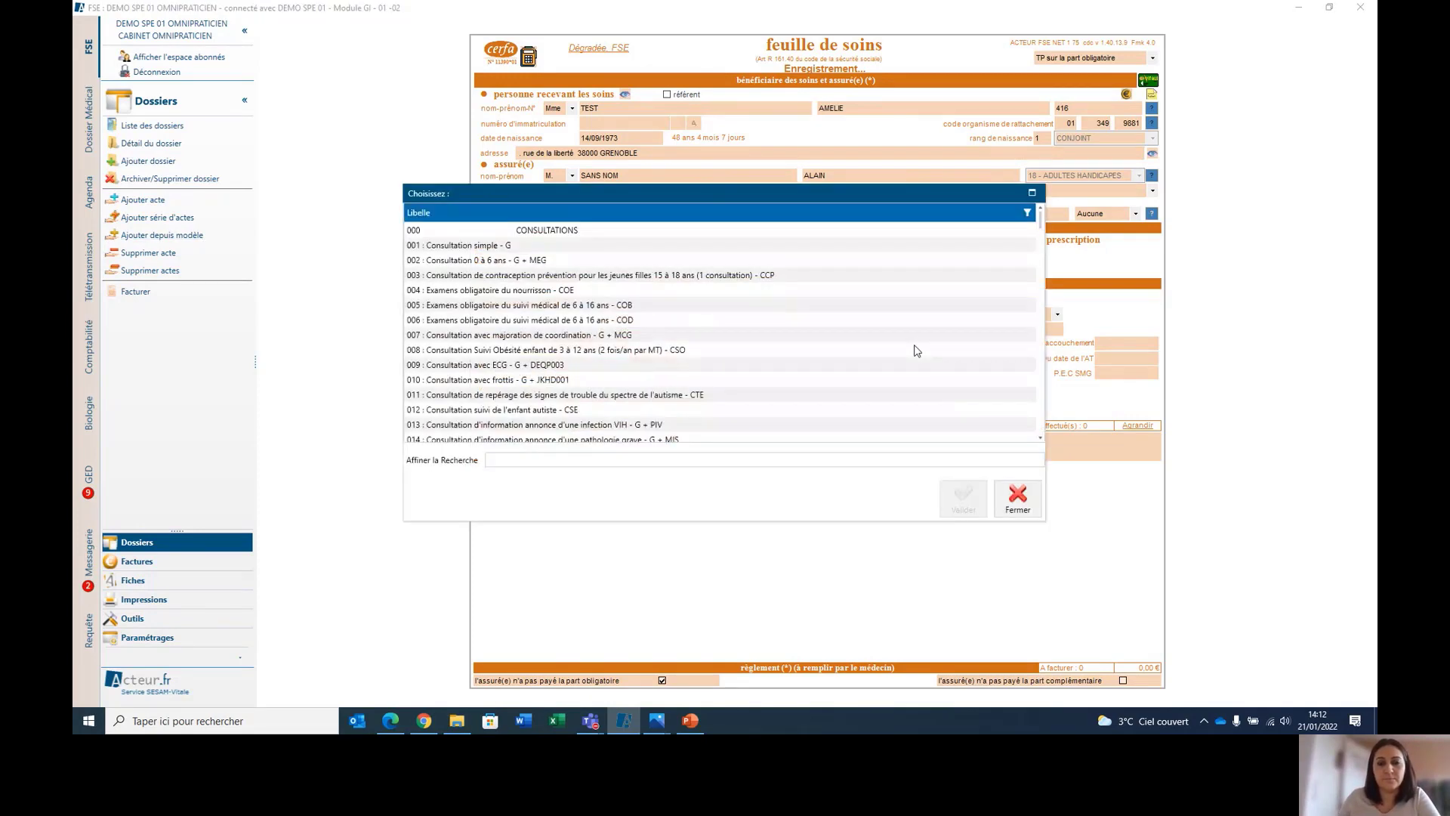
double_click(544, 248)
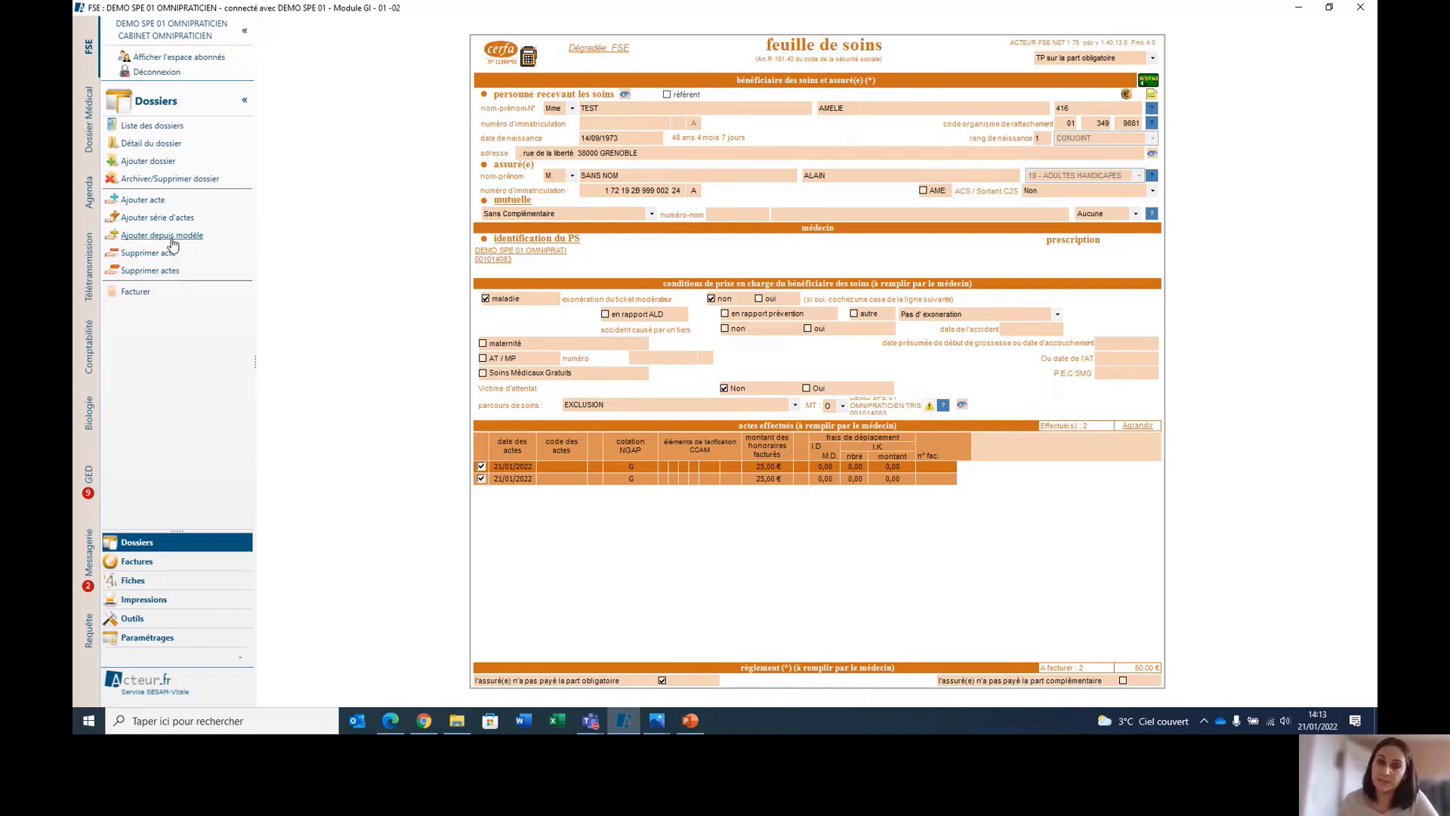
- Browse the template acts available for the feuille de soins without adding one, and check its billing mode options
left_click(185, 236)
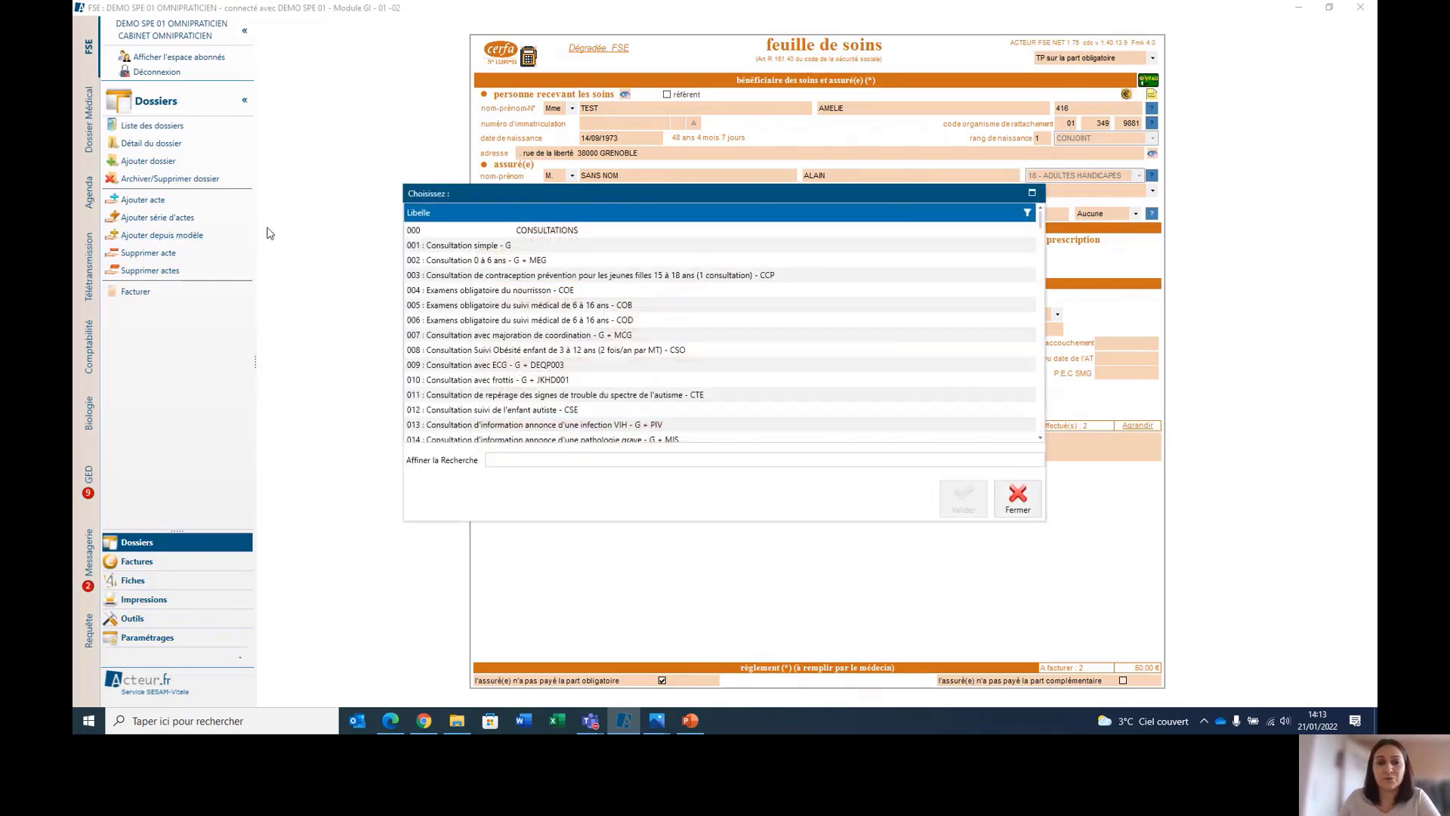
scroll(609, 260, "down", 20)
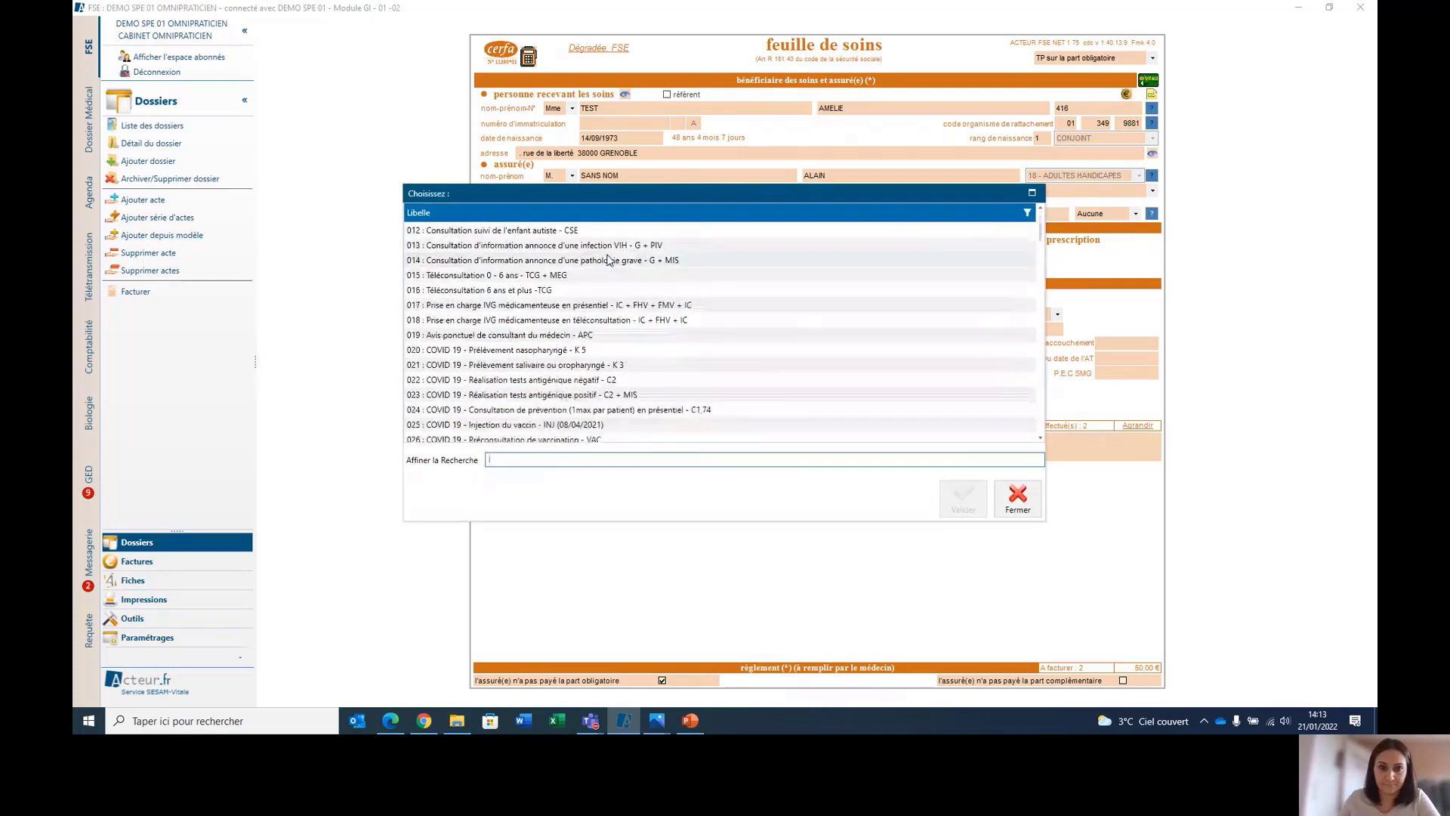
scroll(609, 260, "down", 20)
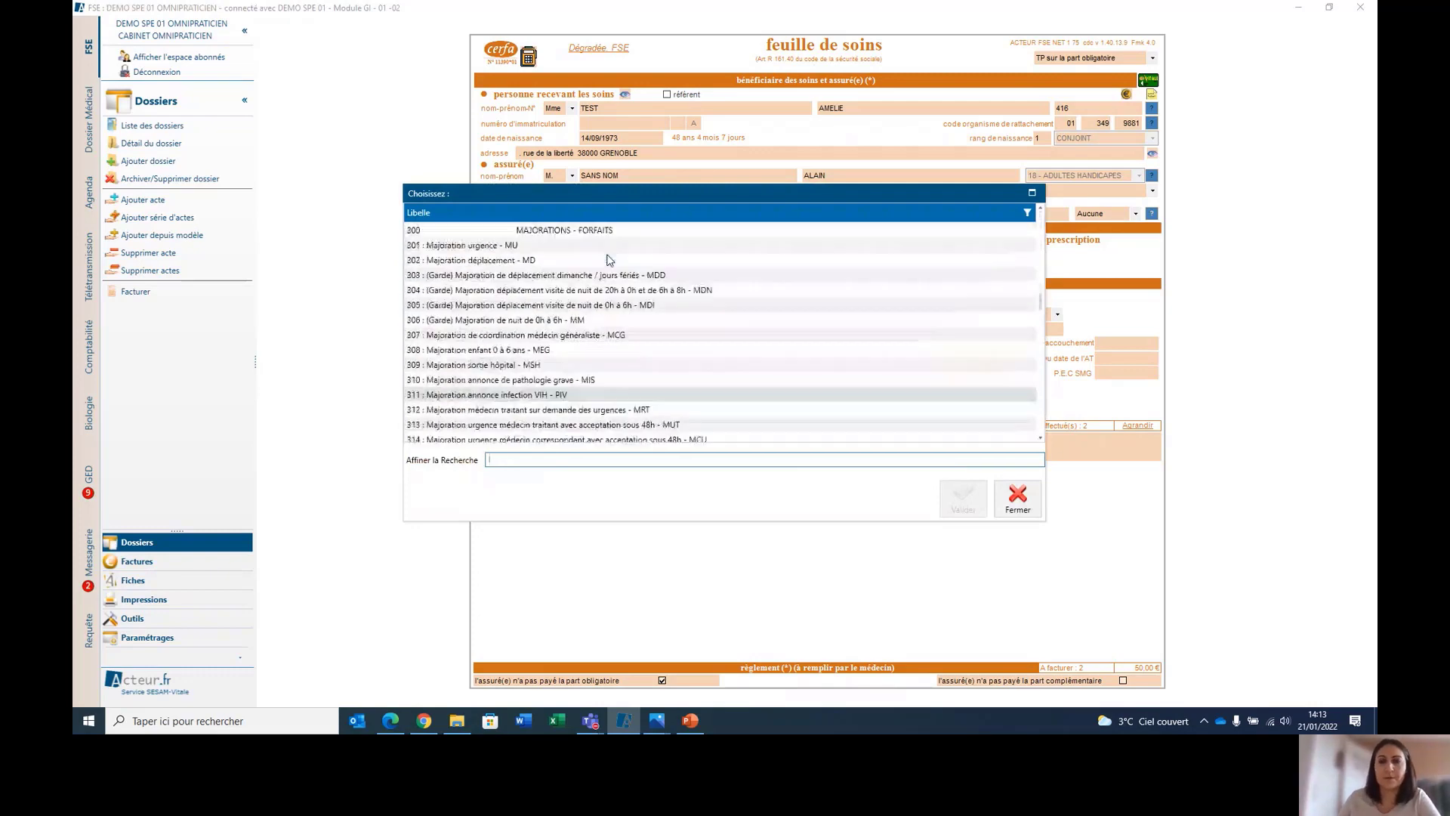
scroll(647, 294, "down", 4)
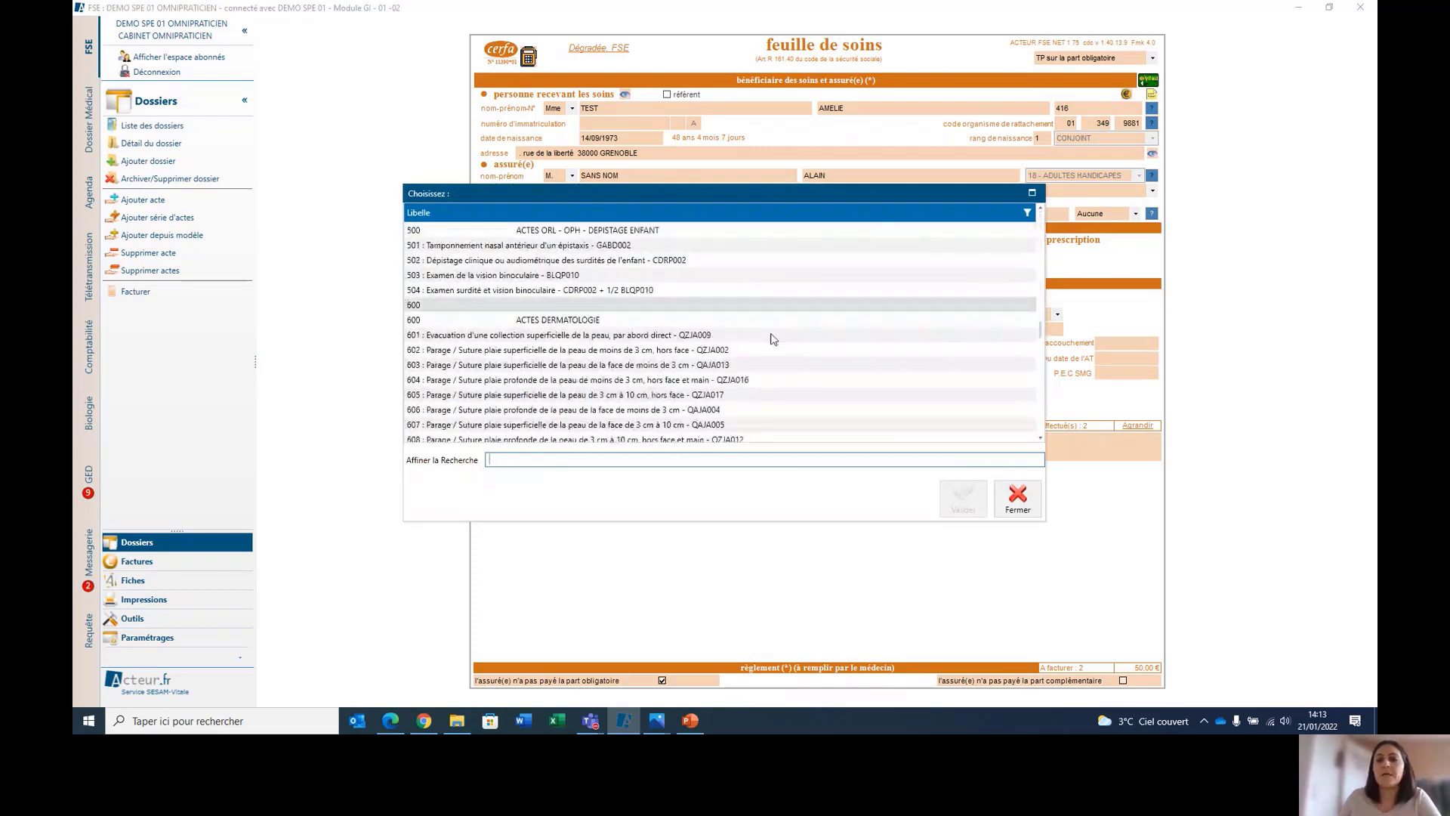
left_click(1018, 498)
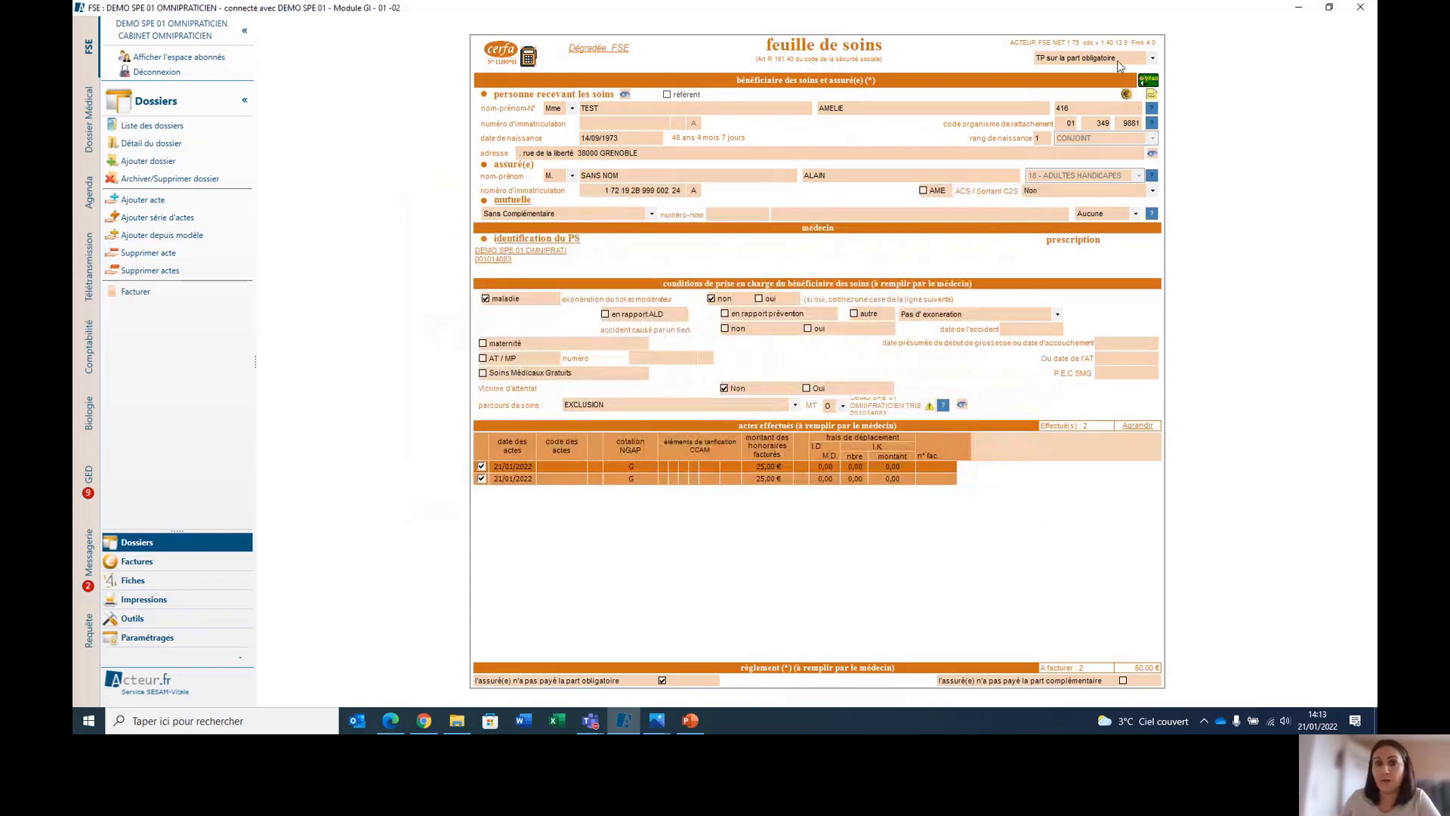
left_click(585, 50)
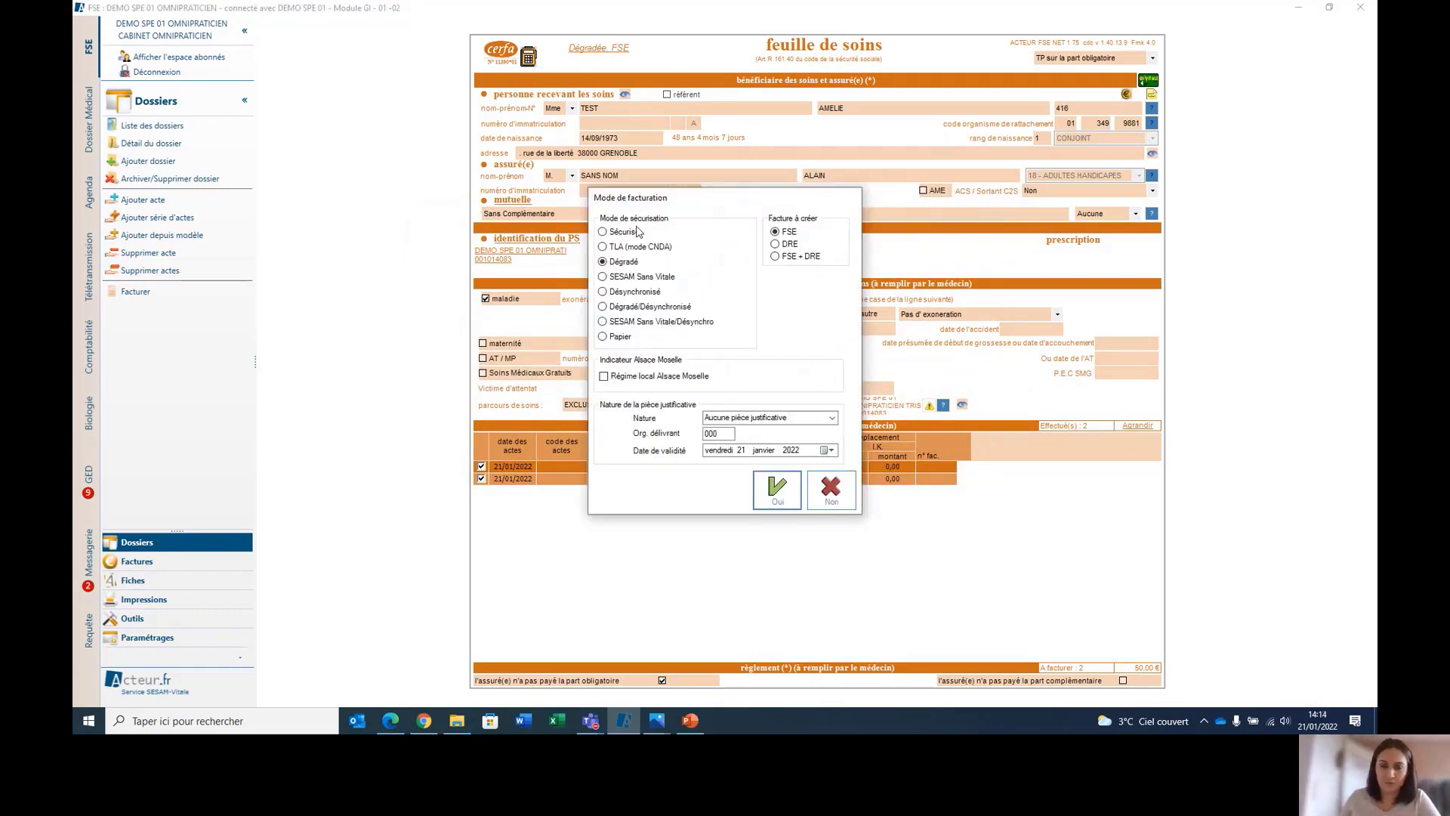
left_click(802, 491)
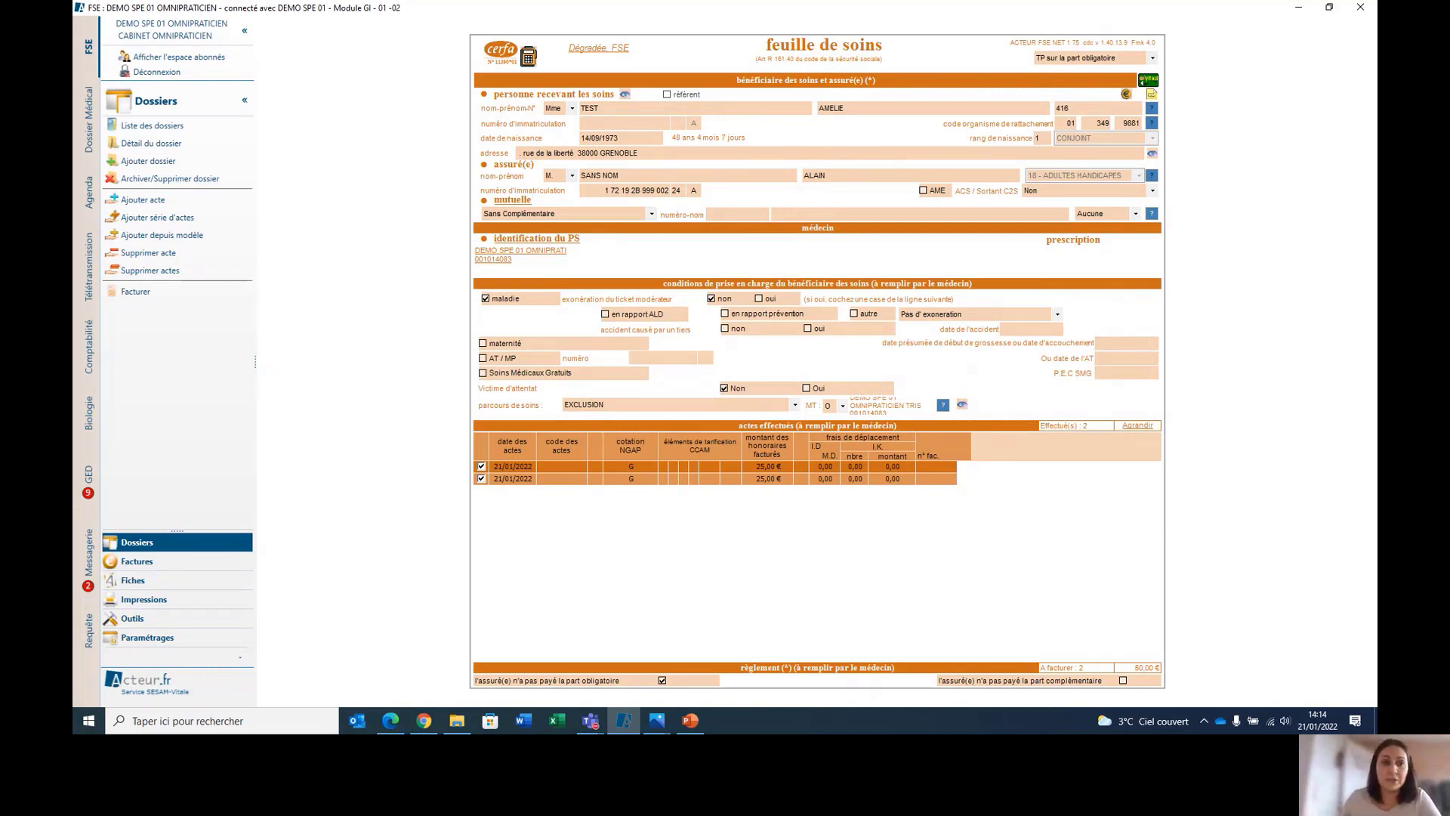
- Review the electronic care sheets in the Télétransmission module and the Facturations and Virements sections of Suivi de Facturation
left_click(90, 291)
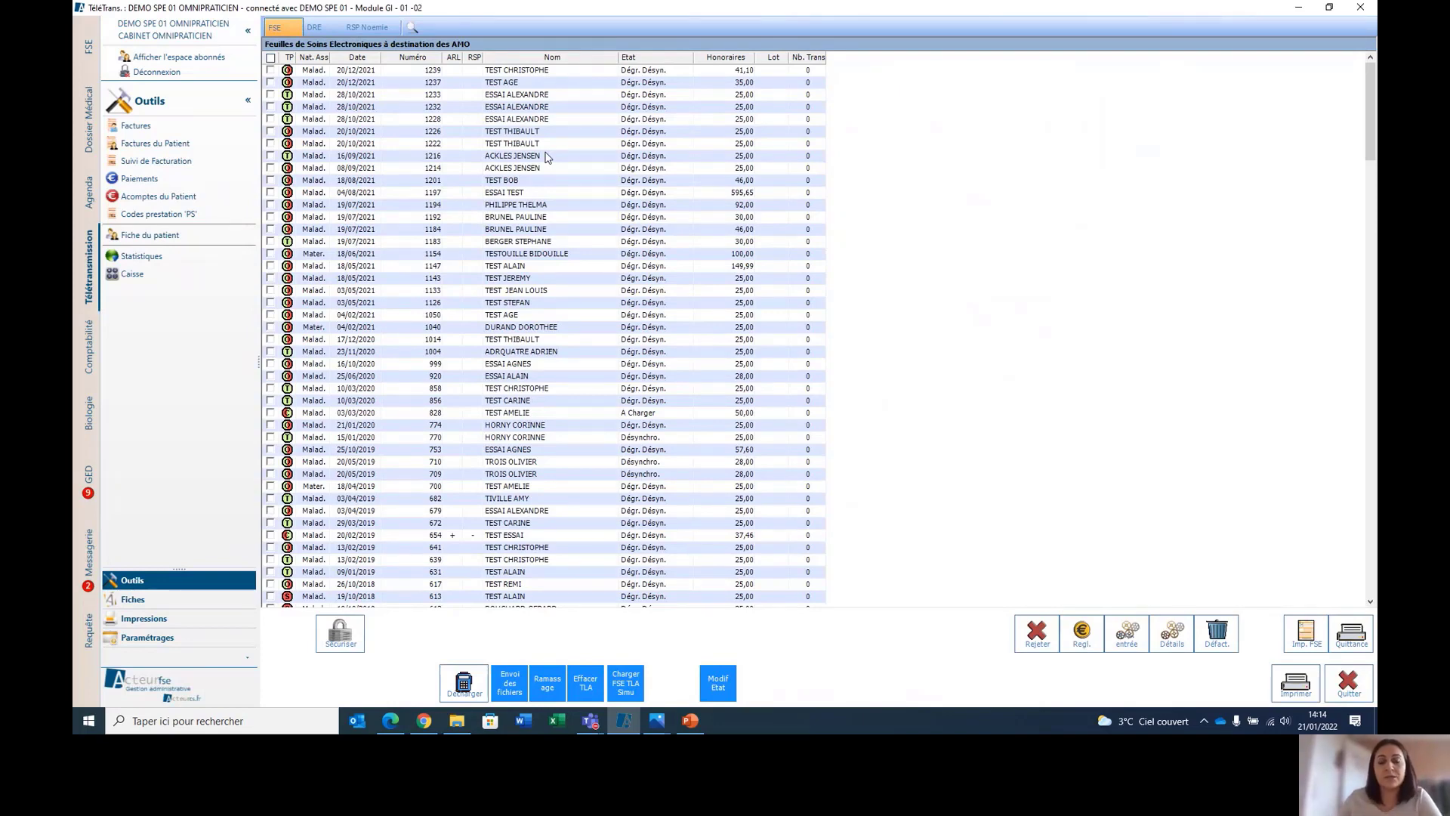
scroll(547, 159, "down", 3)
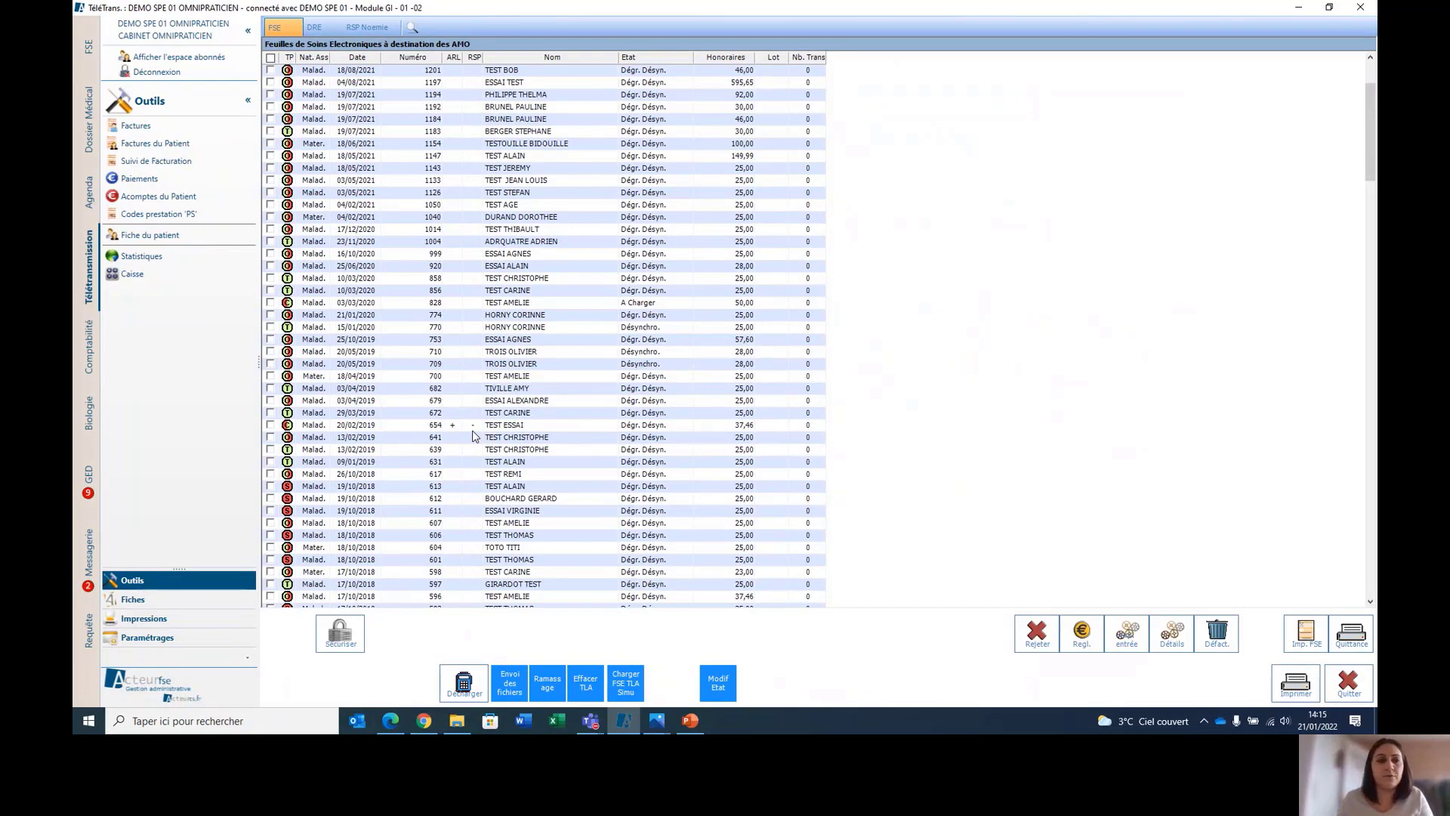
left_click(185, 163)
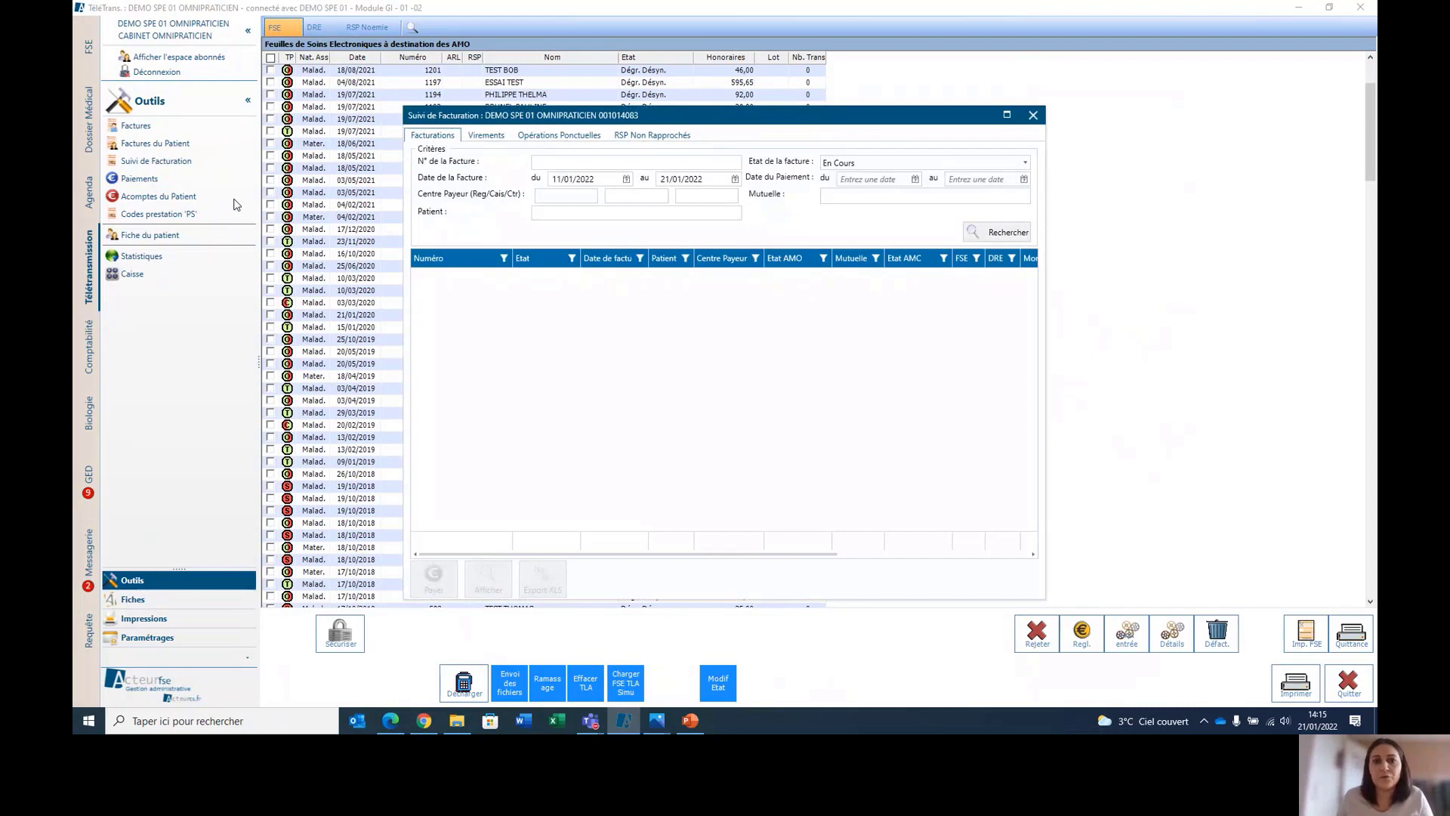
left_click(486, 135)
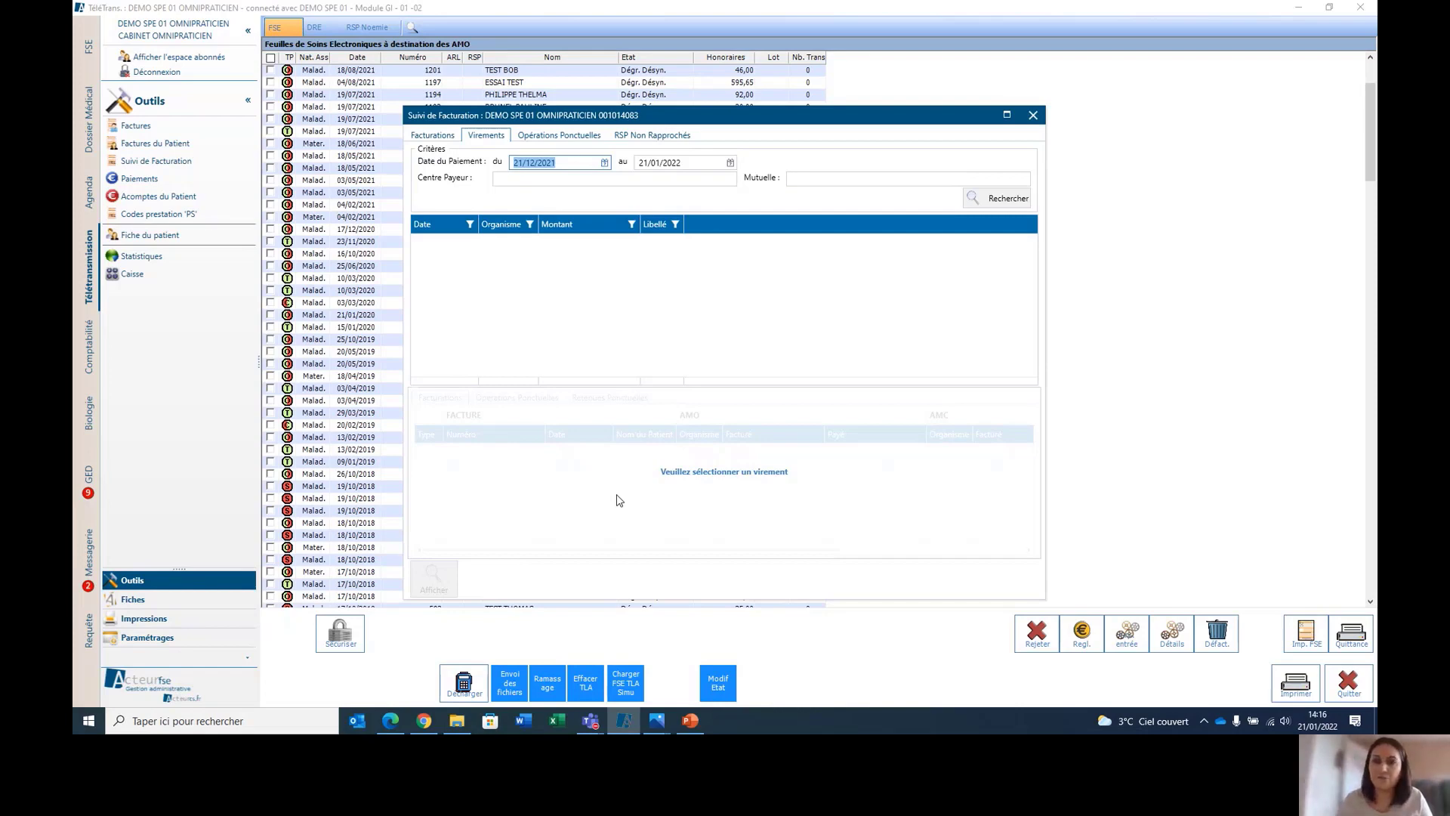
left_click(1033, 116)
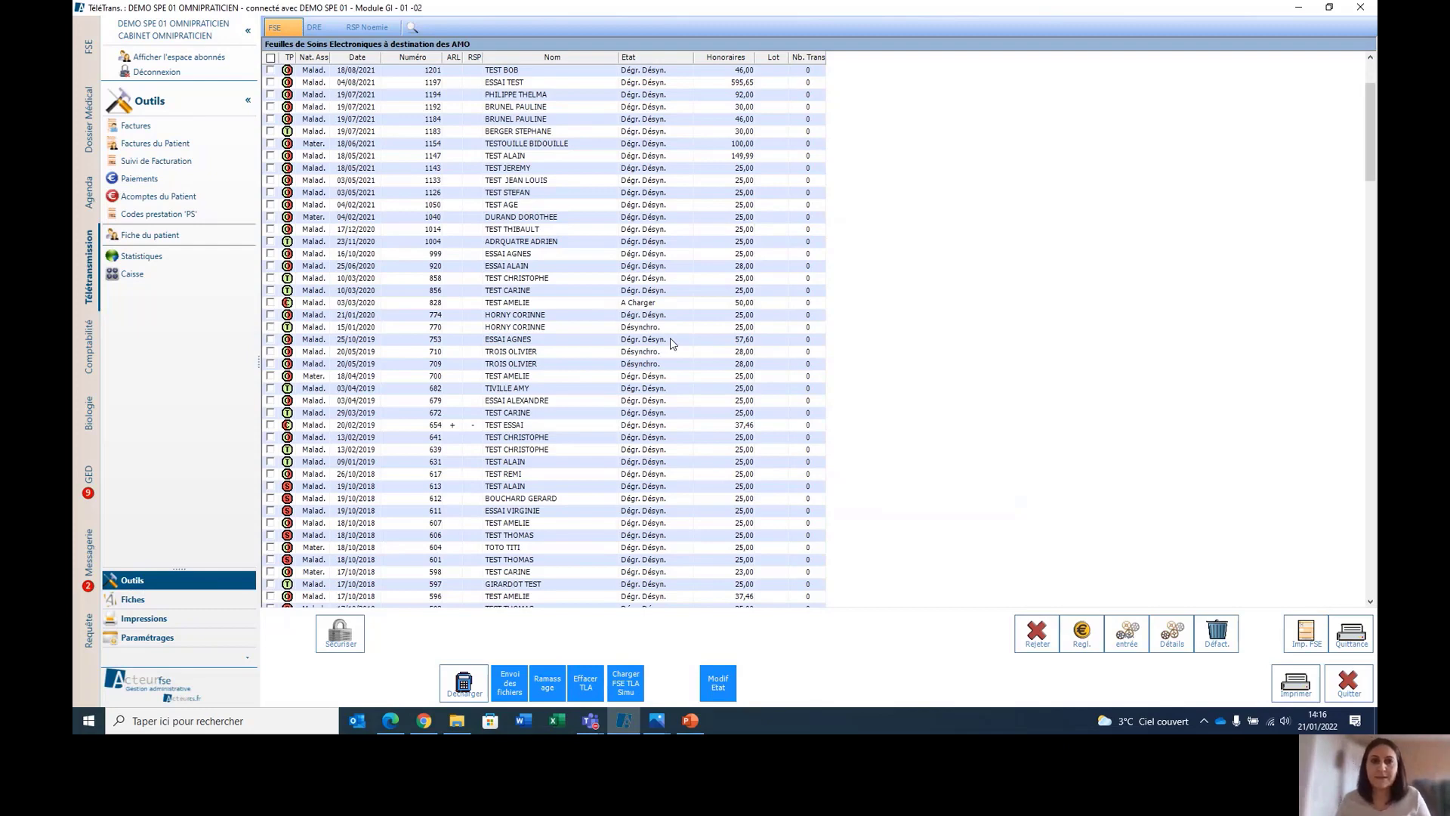
- Return to the Dossier Médical and dock the Dossier Administratif (Résumé) panel across the full width above the other panels
left_click(92, 141)
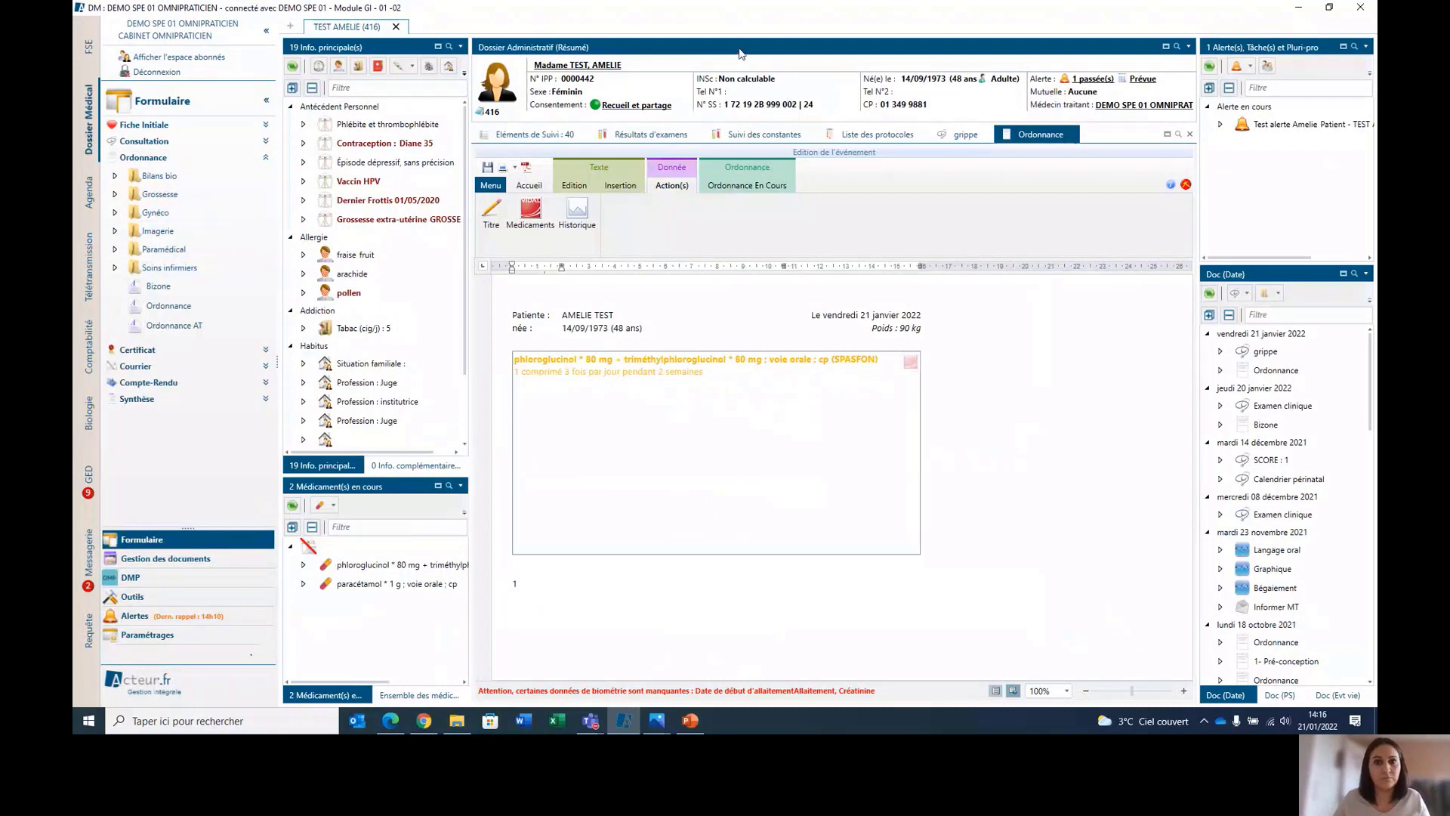
left_click_drag(739, 53, 829, 50)
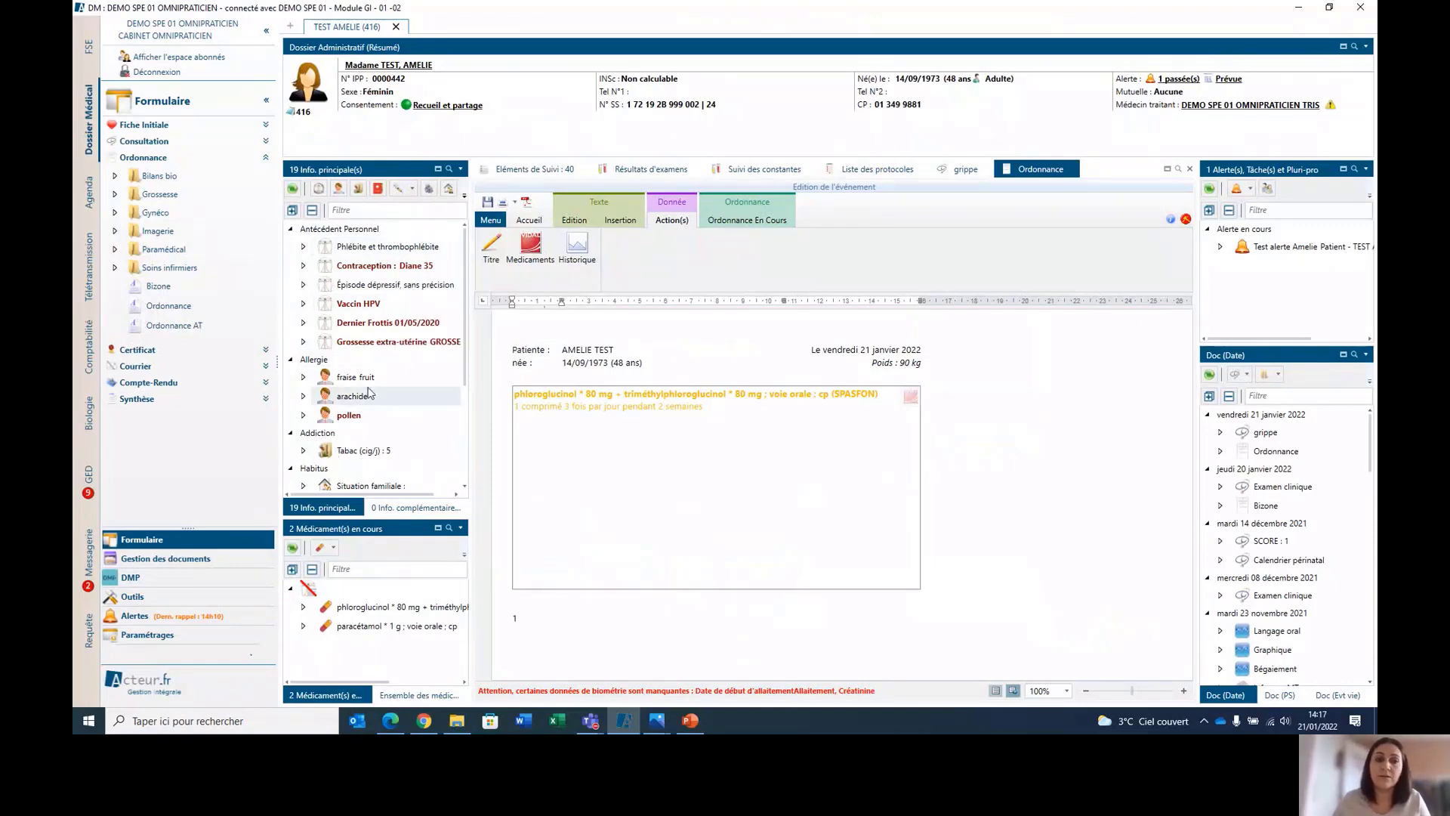
- Review the patient's main information, from personal history and allergies through addiction and habitus to biometrics
scroll(378, 378, "down", 3)
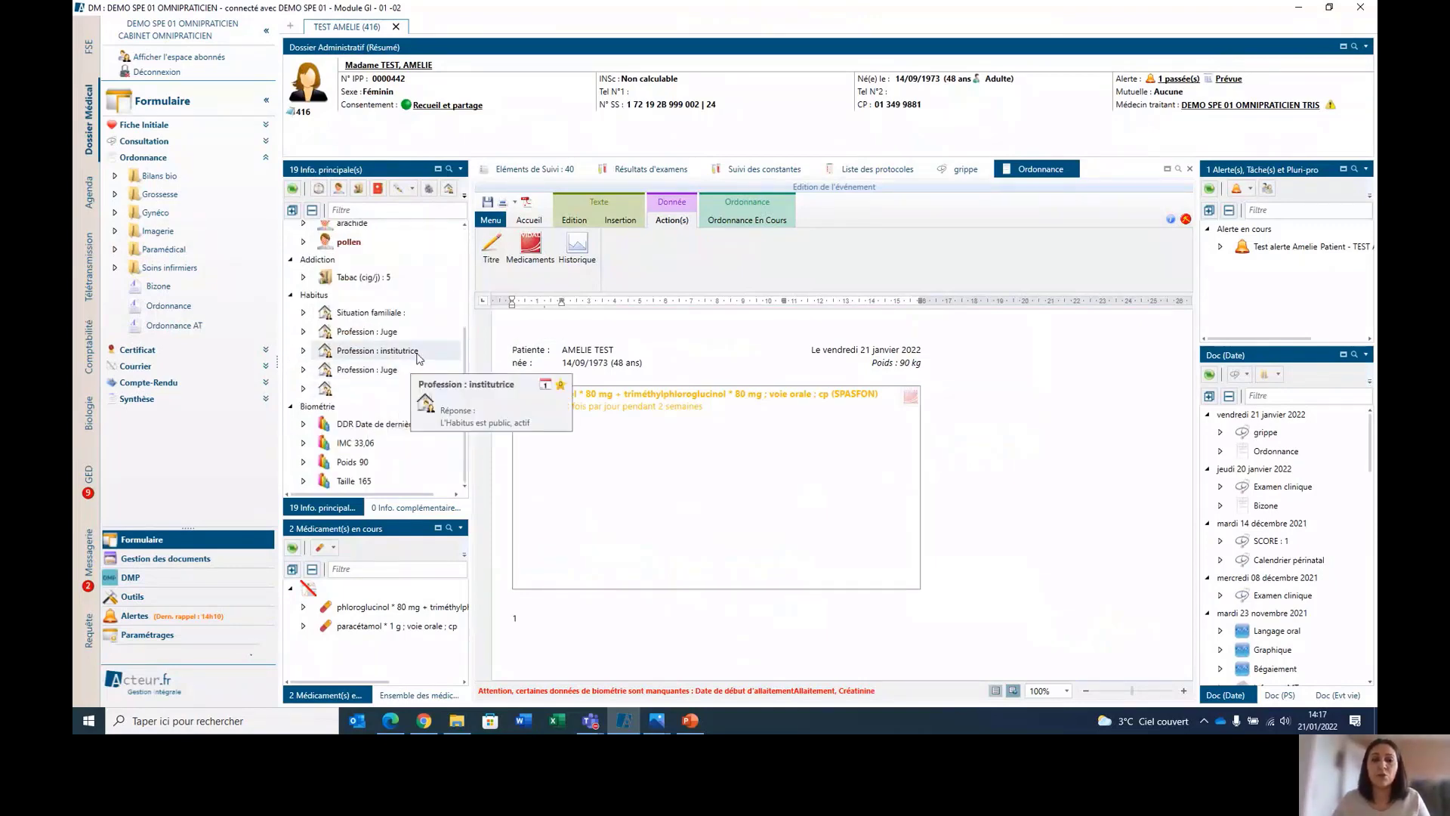
scroll(417, 358, "up", 3)
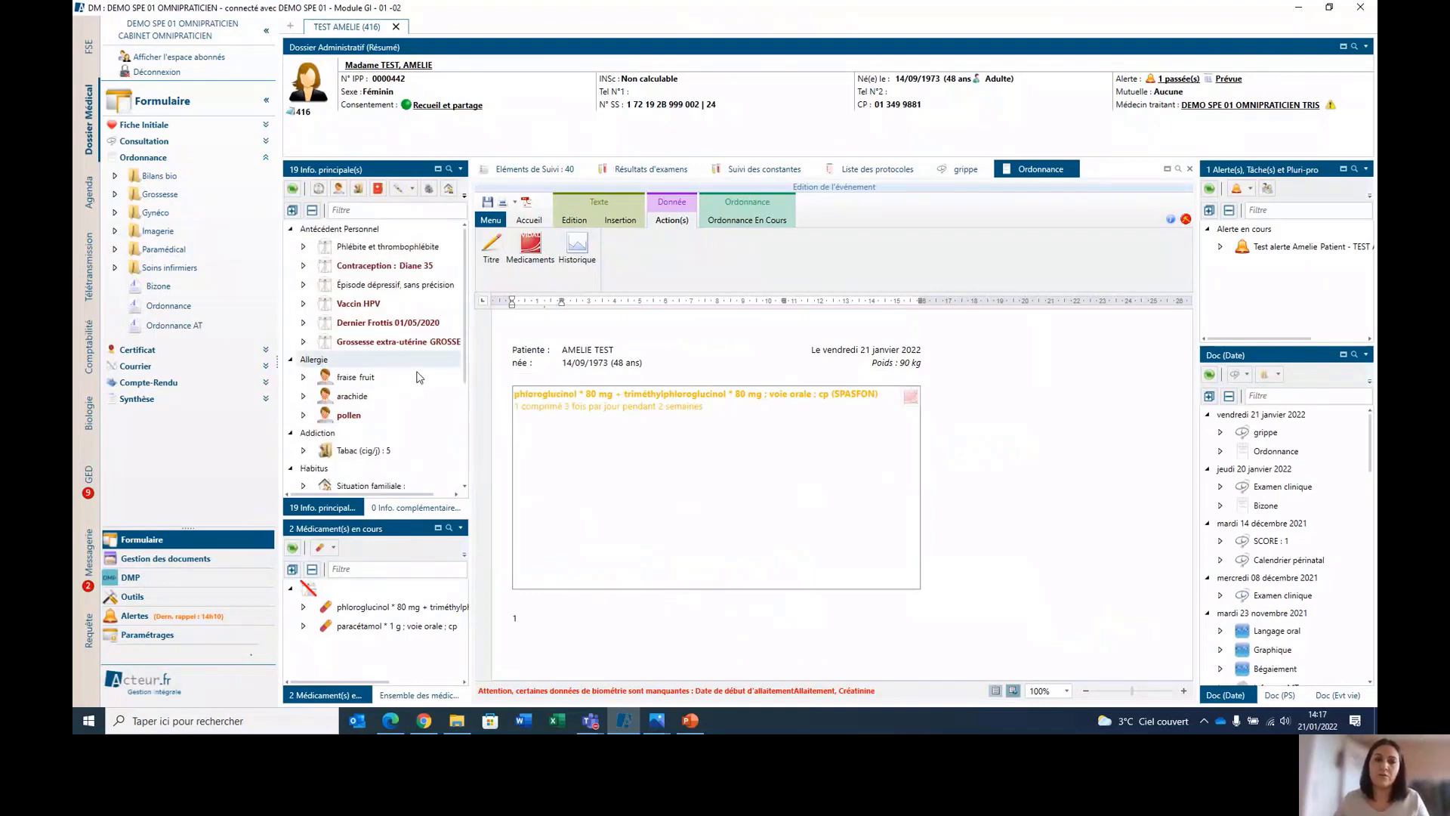
mouse_move(418, 382)
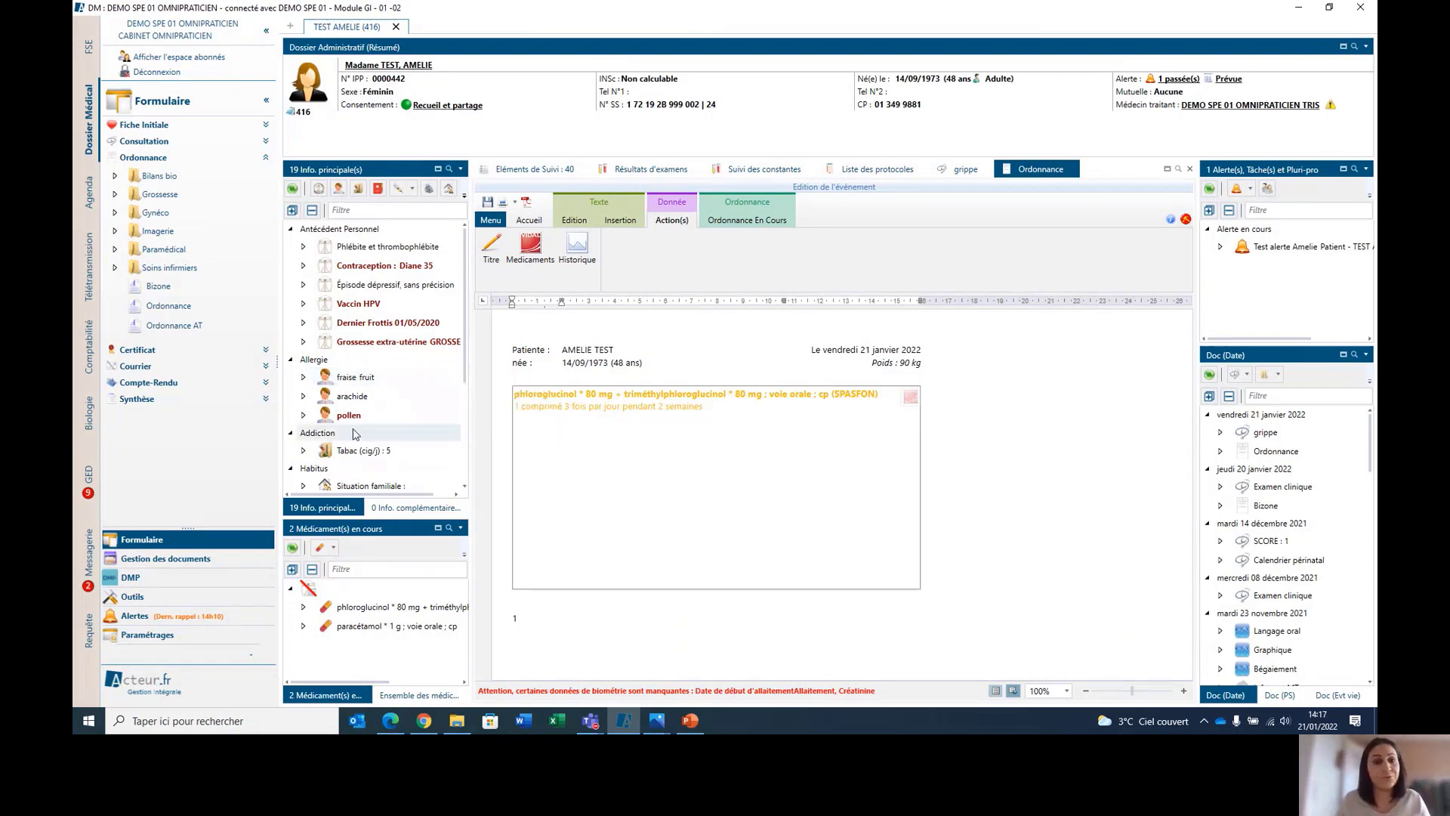
scroll(374, 400, "down", 1)
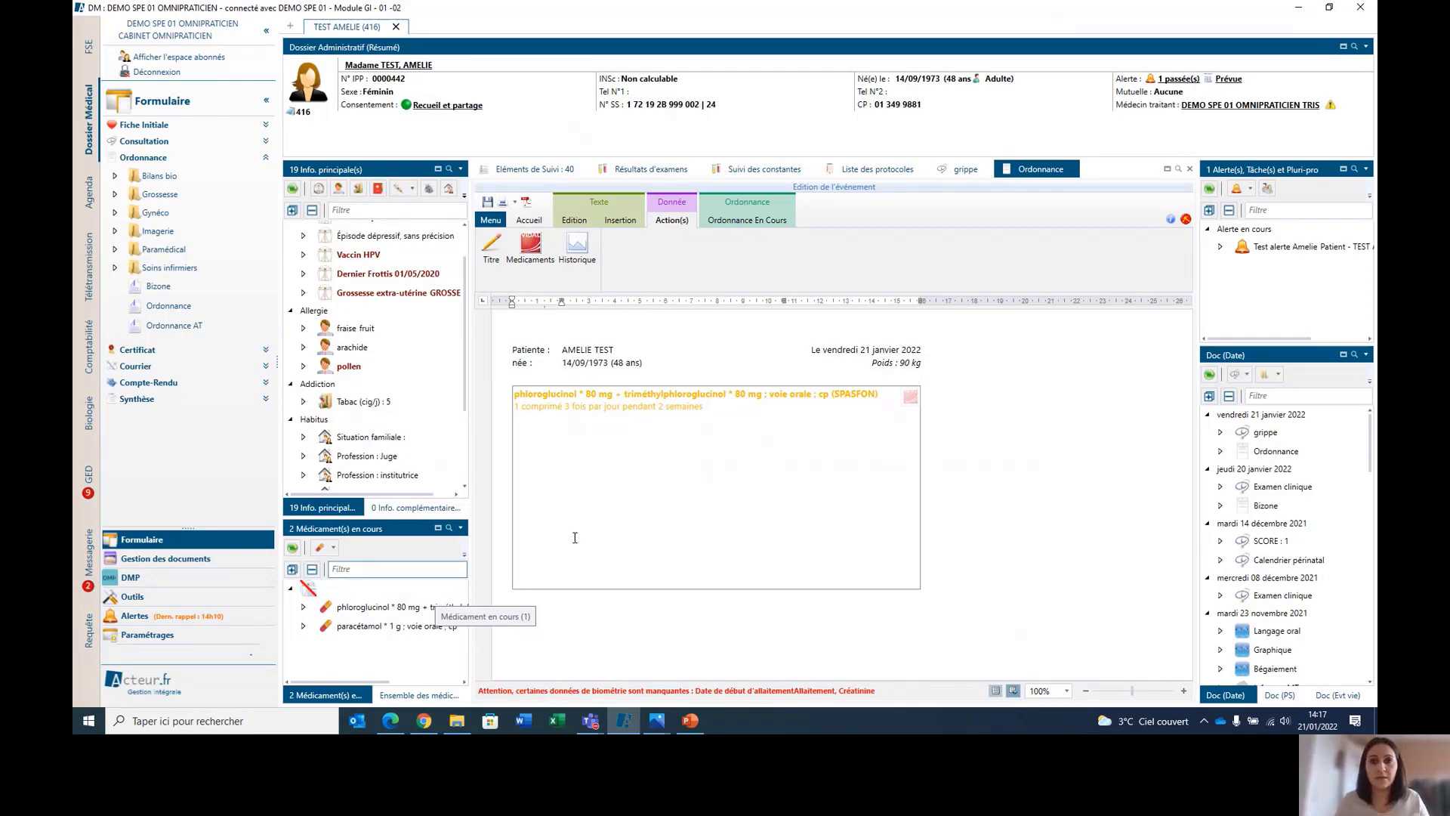
- Add paracétamol 1 g from the current medications to the prescription, dismiss the interaction report and leave the prescription
mouse_move(369, 630)
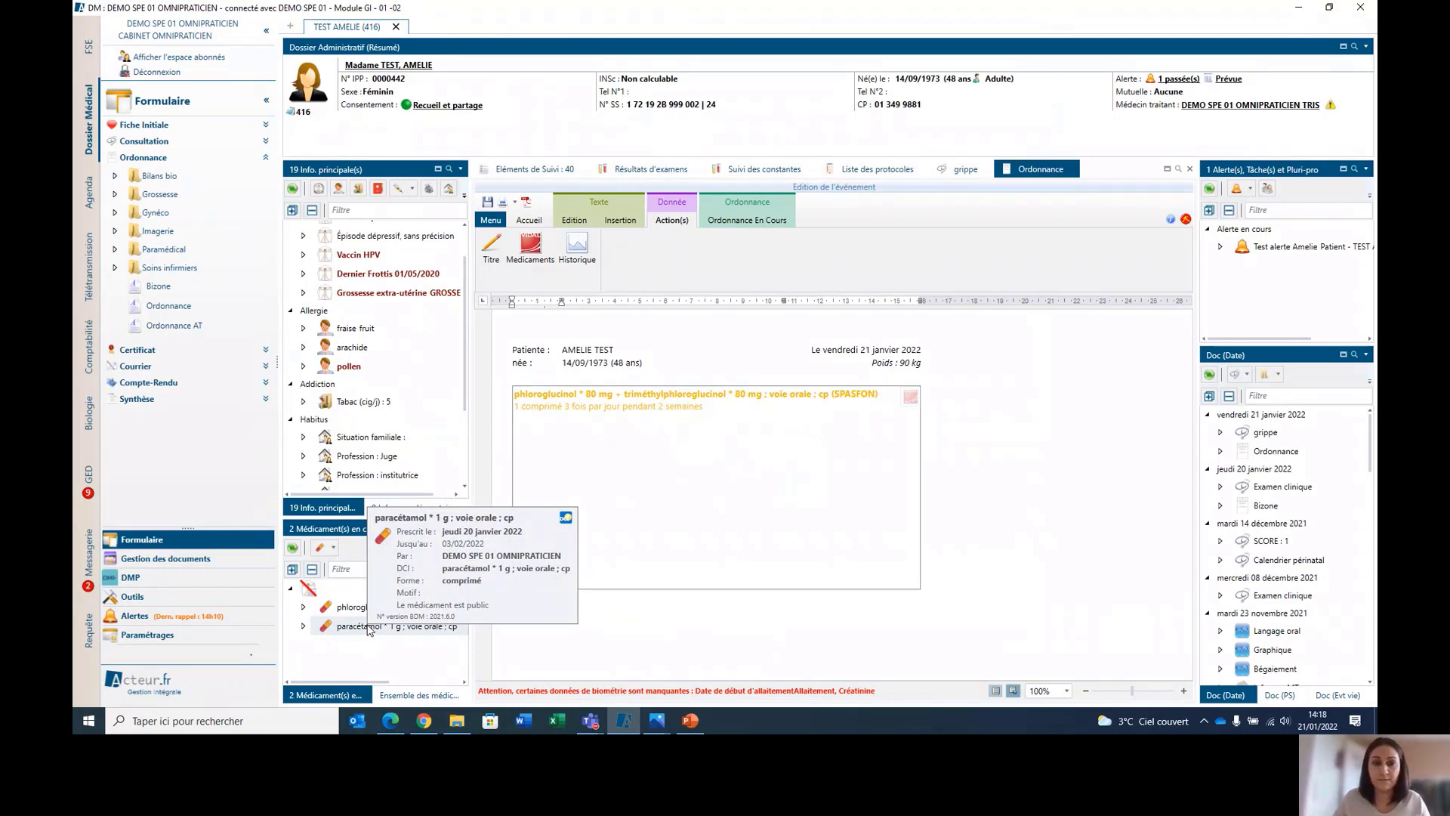
left_click_drag(369, 629, 621, 476)
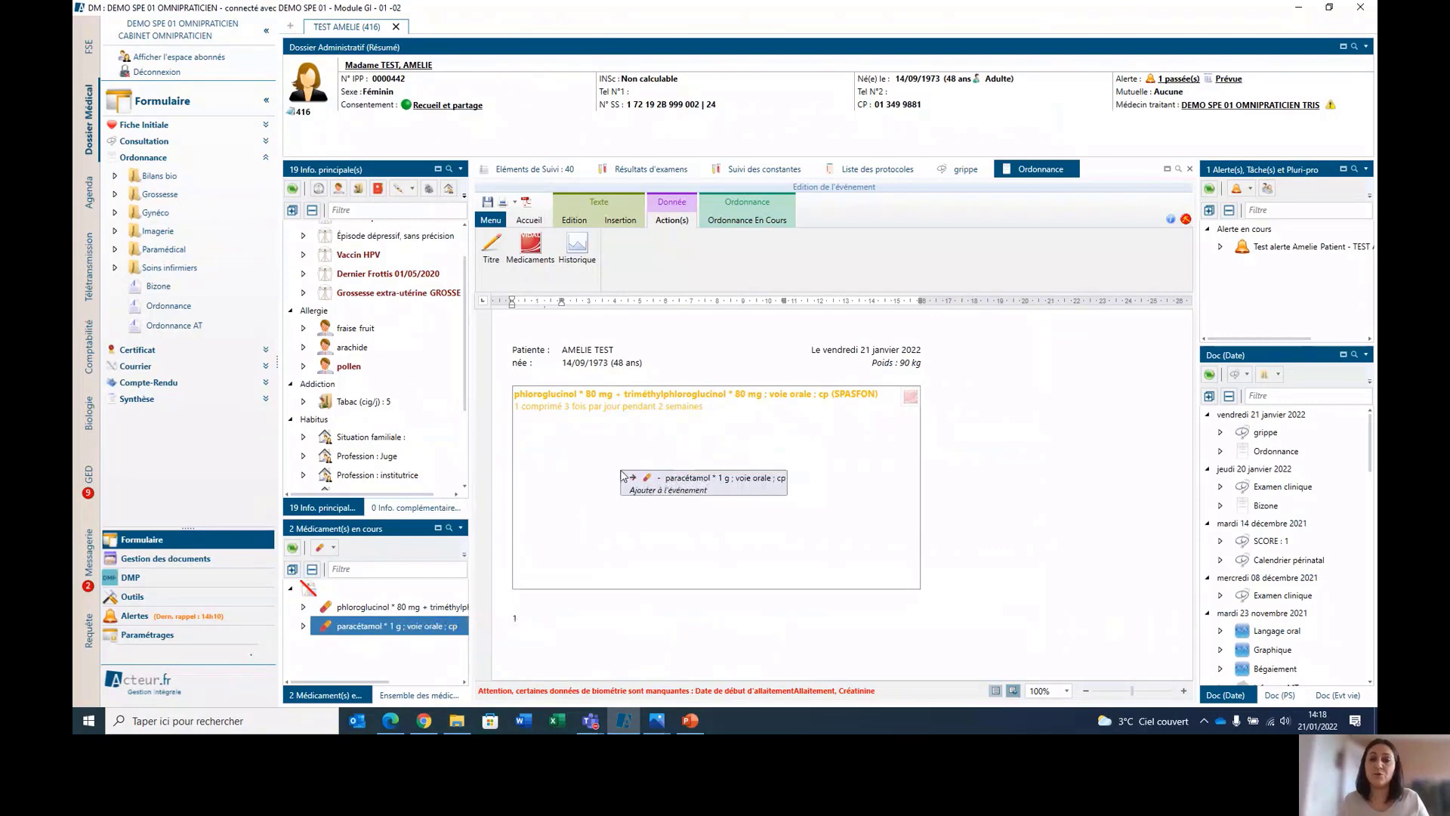
left_click_drag(621, 475, 619, 474)
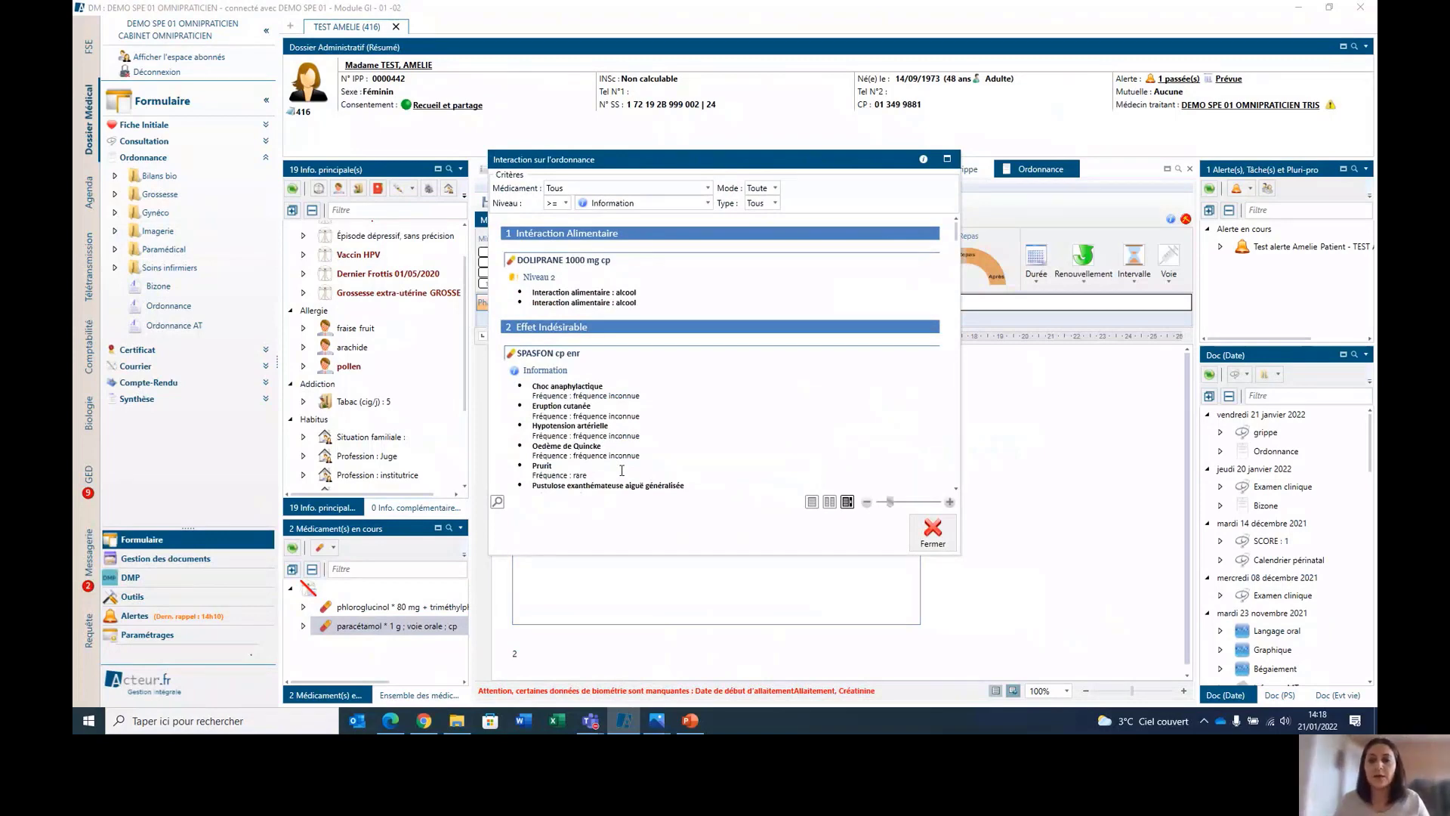
left_click(928, 532)
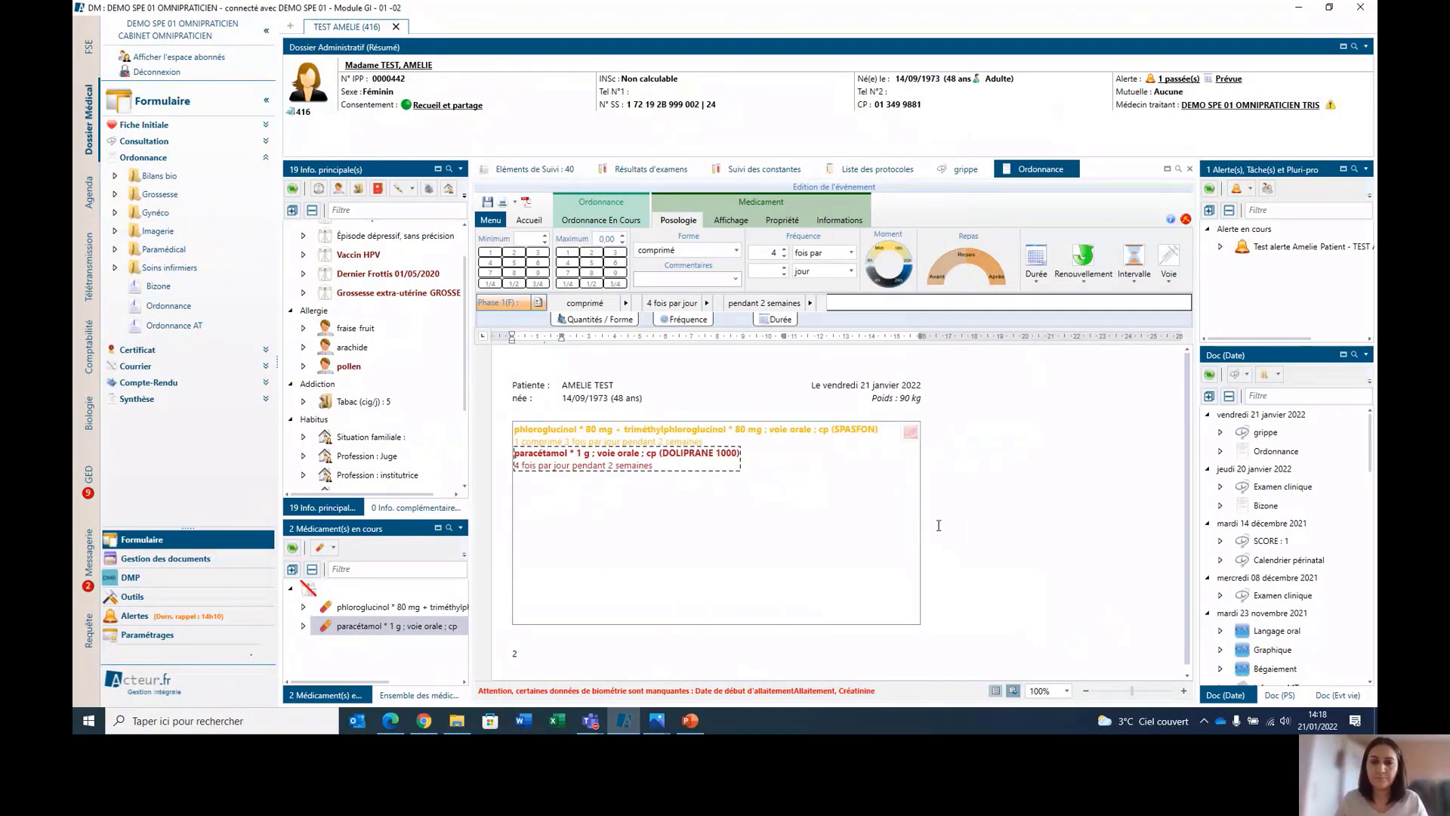
left_click(795, 416)
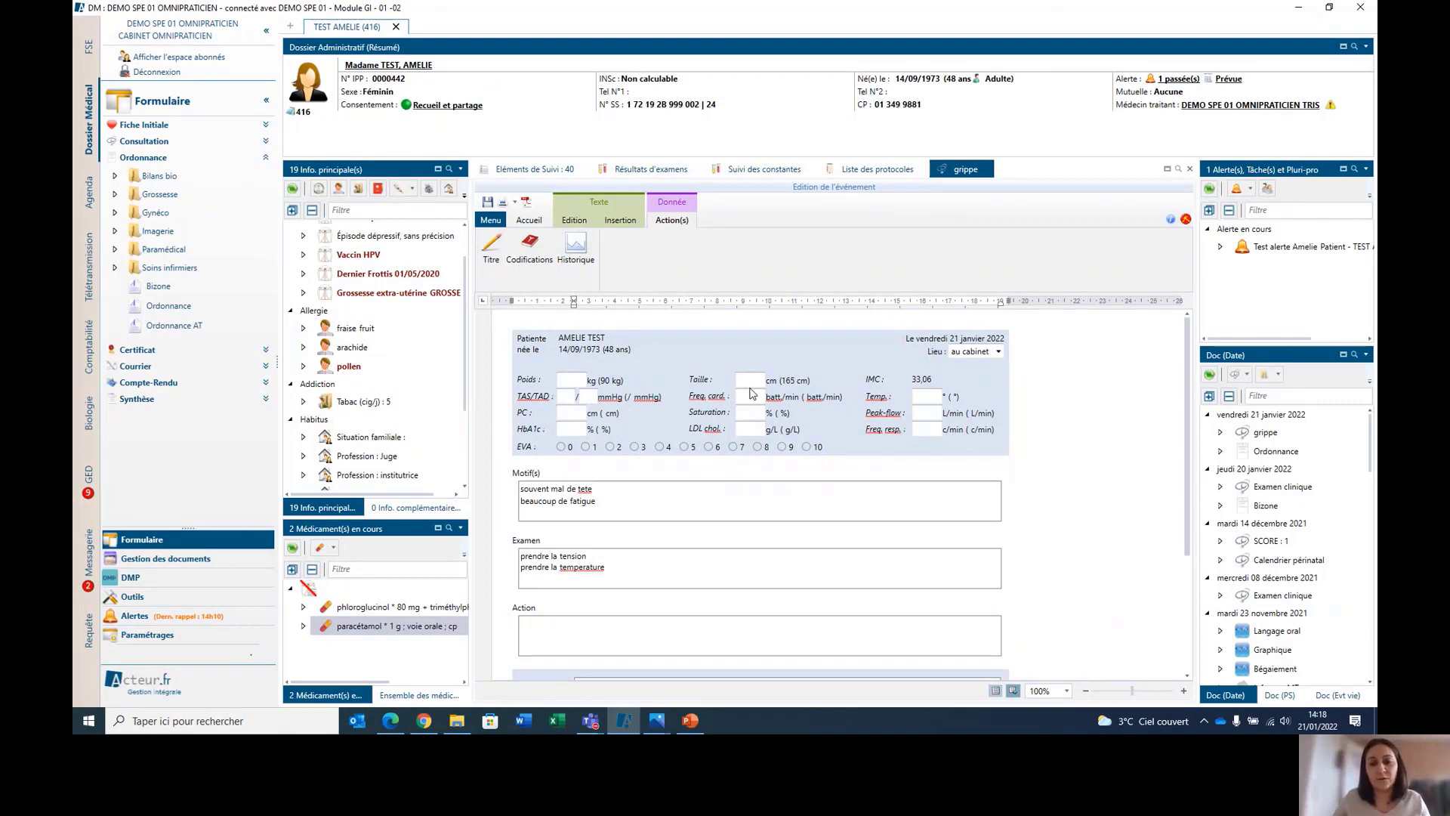
- View the patient's weight history graph from the Poids value in the grippe consultation, and close it
right_click(611, 386)
key("Escape")
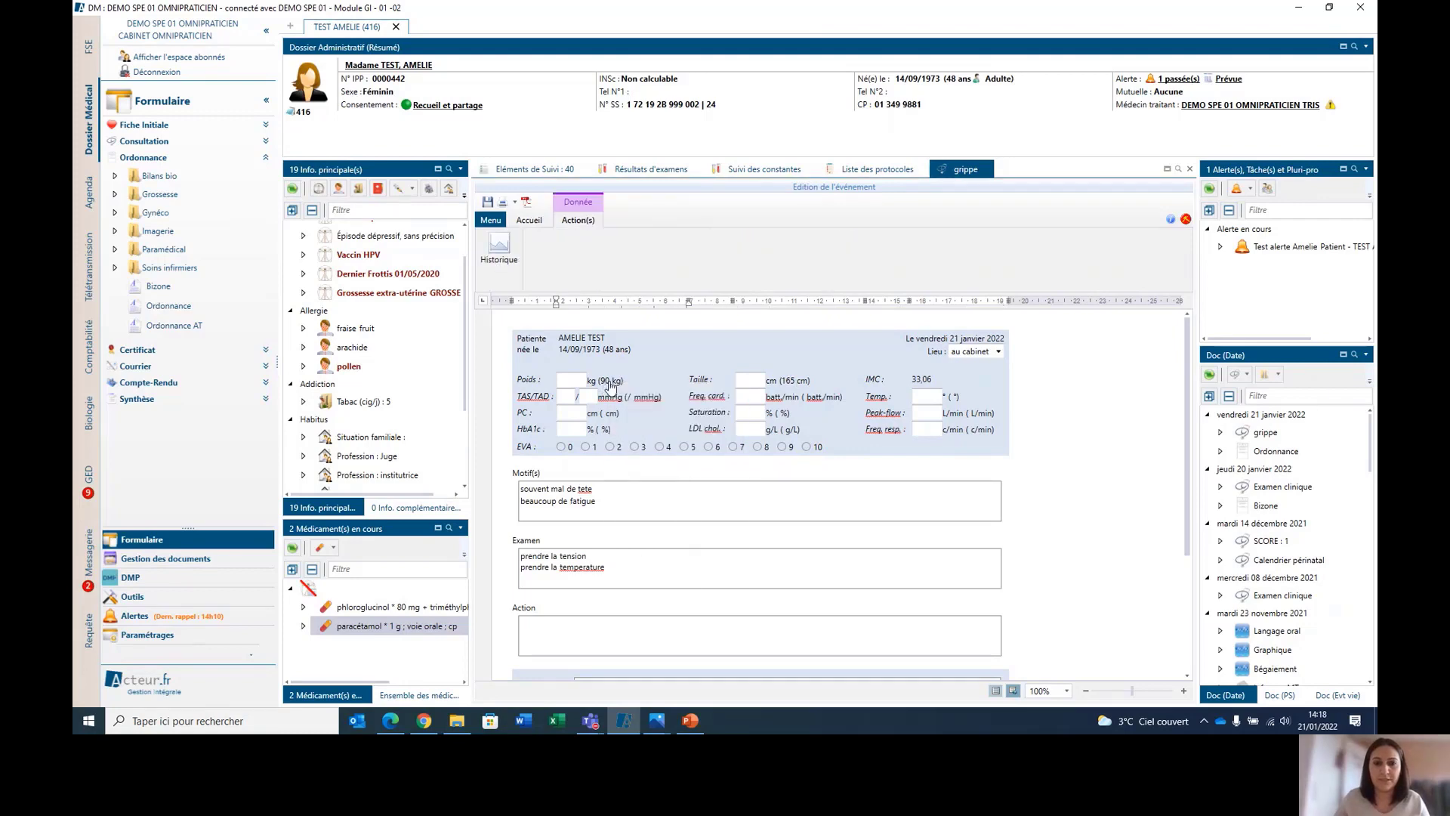
left_click(608, 387)
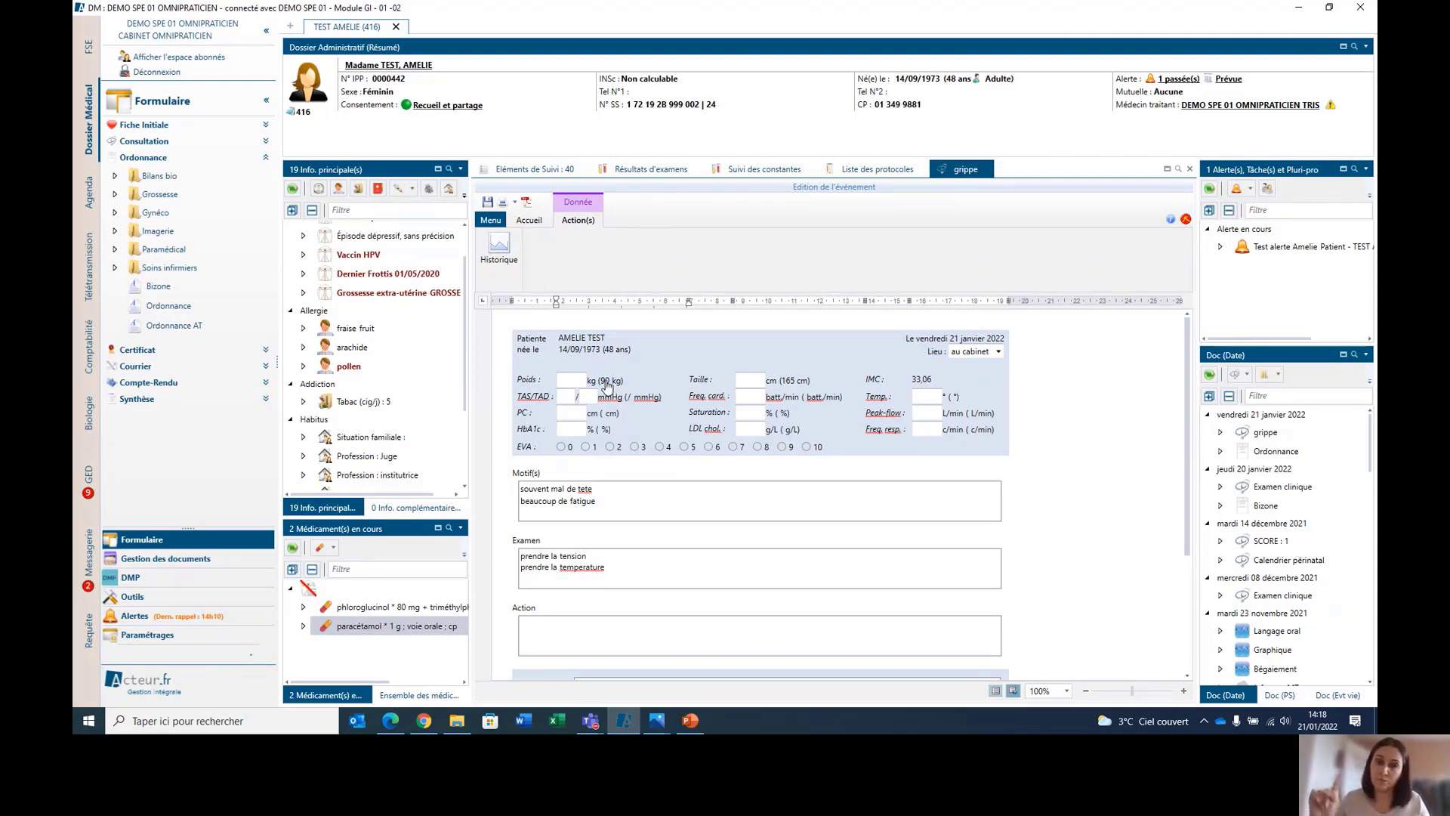
left_click(608, 387)
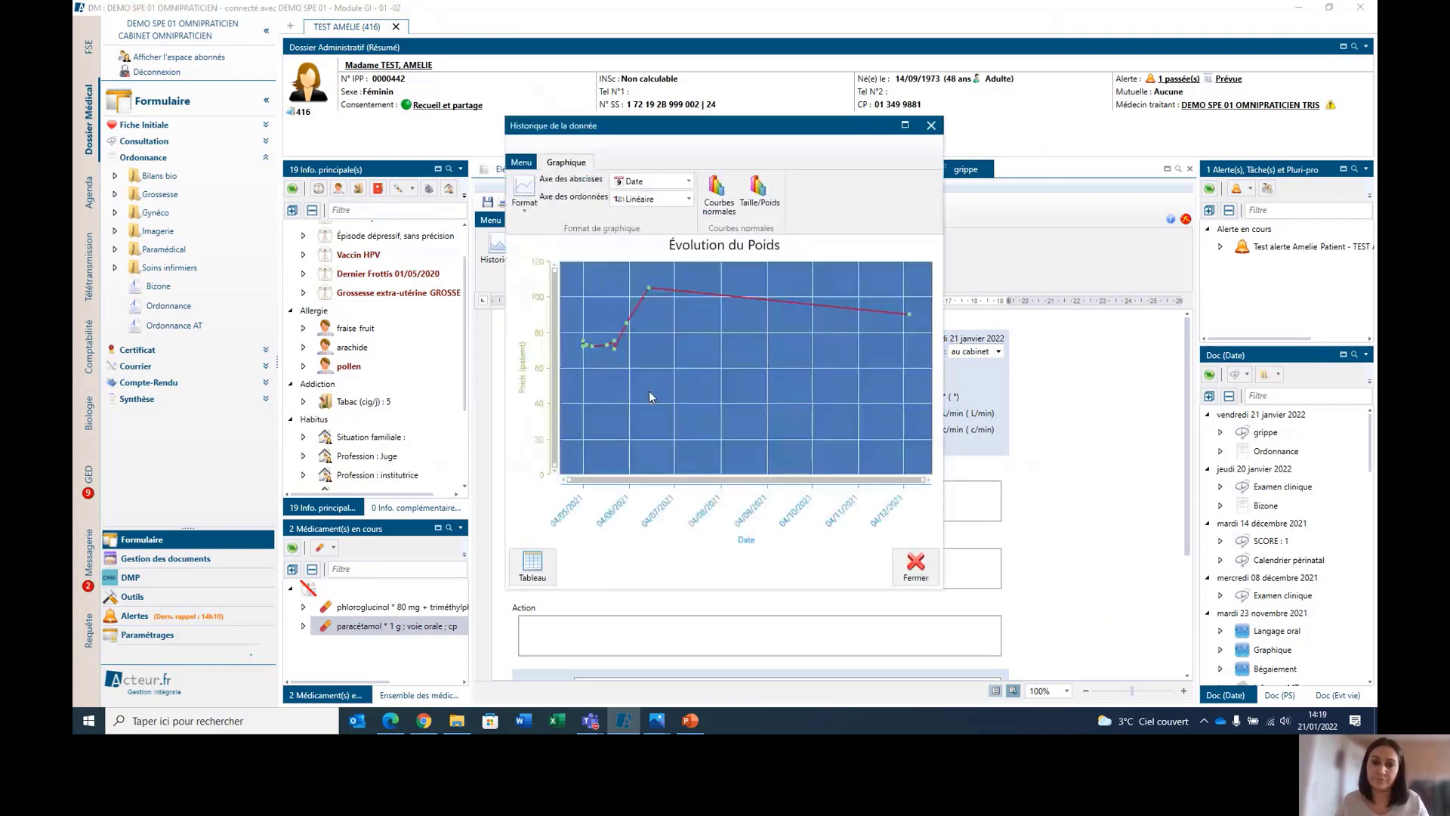
left_click(901, 562)
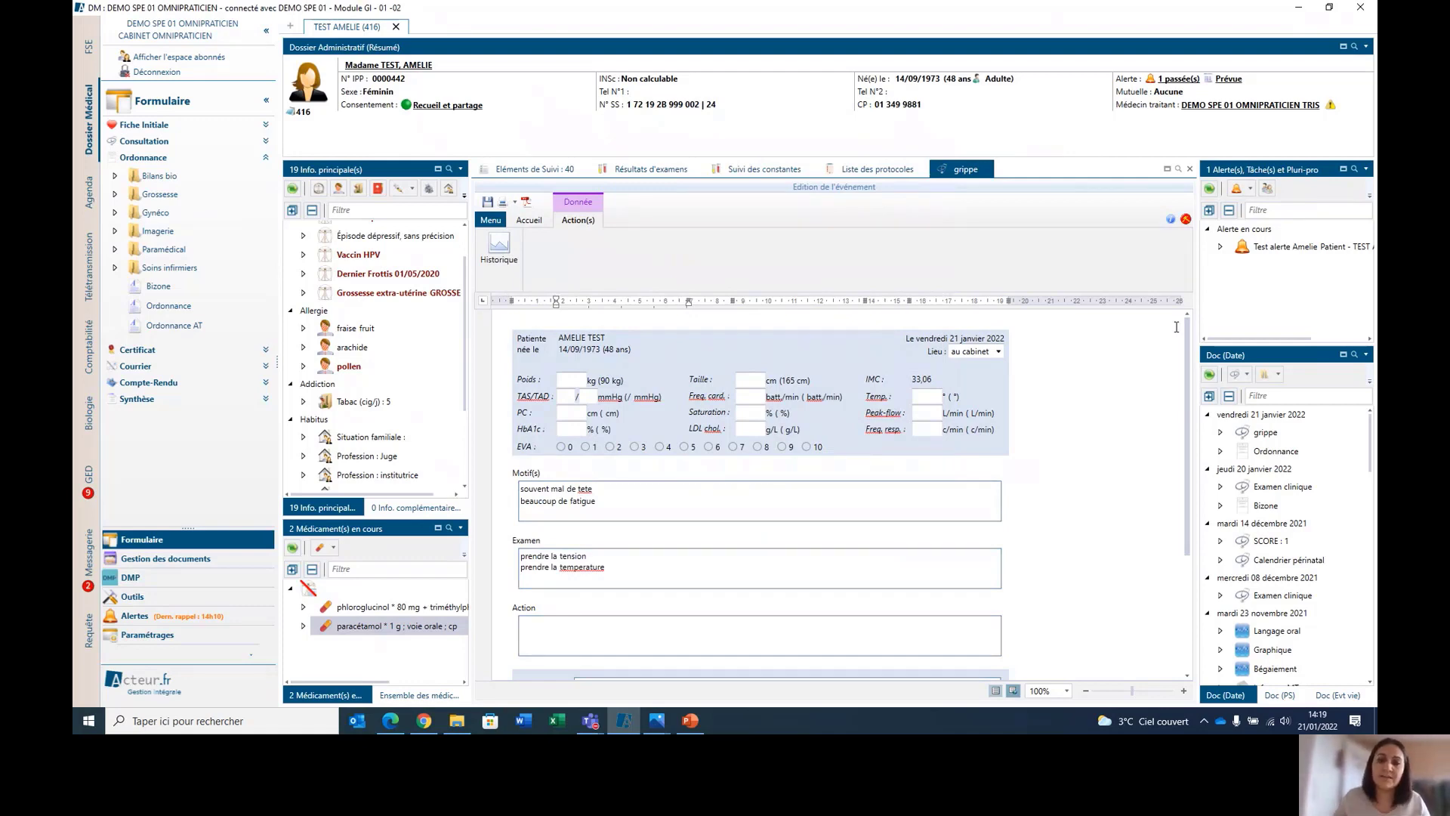
- Examine the ROSP indicator section of the grippe consultation and the details of the Langage oral entry in the document history
scroll(1176, 327, "down", 3)
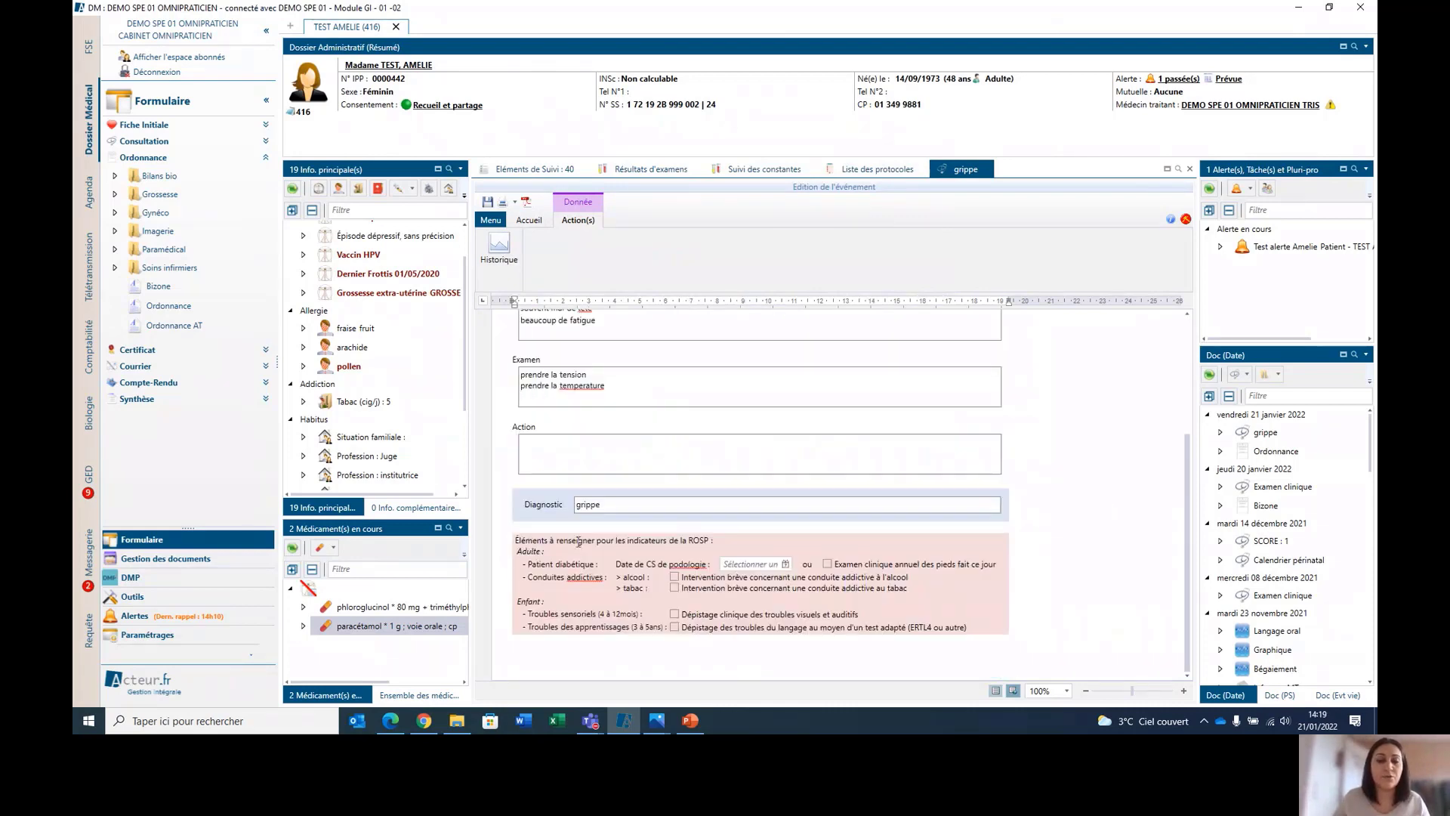
left_click_drag(525, 541, 729, 542)
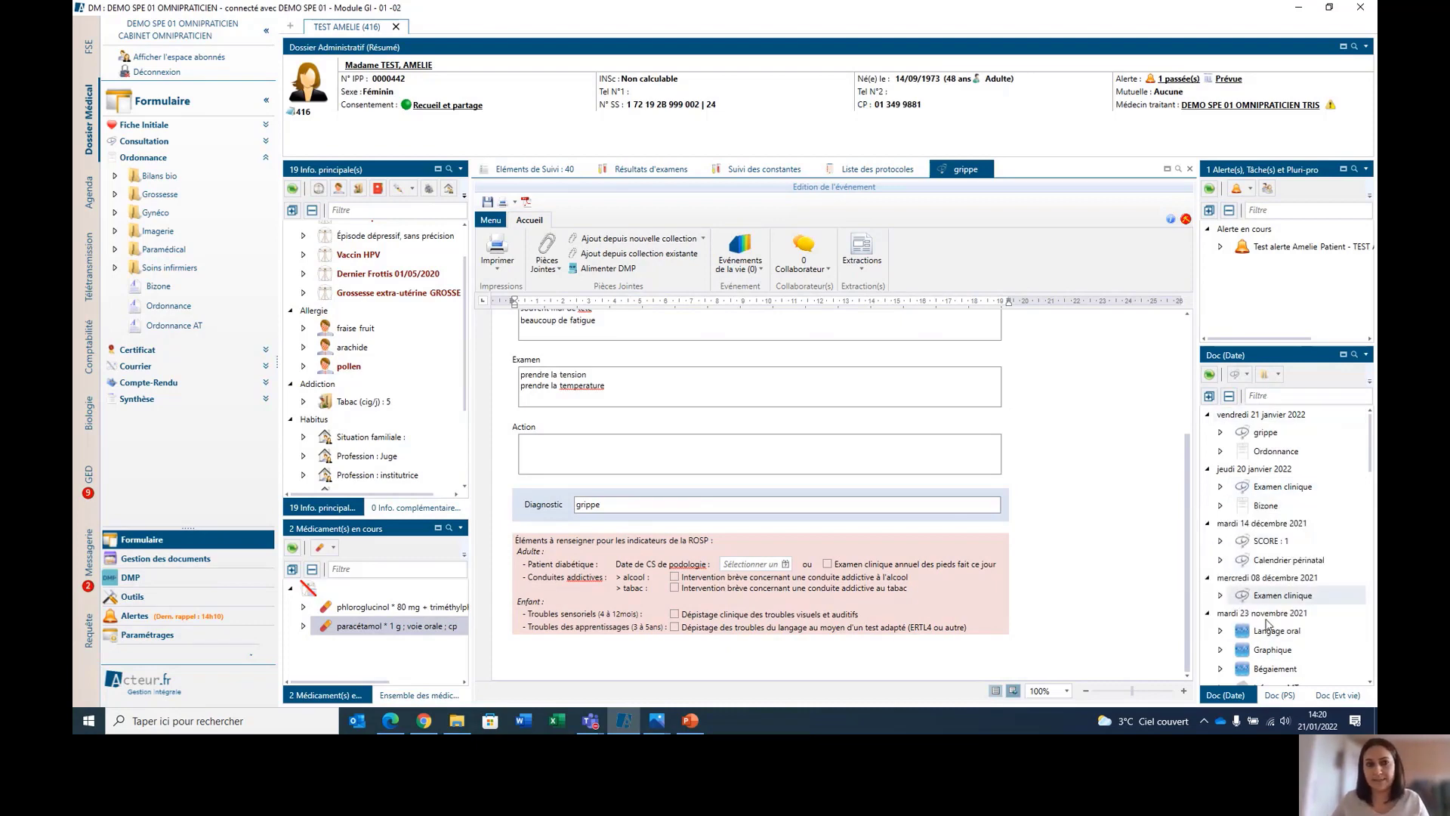
mouse_move(1268, 631)
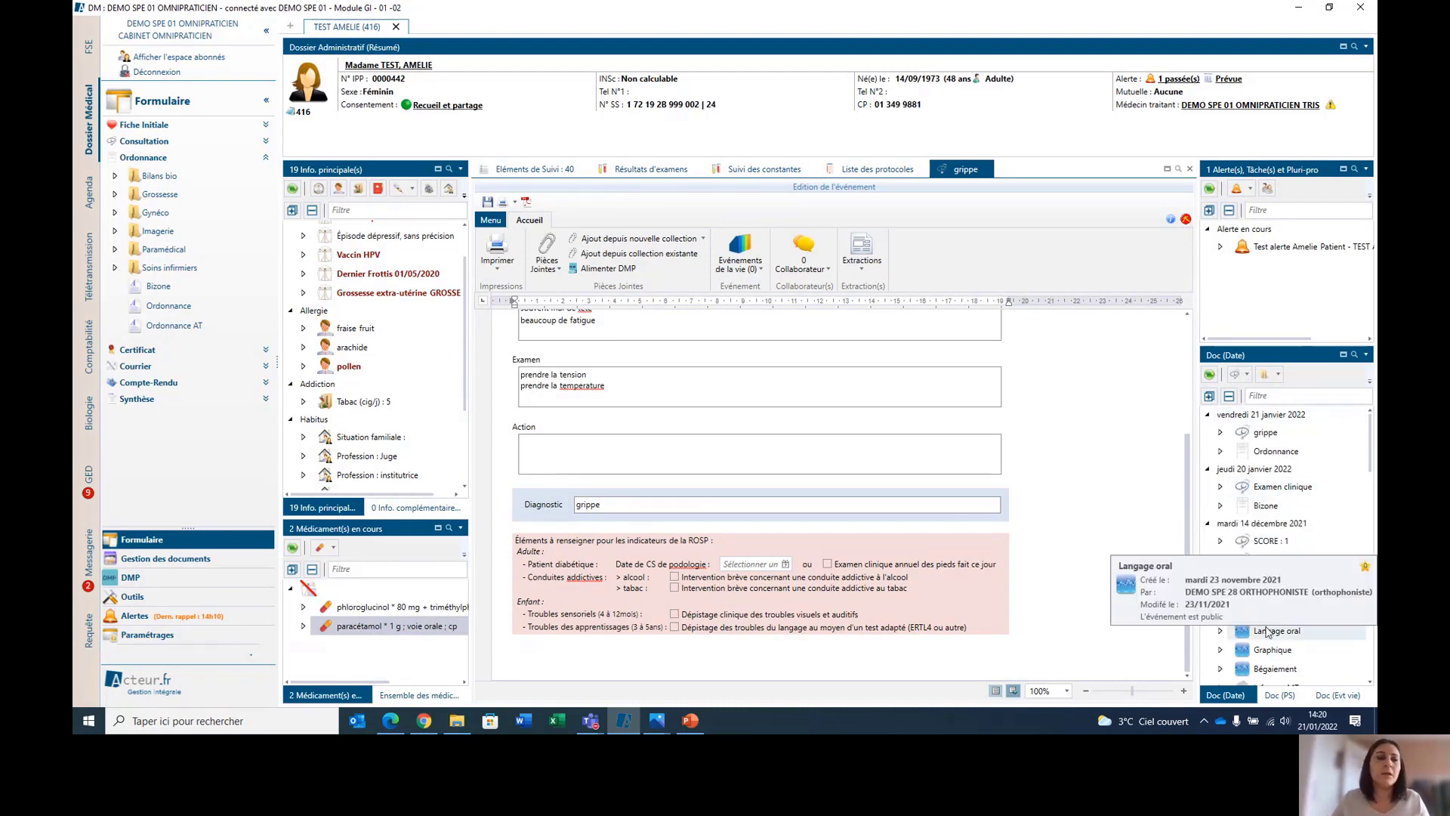
- Collapse the Ordonnance forms and browse the available Consultation forms, including those in the Consultation MG folder
left_click(266, 159)
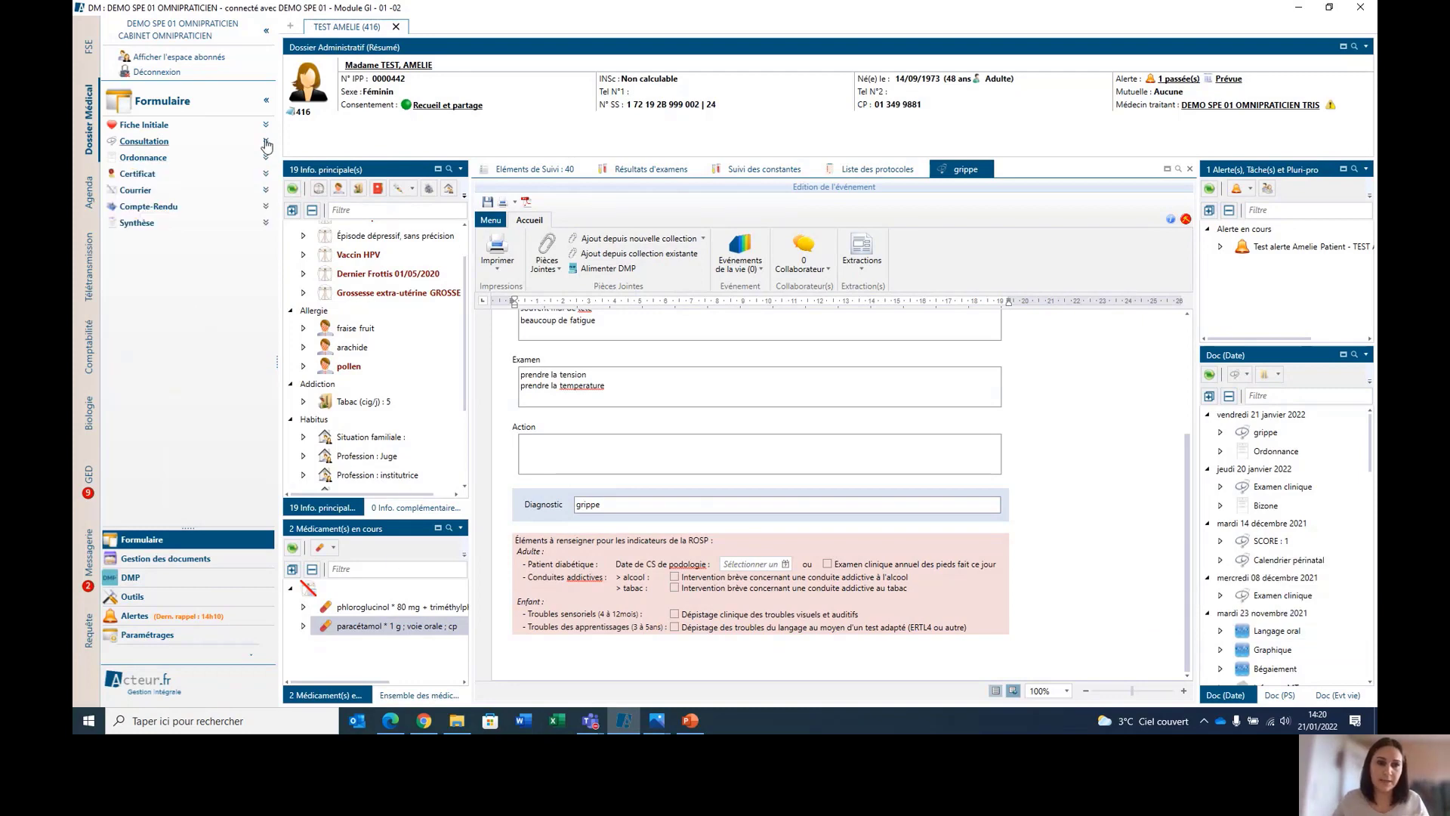
left_click(266, 143)
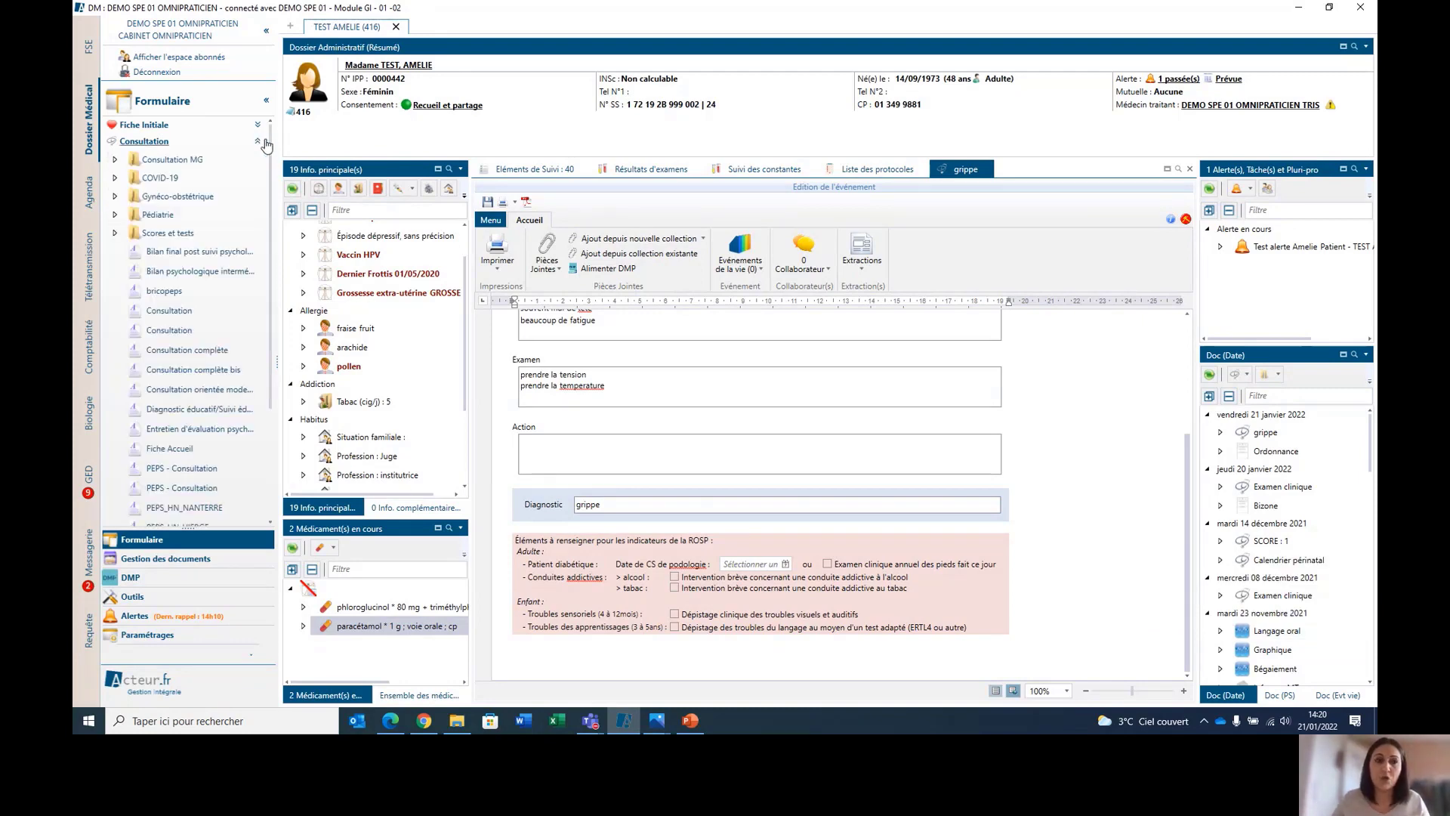
left_click(114, 160)
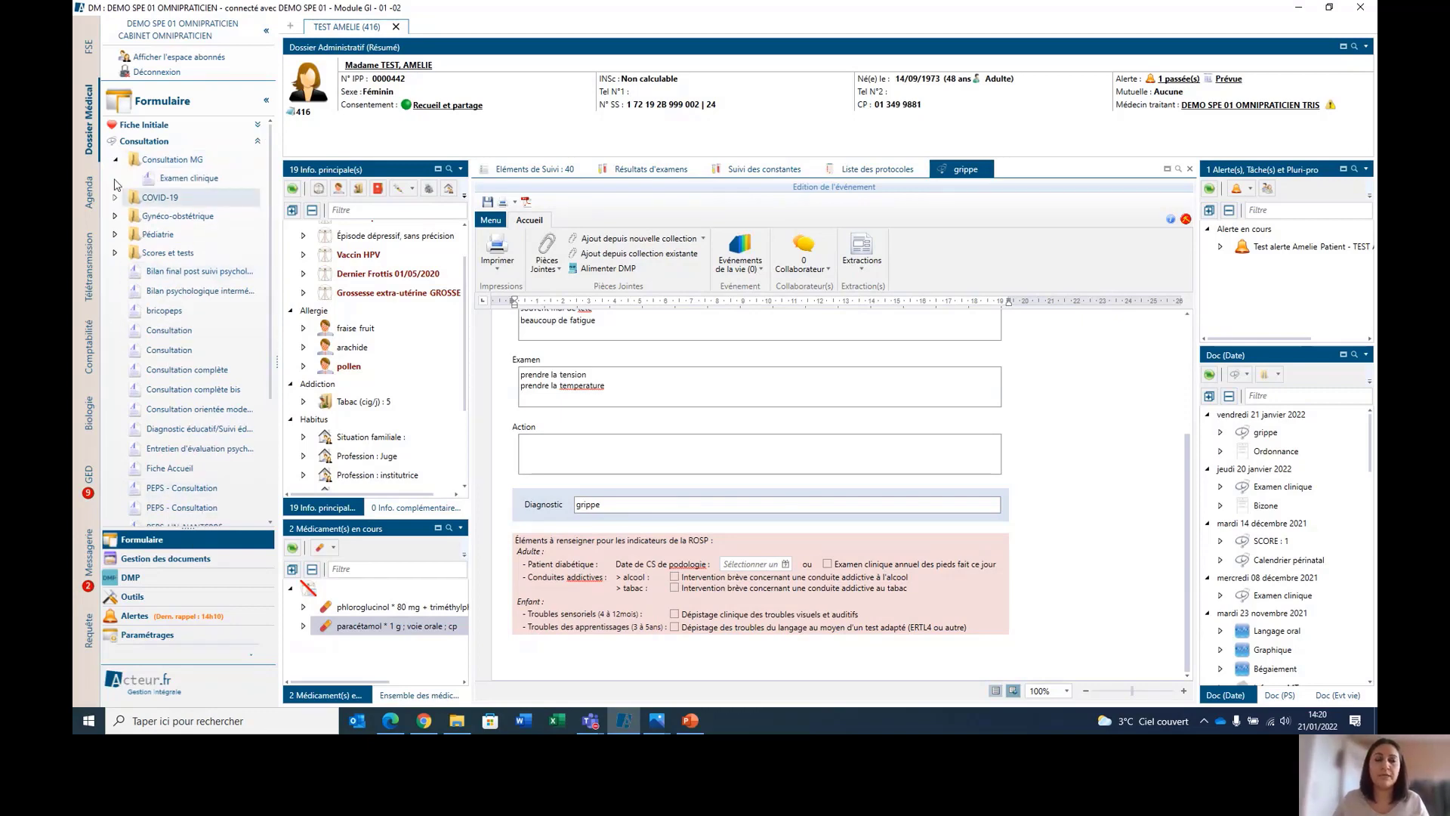
left_click(116, 162)
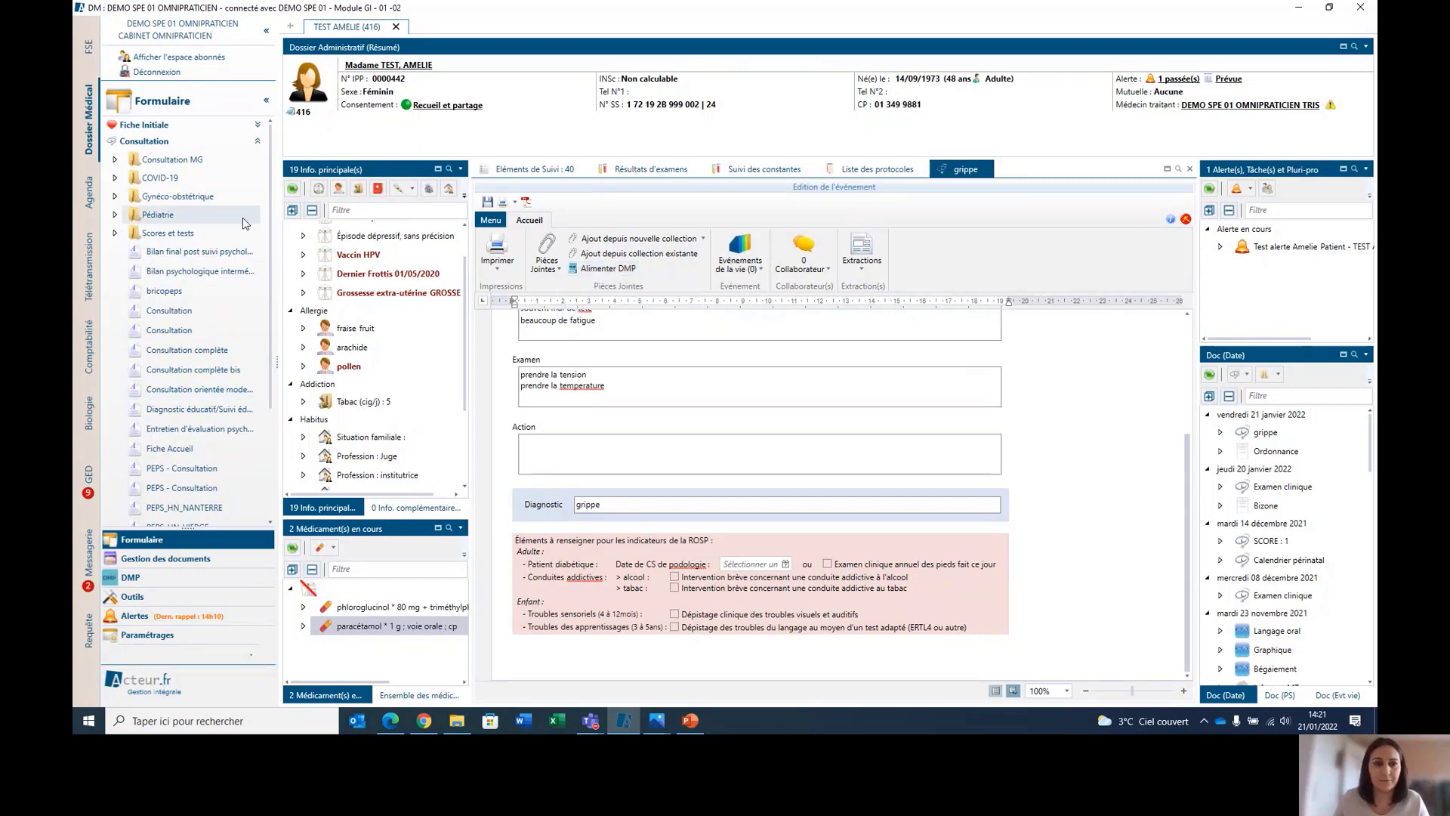
scroll(257, 227, "down", 2)
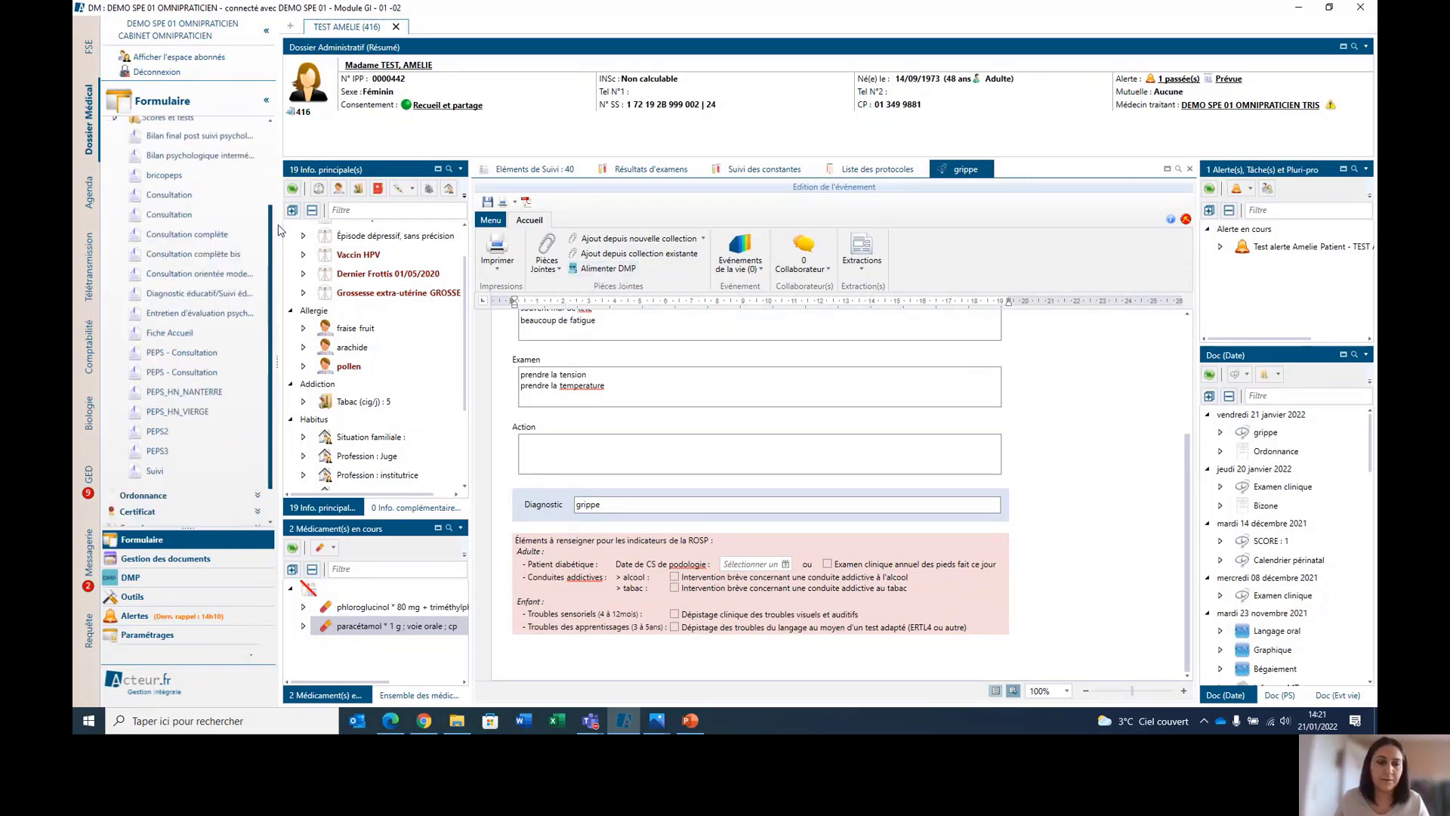
- Browse the Consultation and Ordonnance forms, collapse the Ordonnance group and open the Réunion pluri-pro form from Compte-Rendu
scroll(276, 234, "down", 1)
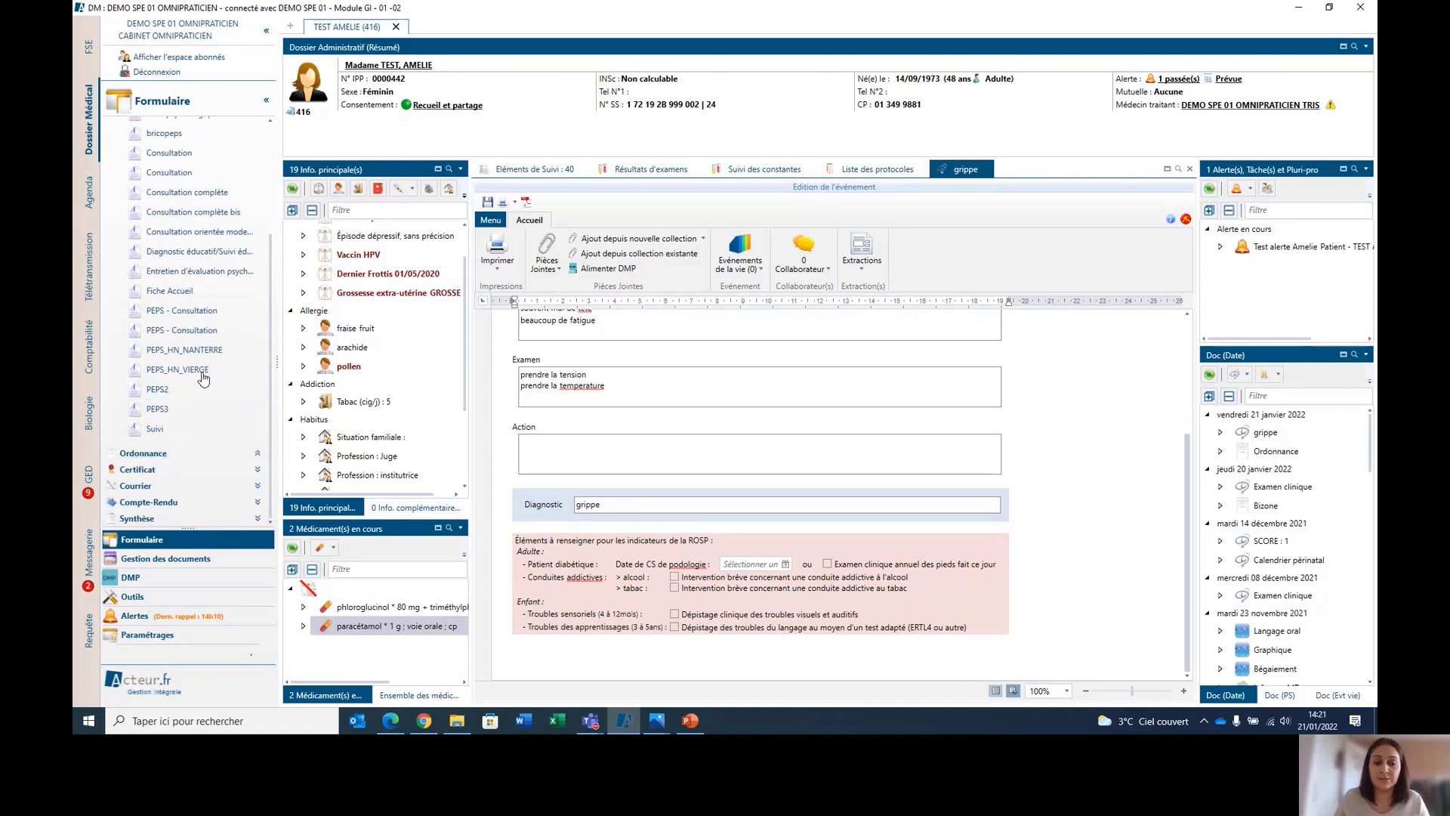
scroll(201, 372, "down", 3)
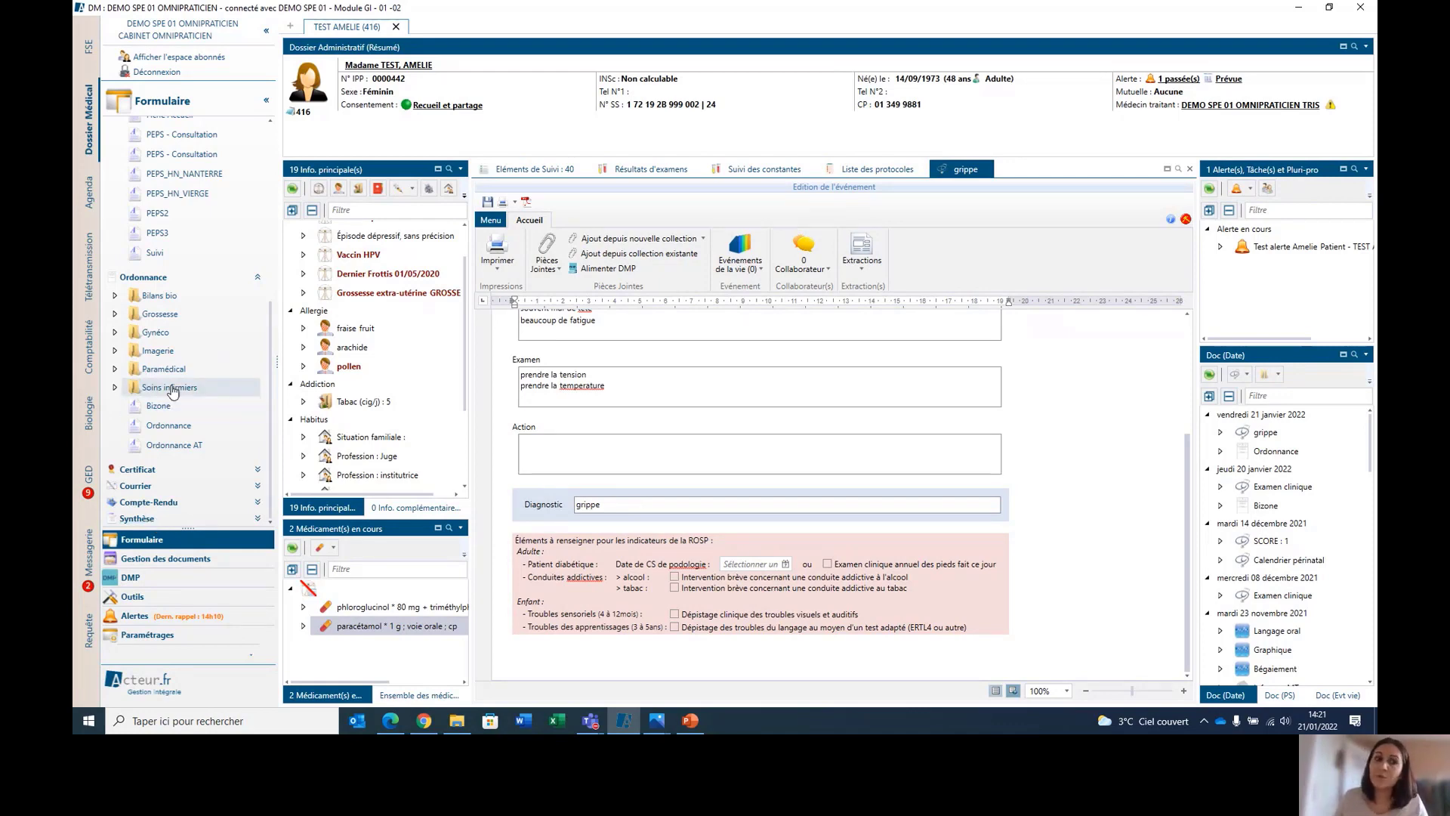
mouse_move(188, 433)
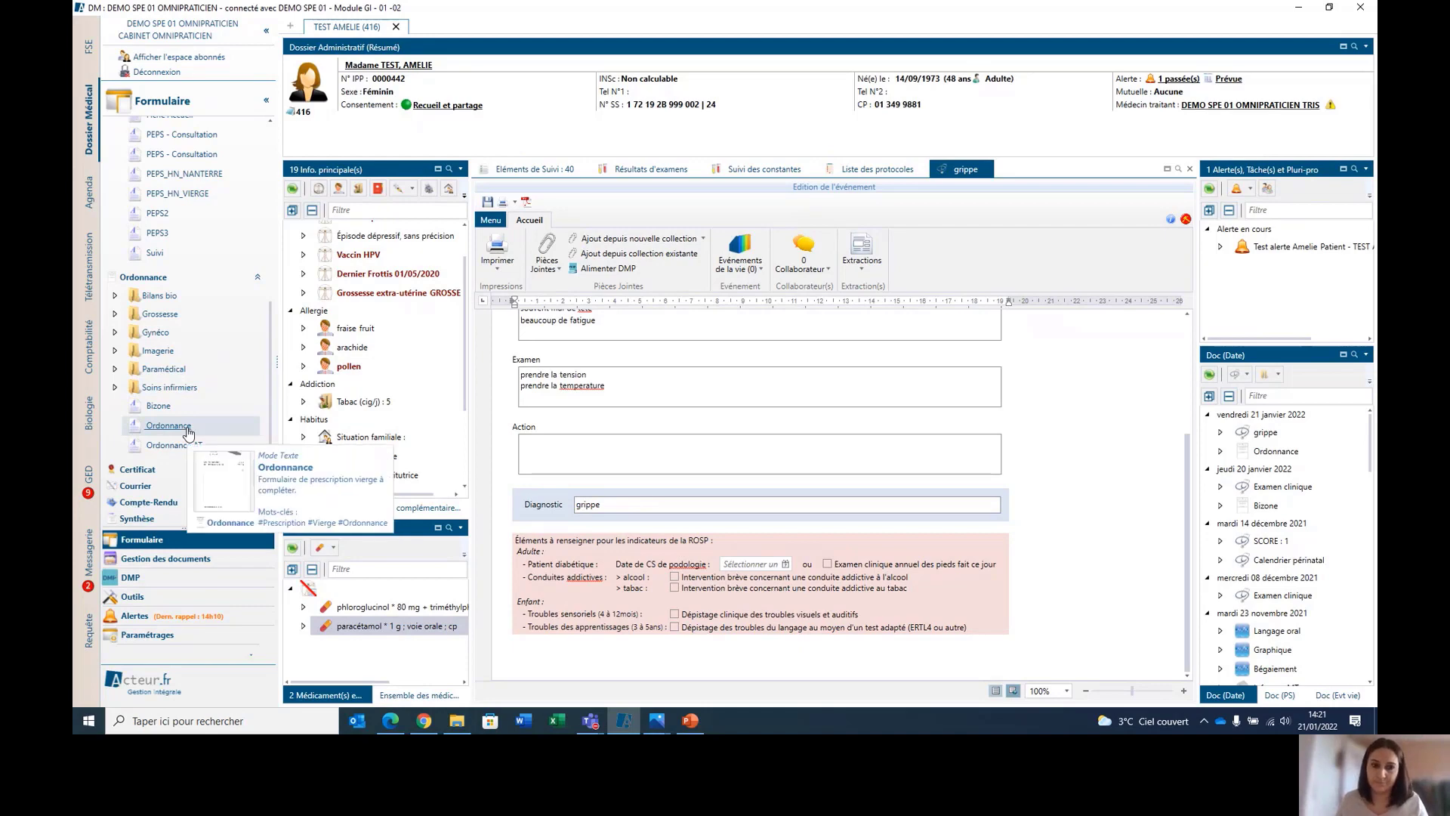
left_click(258, 278)
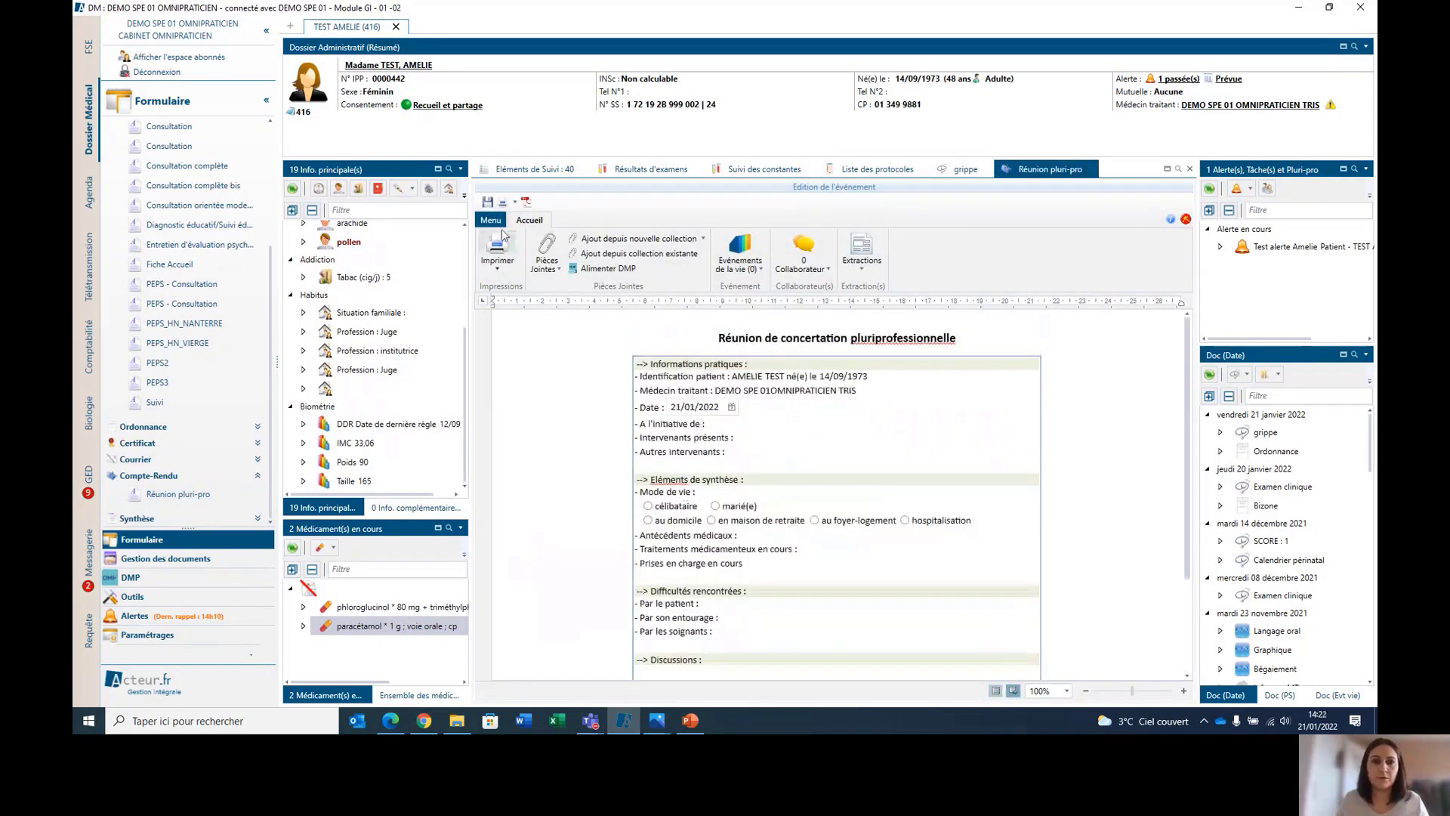
- Prepare an email with the Réunion pluri-pro report attached, close the message without sending it and close the report
left_click(492, 220)
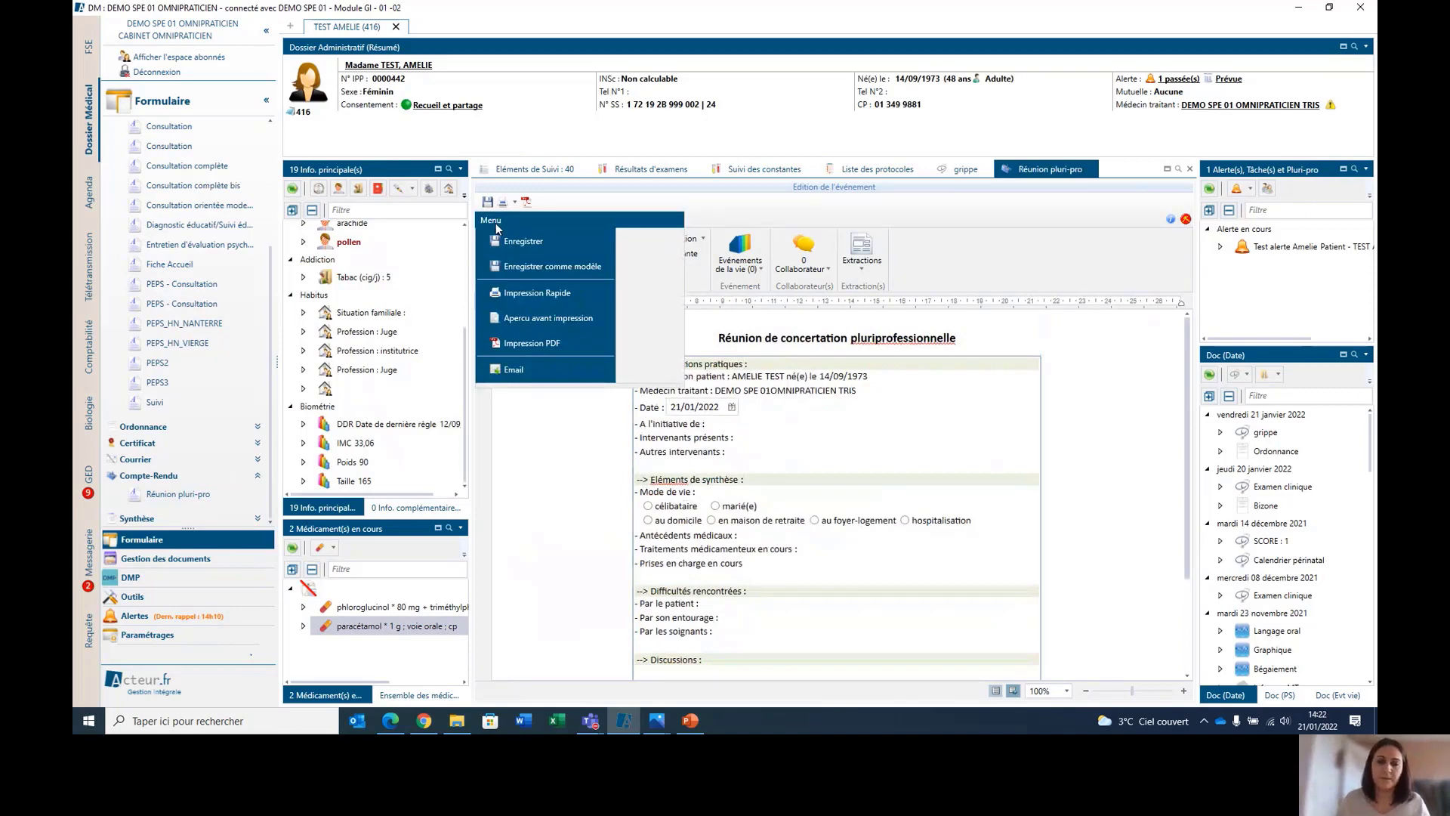
left_click(555, 377)
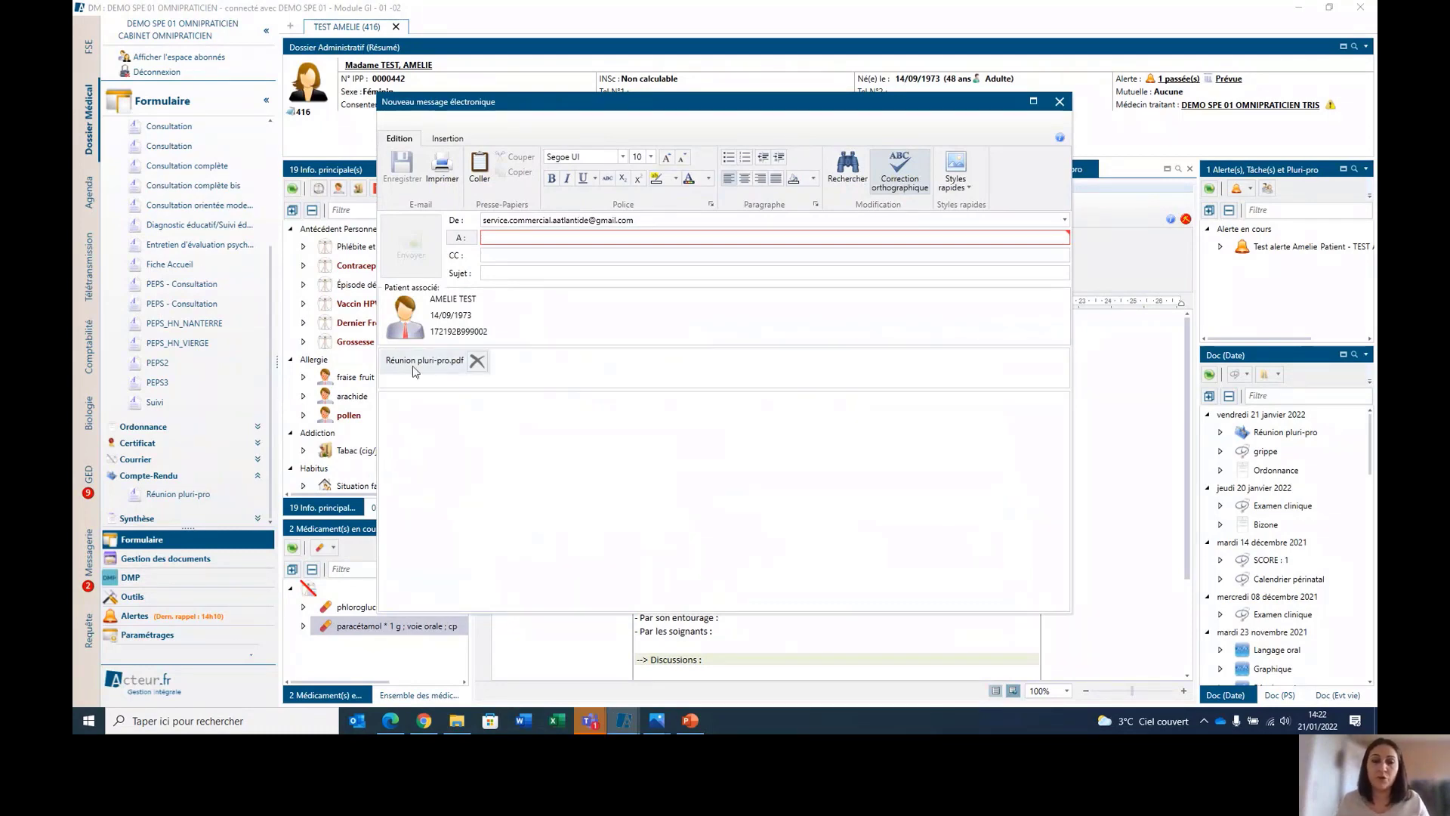
left_click(476, 490)
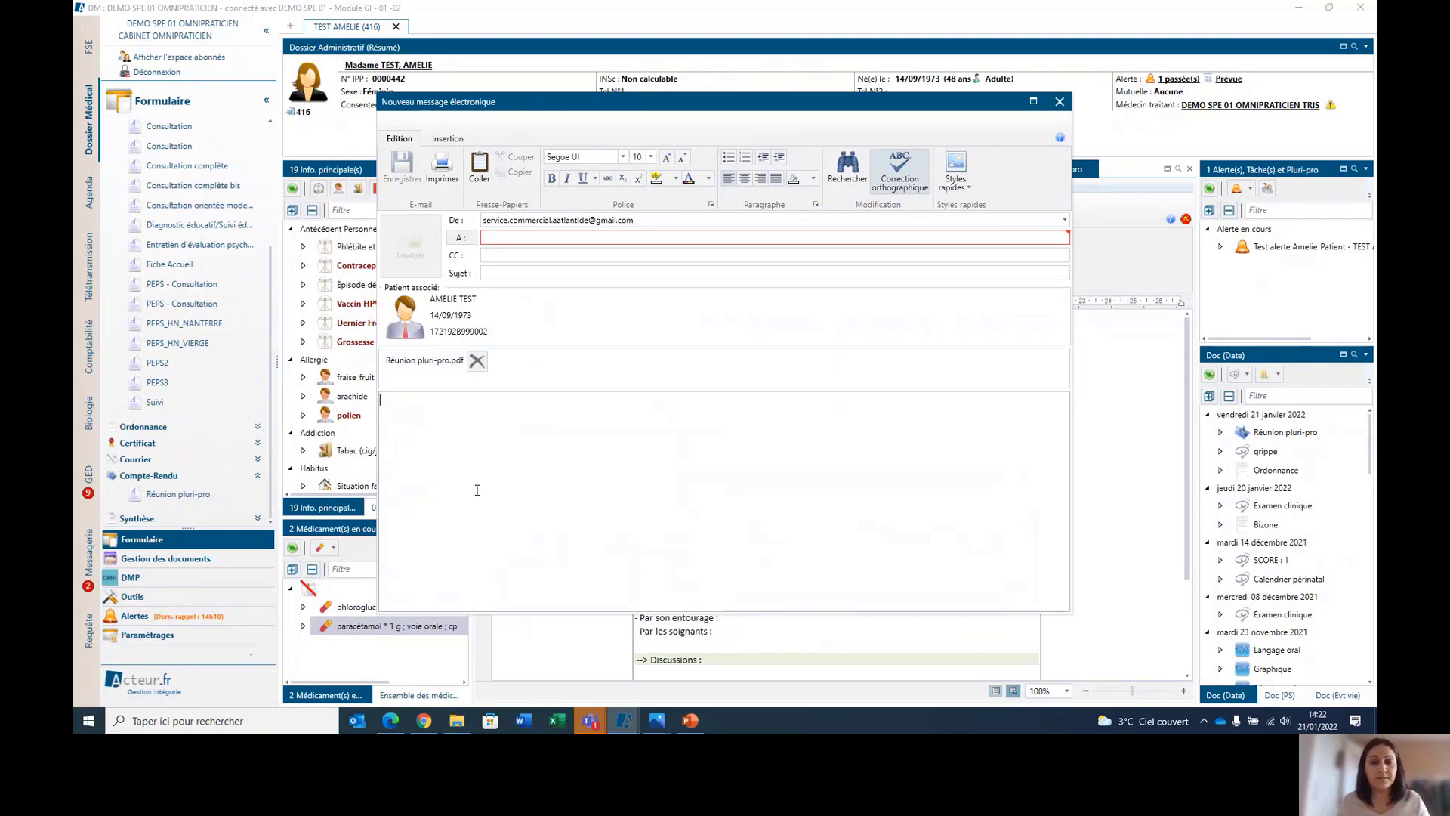
left_click(528, 238)
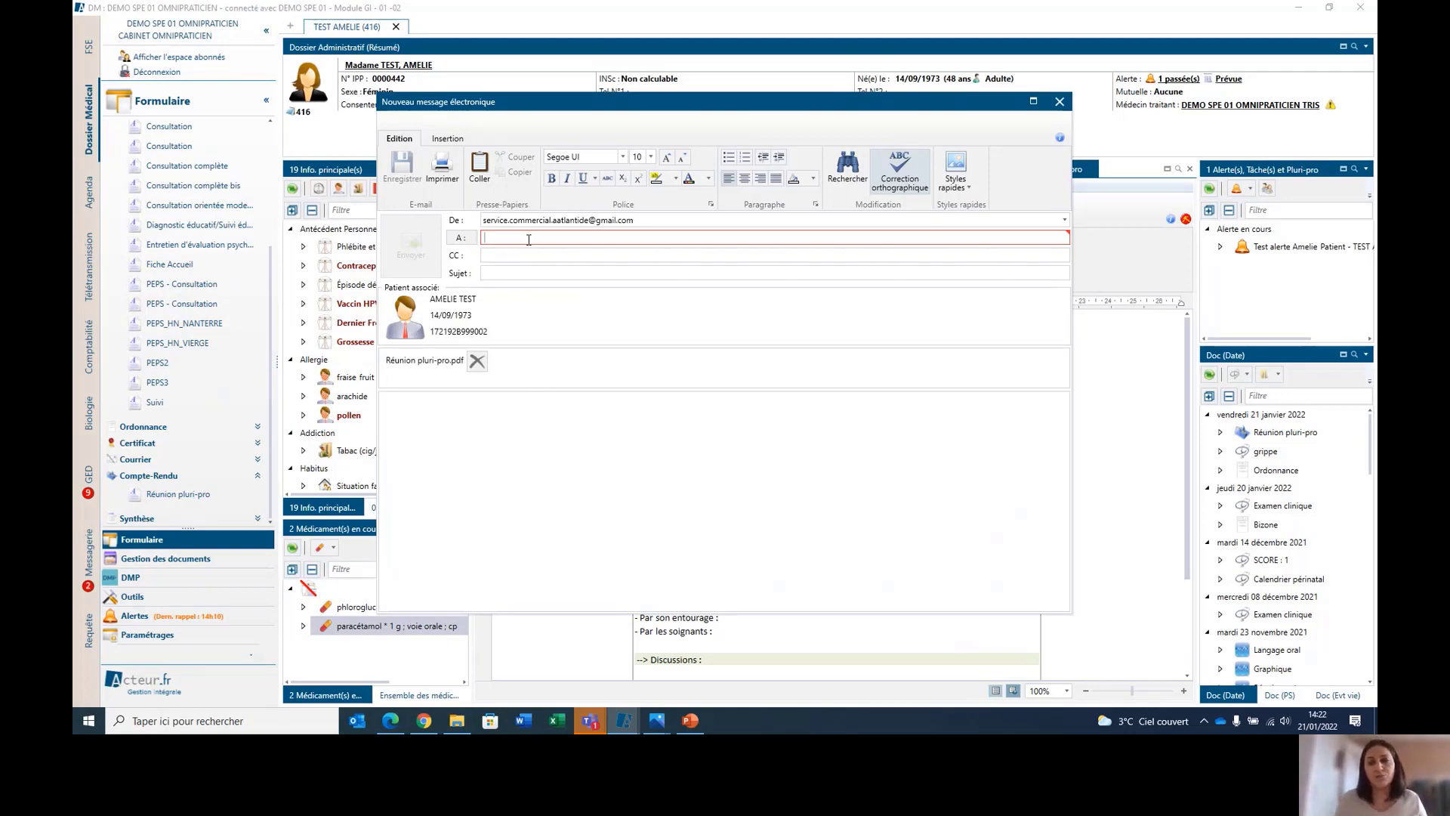
left_click(1057, 104)
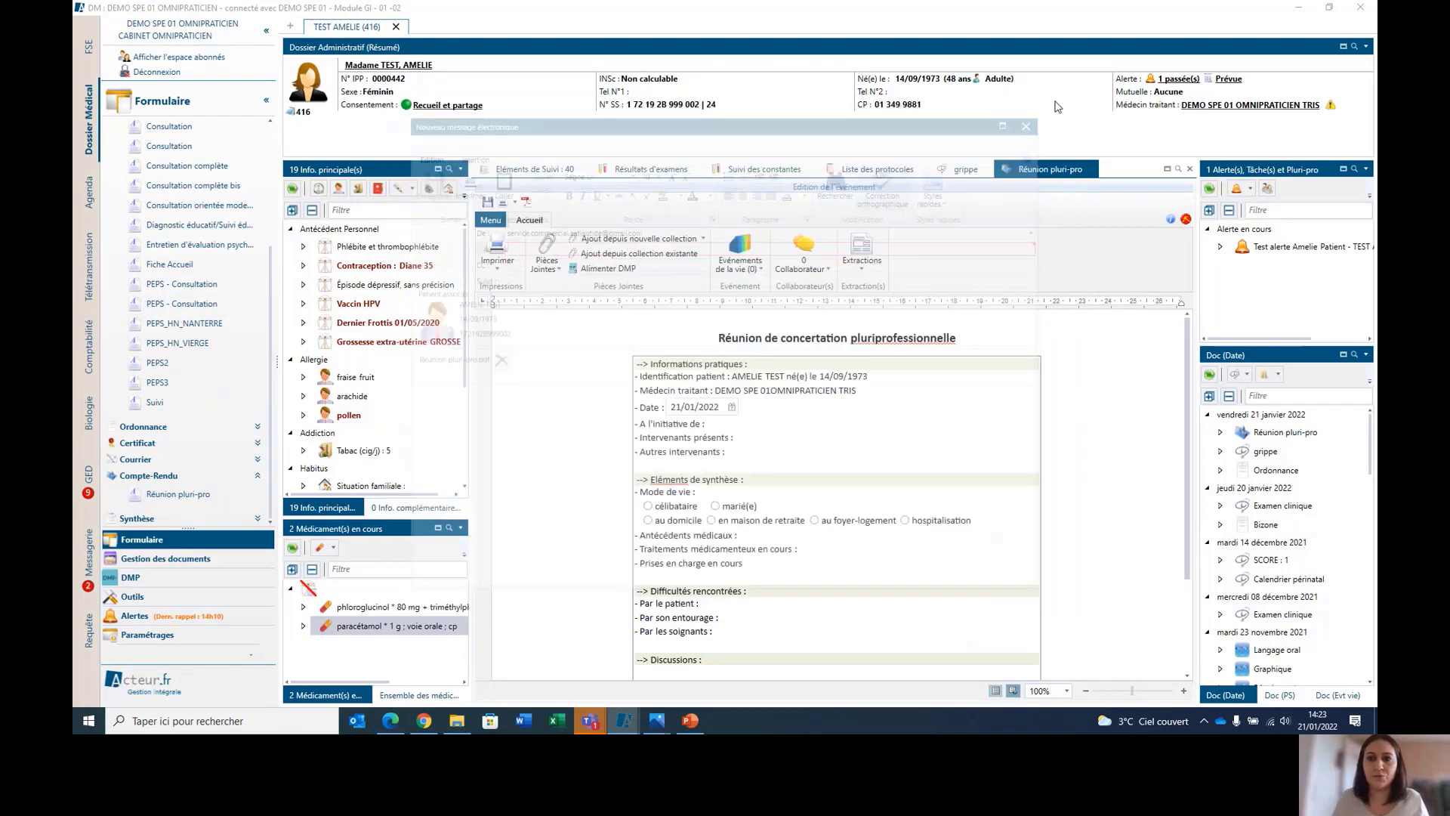
left_click(1189, 169)
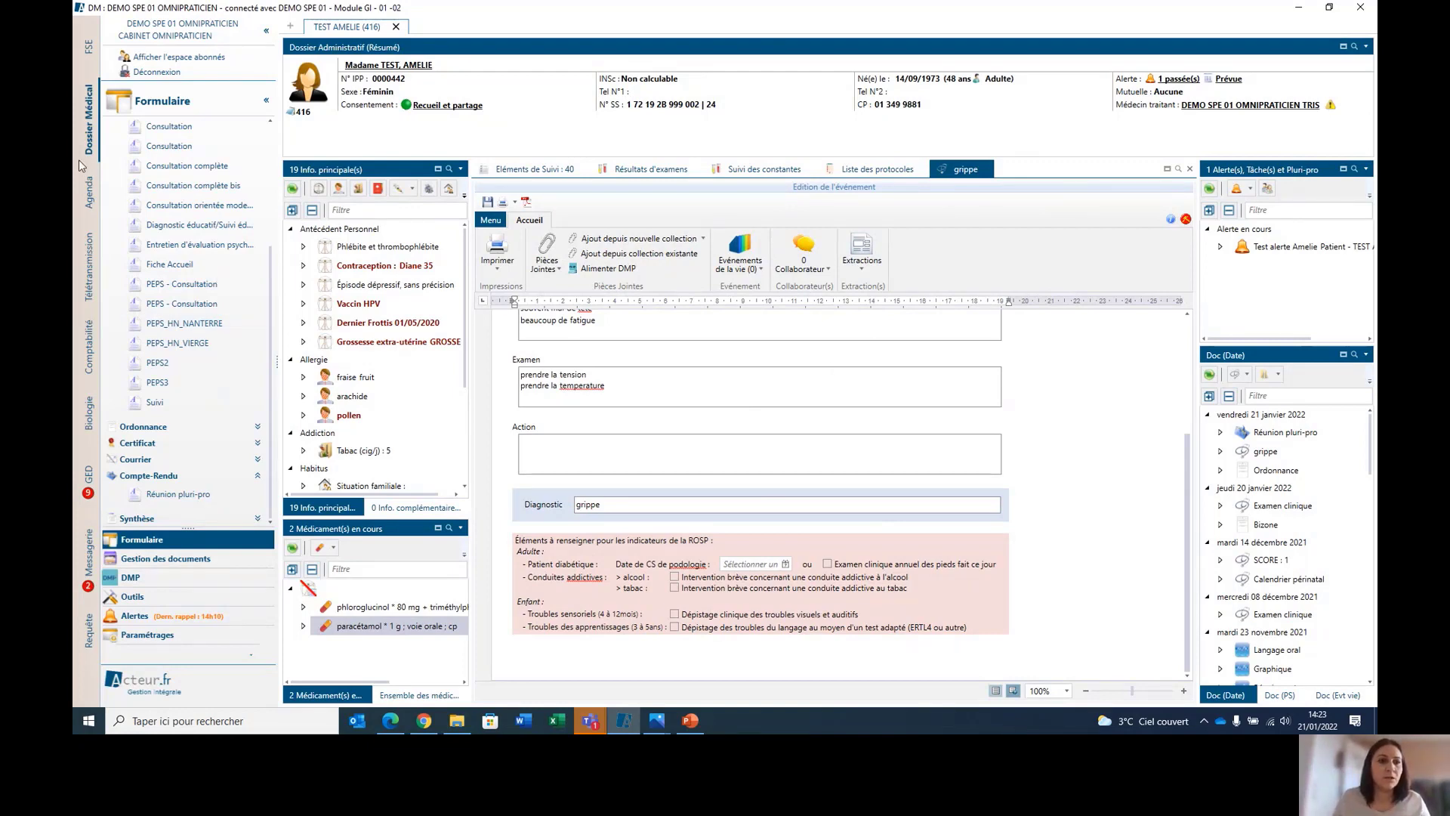
- View the weekly appointments in the Agenda module and the payments awaiting transfer in the Comptabilité module
left_click(90, 206)
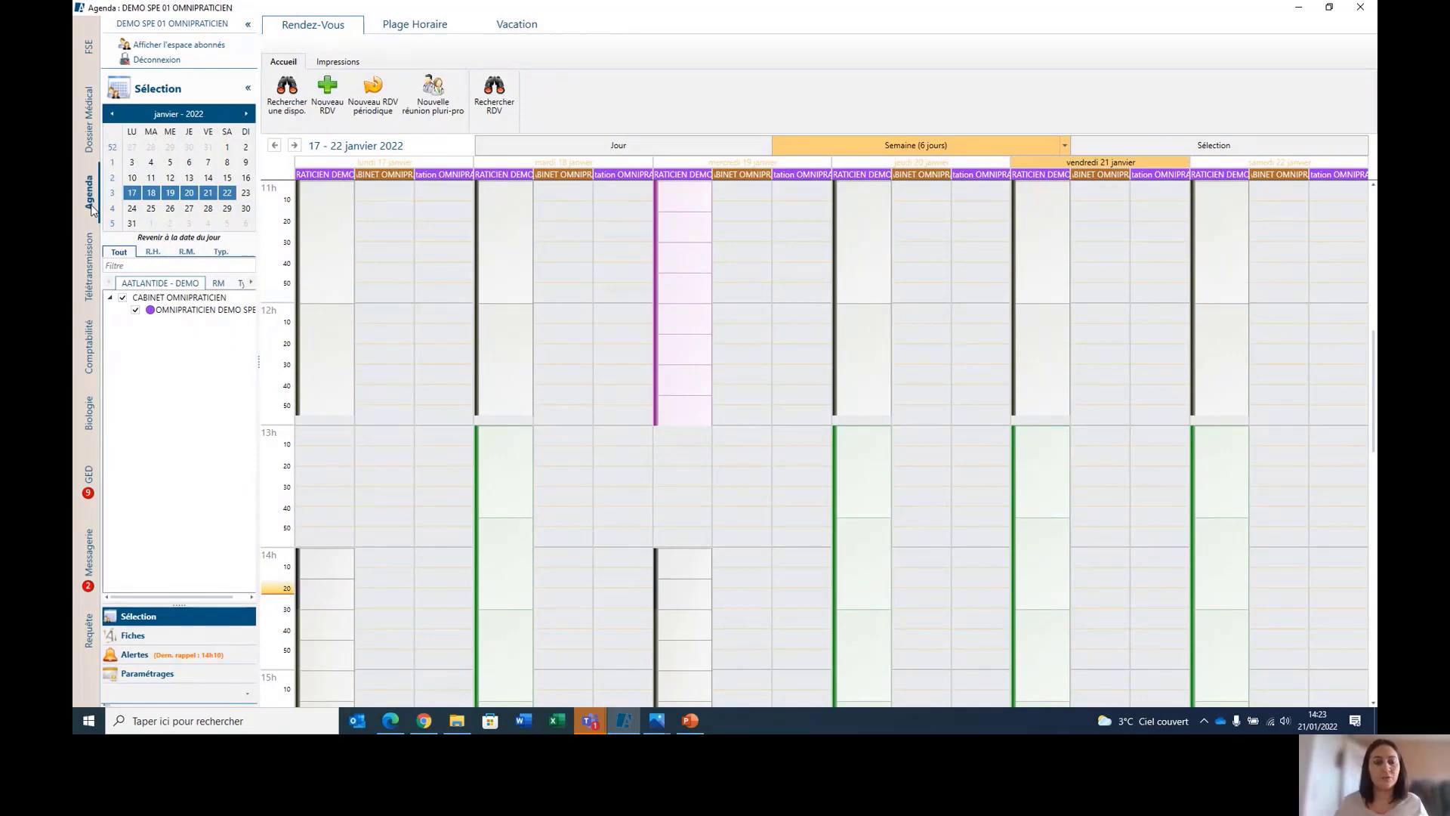
left_click(86, 346)
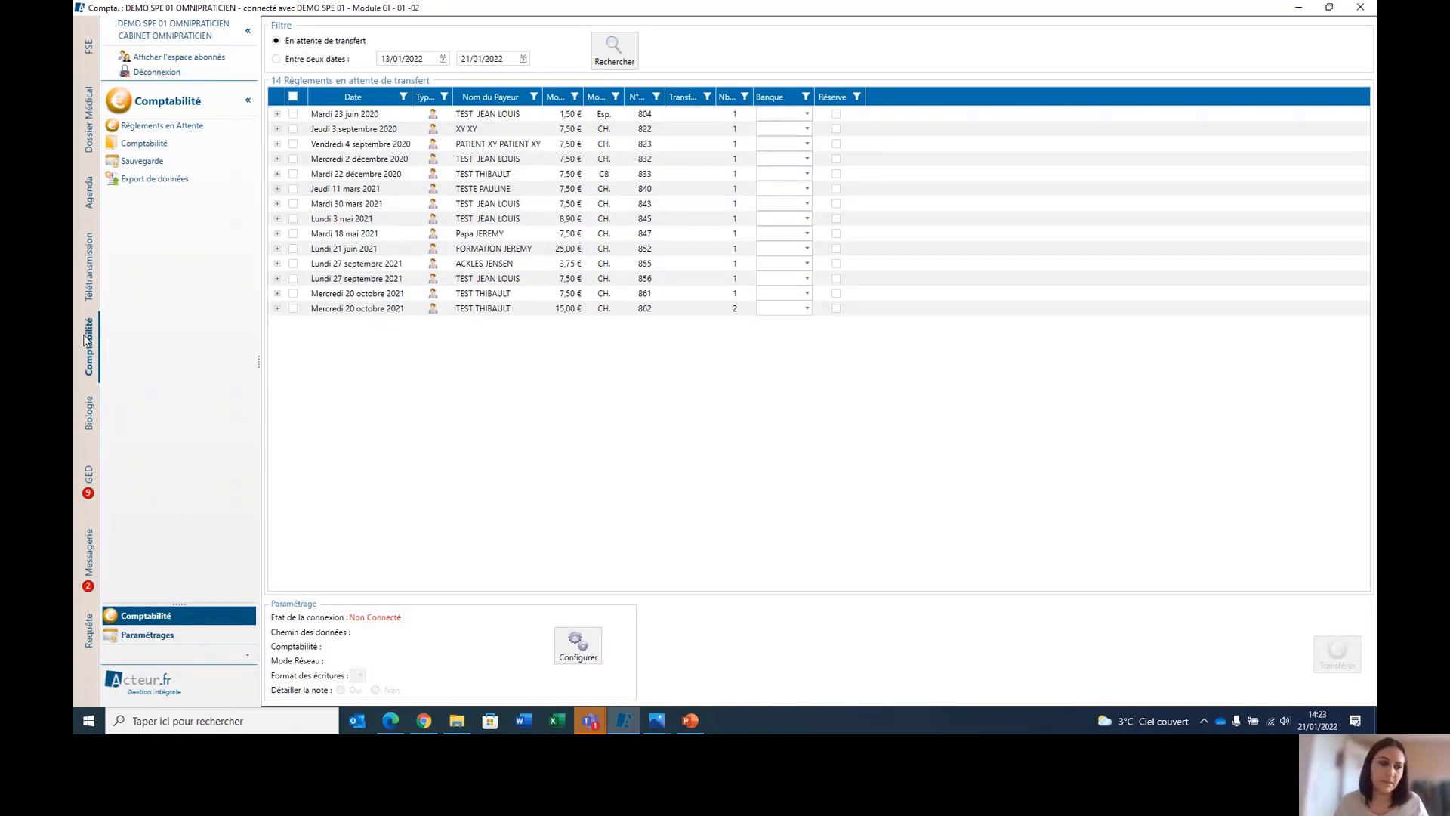
- Change the period filter in the Biologie module and examine the values of the second lab result in the list
left_click(92, 420)
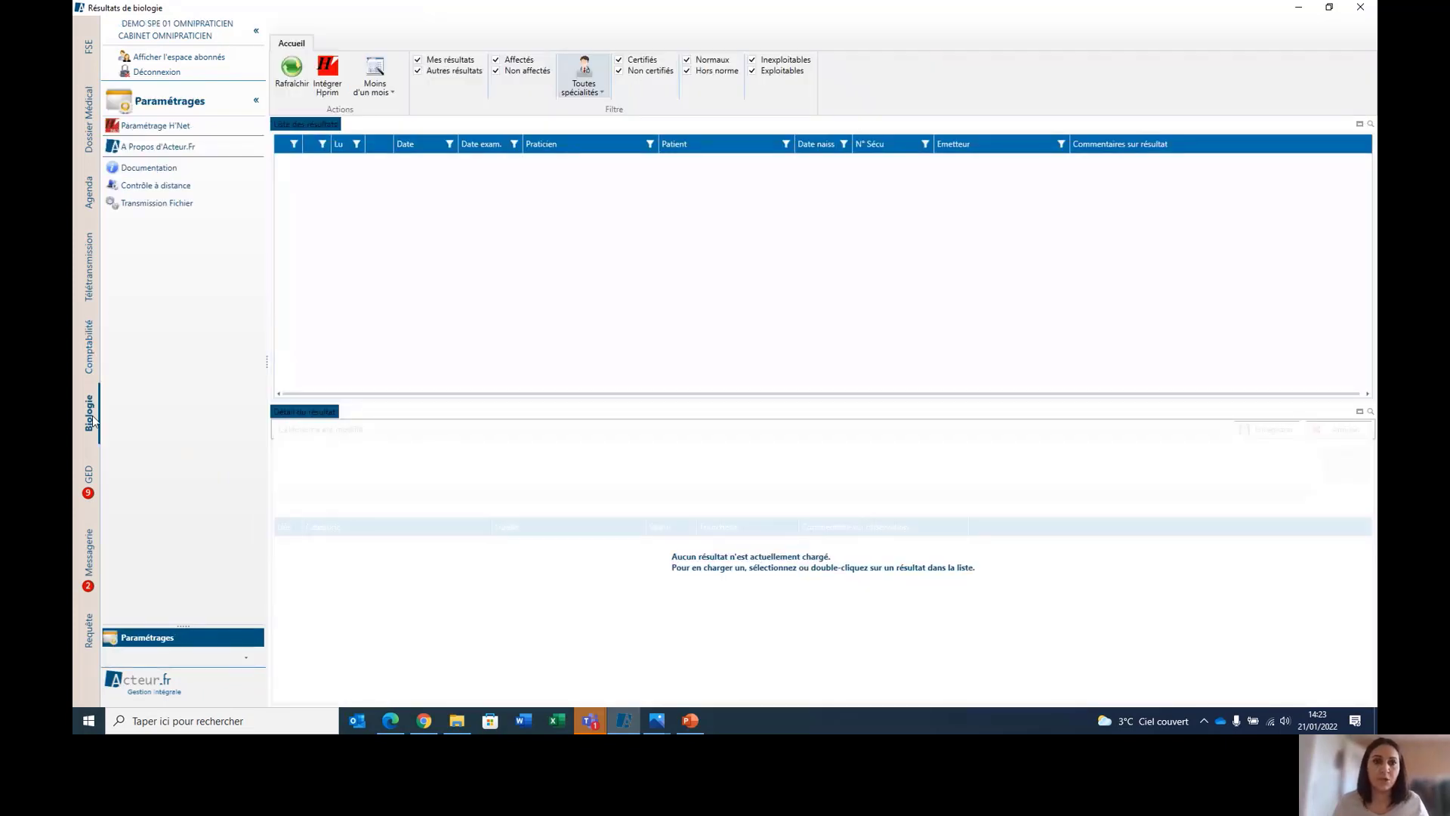
left_click(376, 86)
left_click(383, 220)
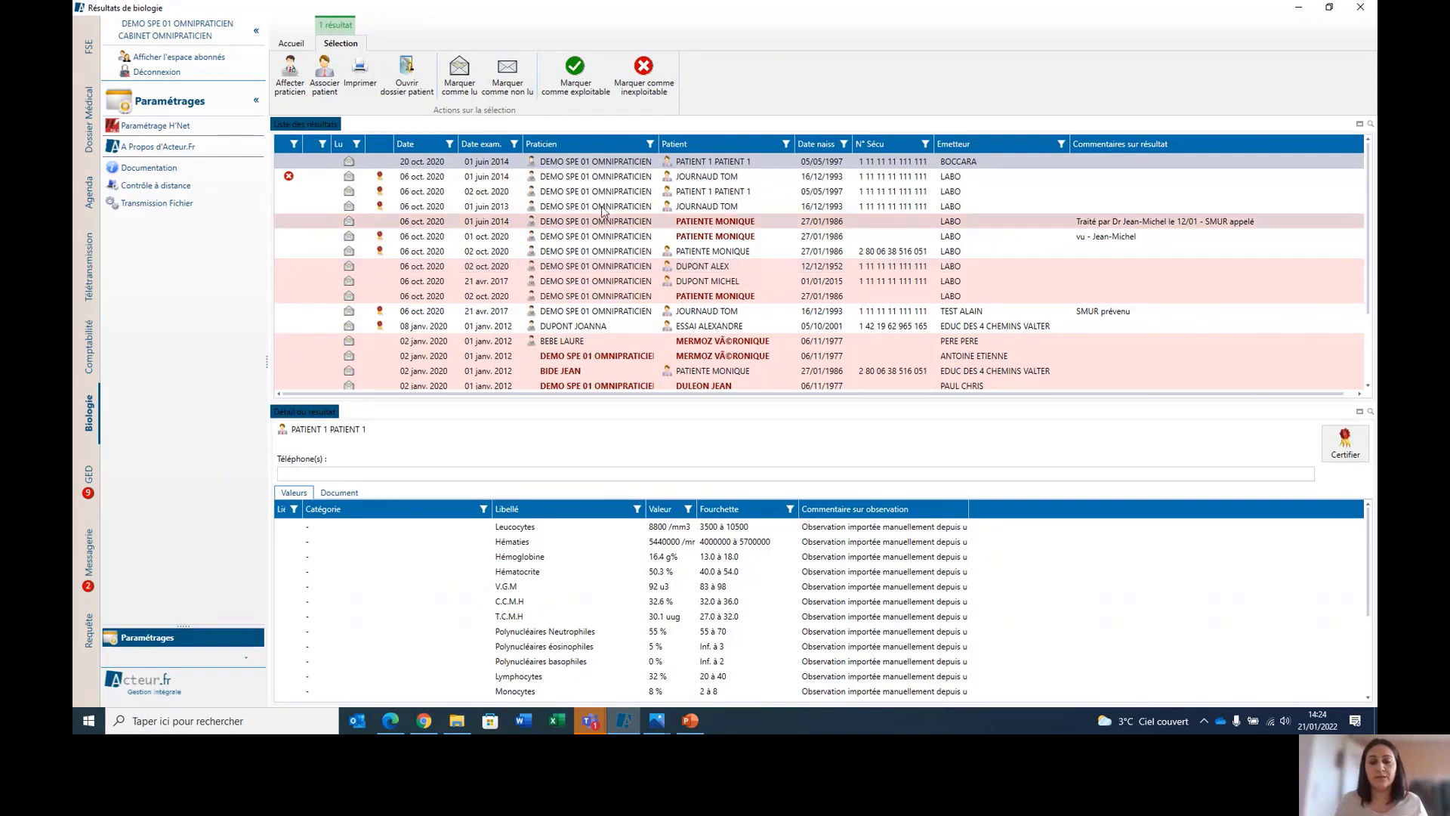
key("Down")
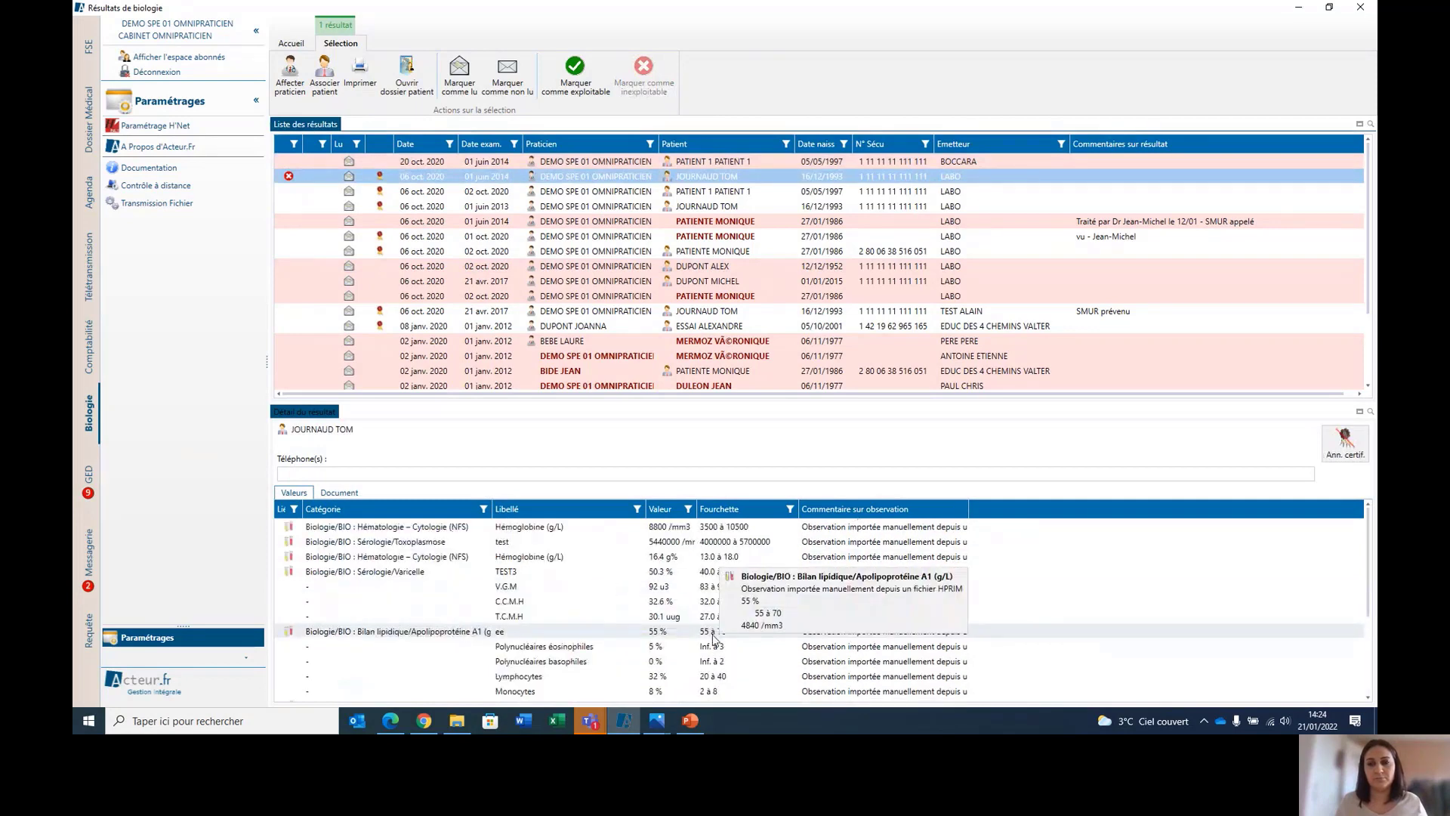
scroll(713, 639, "down", 3)
scroll(713, 640, "up", 3)
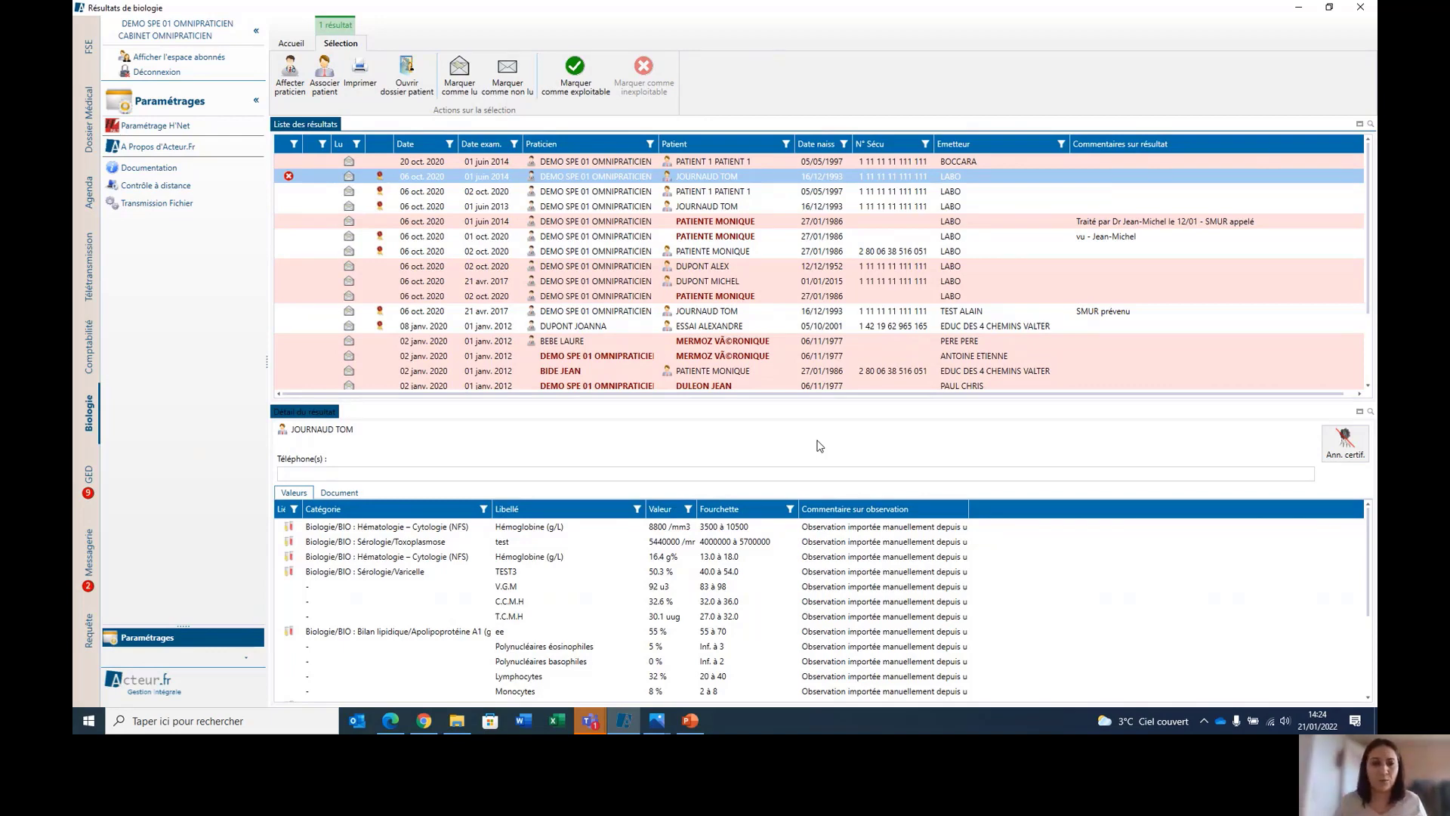
- Review the GED document list, the Messagerie inbox and the ROSP query in the Requête module
left_click(88, 493)
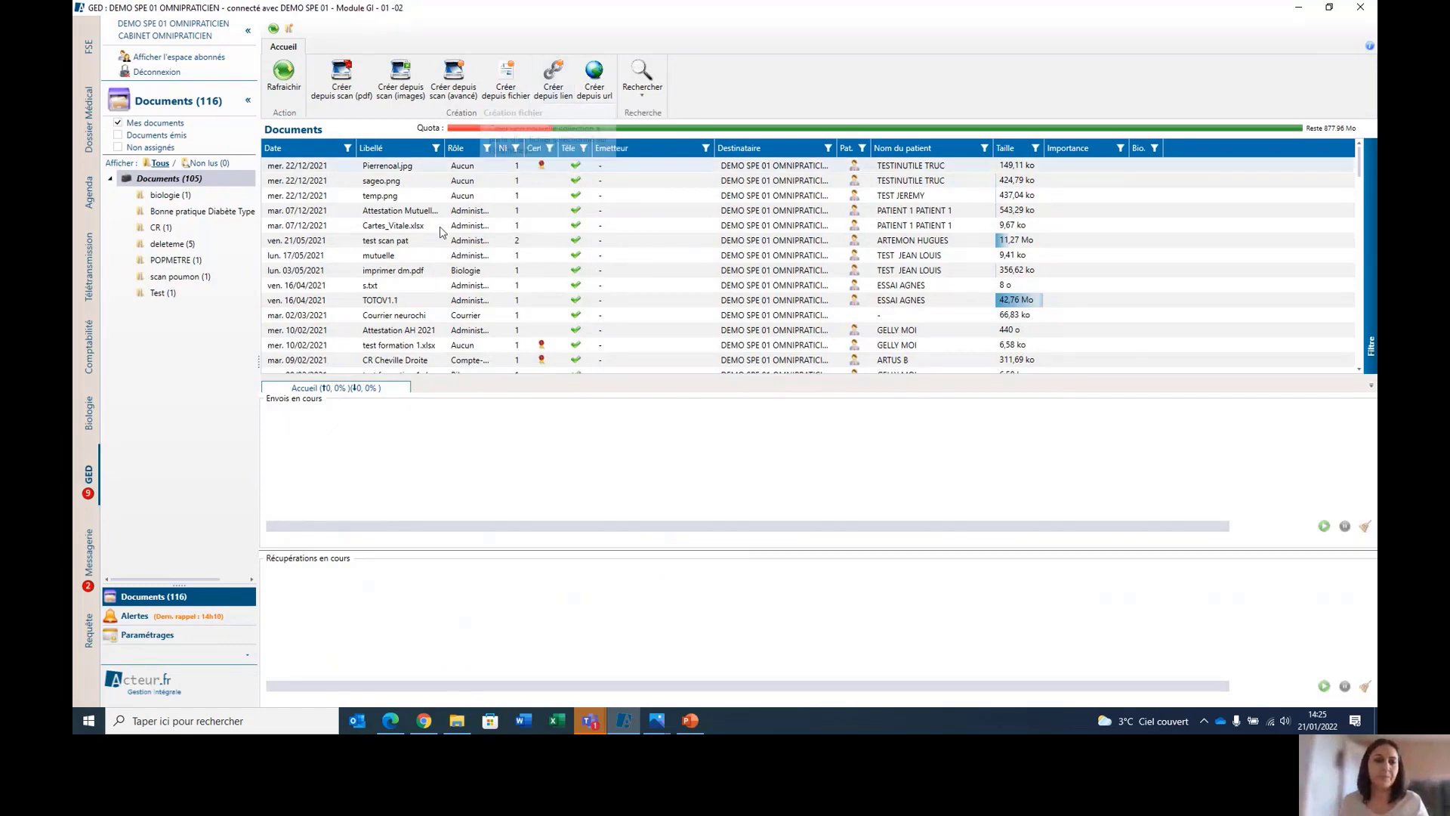
left_click(89, 550)
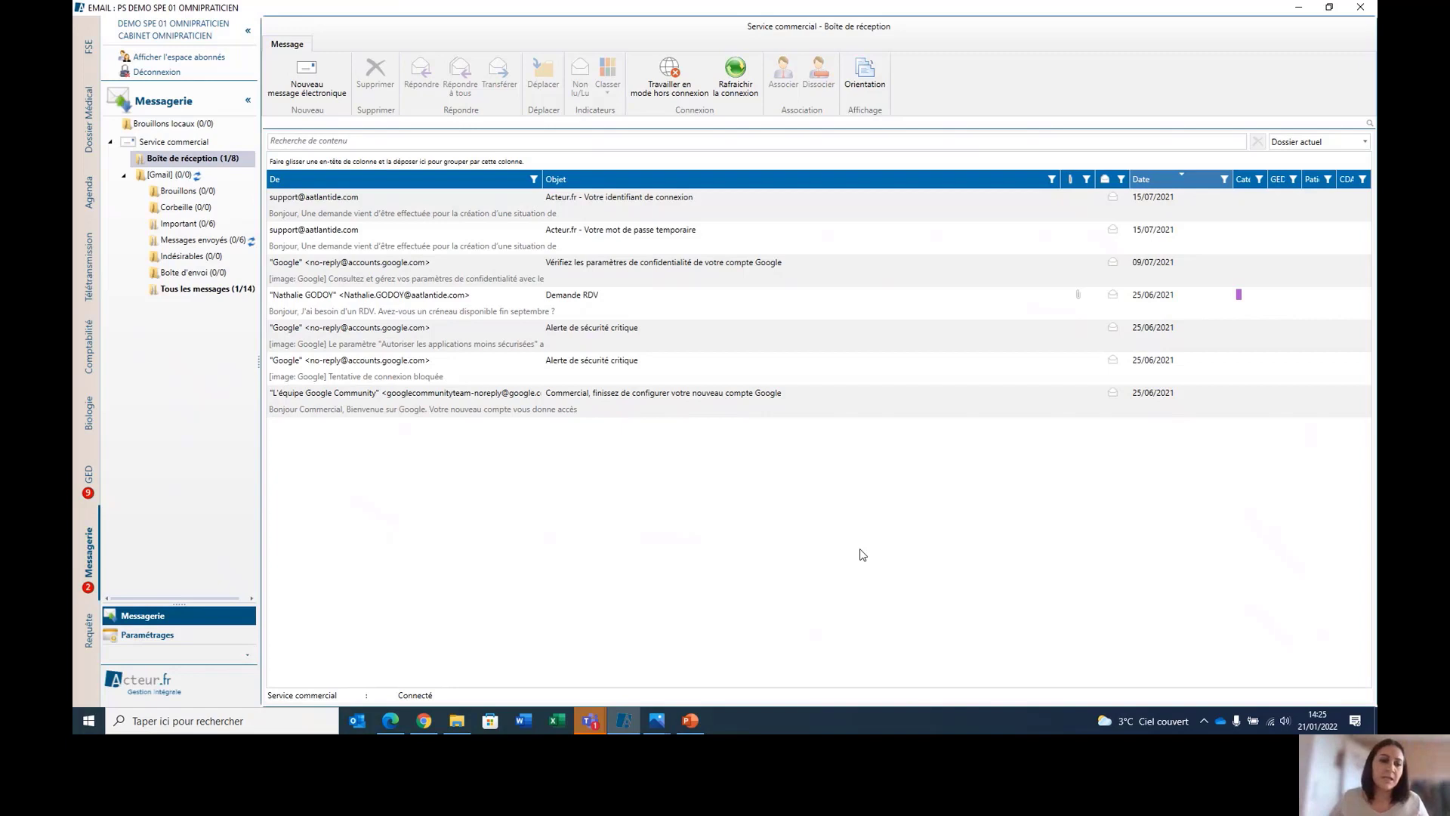
left_click(87, 639)
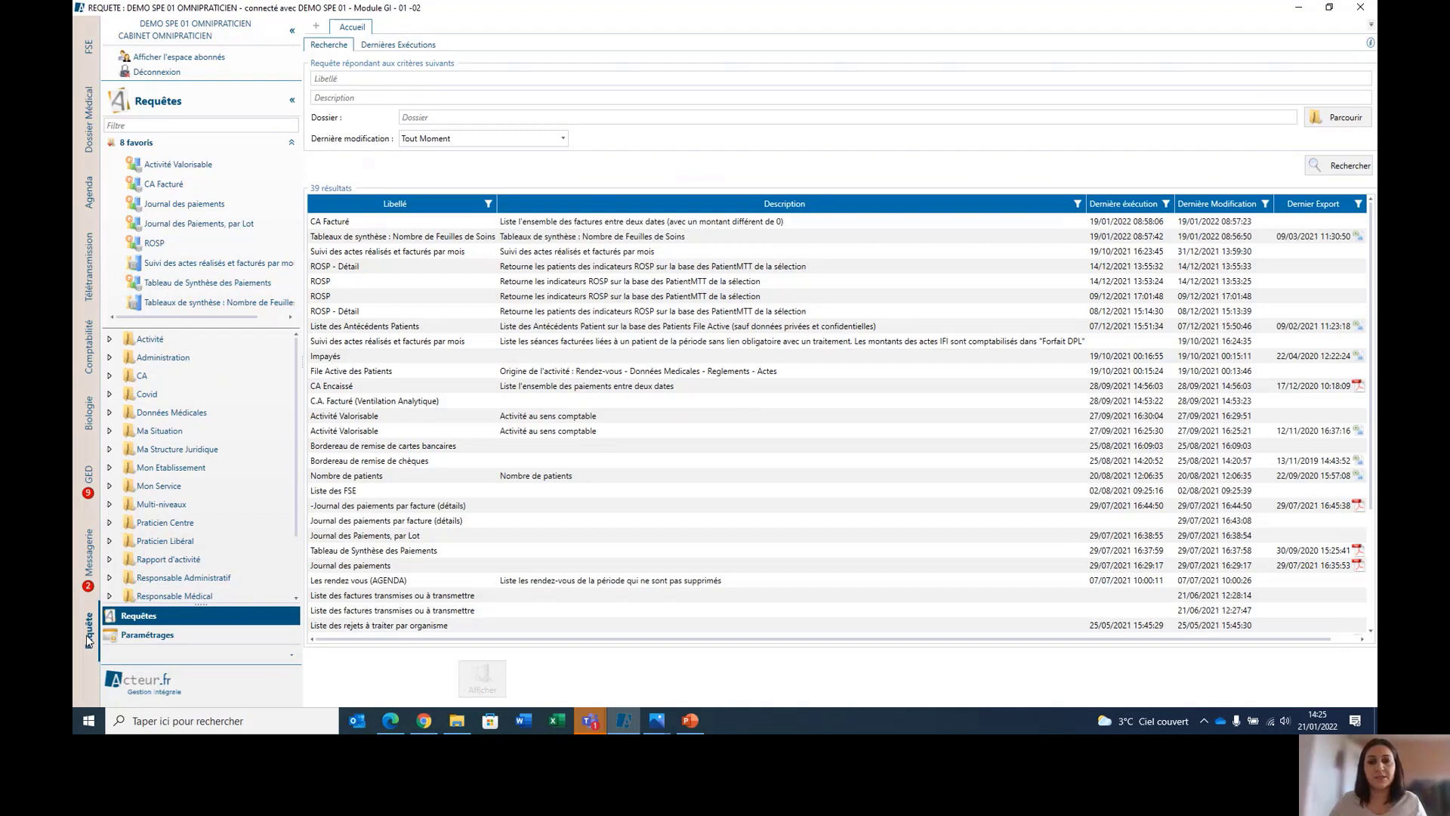
left_click(527, 296)
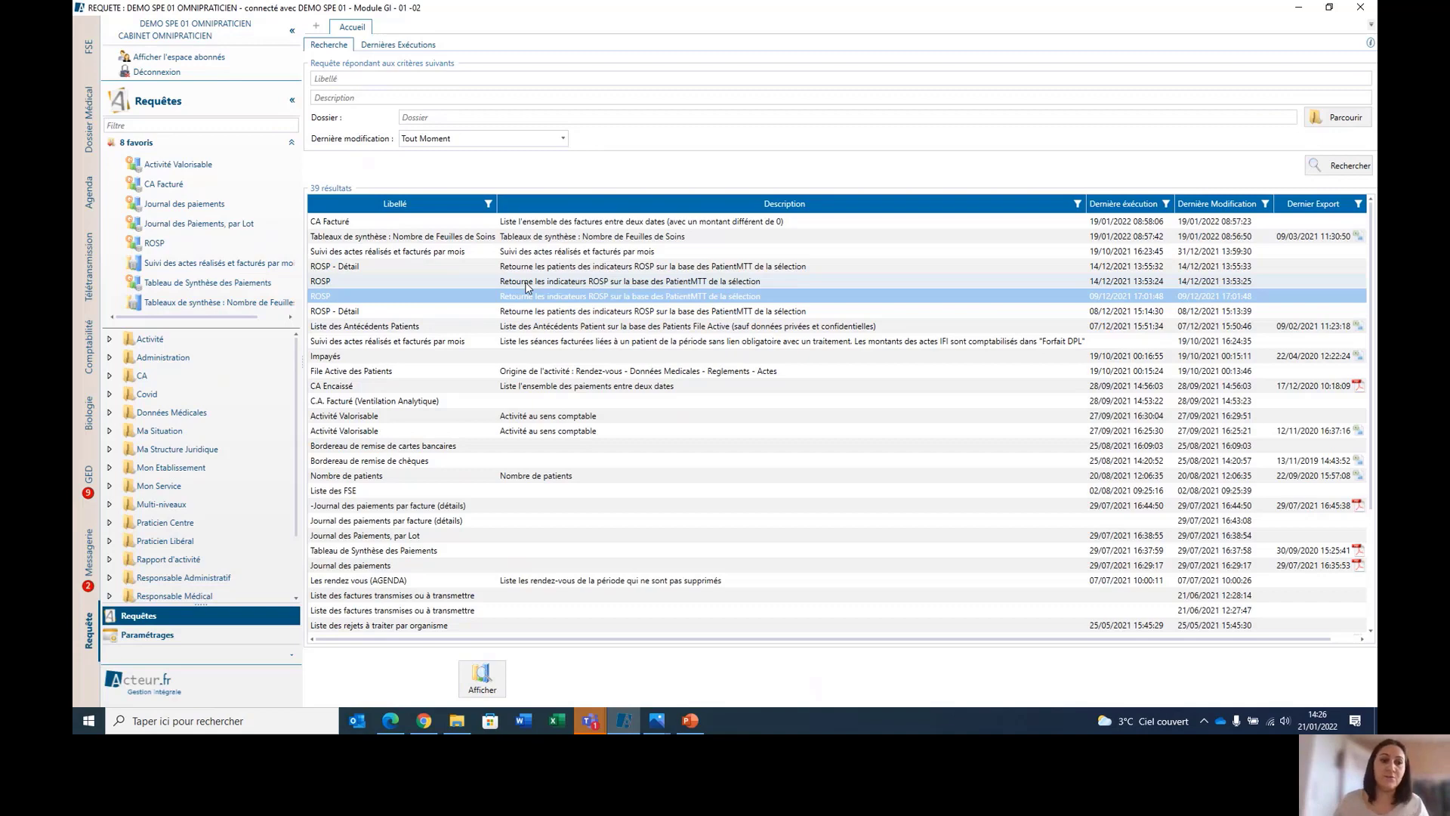
- Return to the Dossier Médical module and collapse the Scores et tests folder and the Consultation and Compte-Rendu form groups
left_click(89, 136)
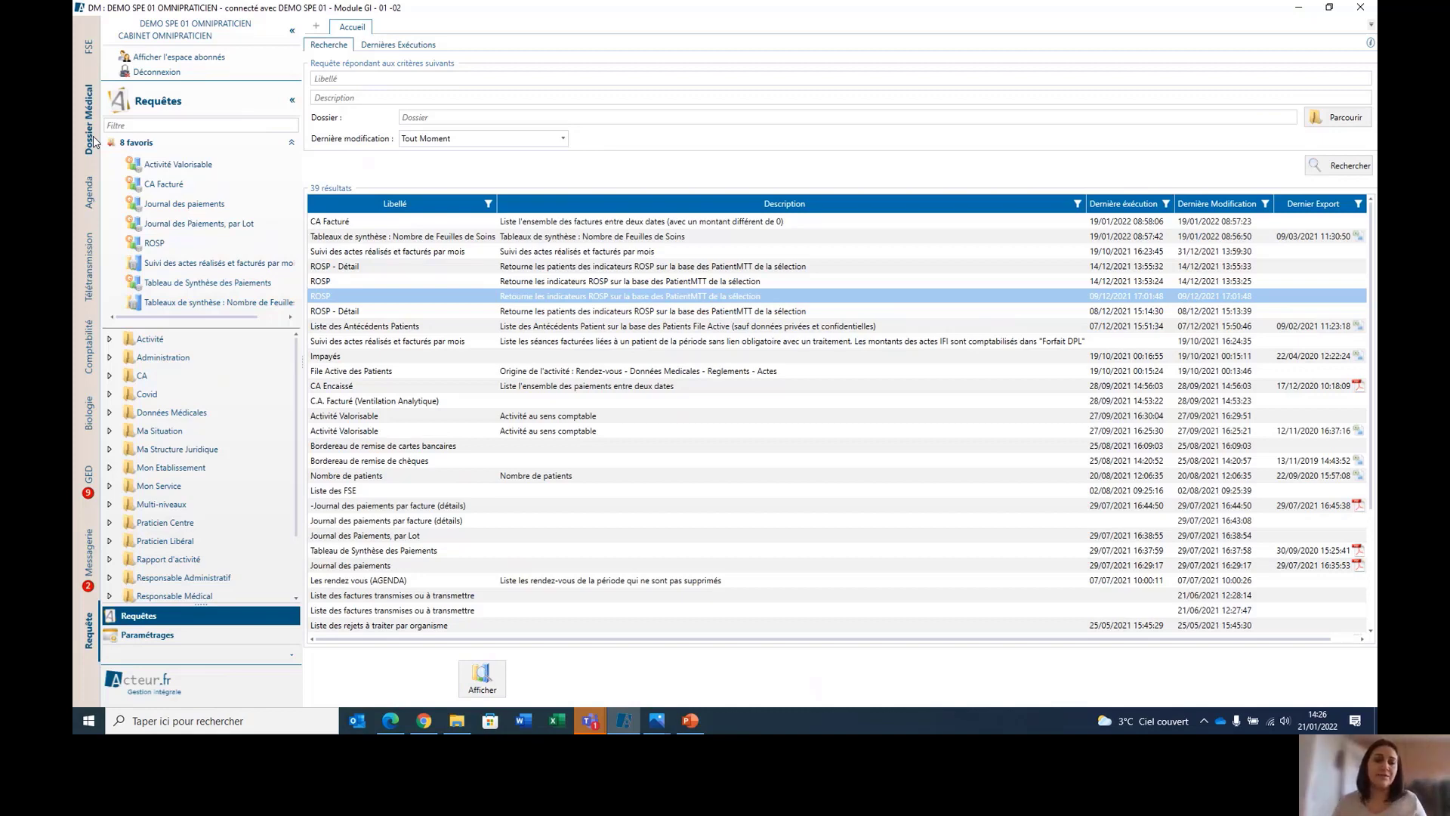
left_click(93, 136)
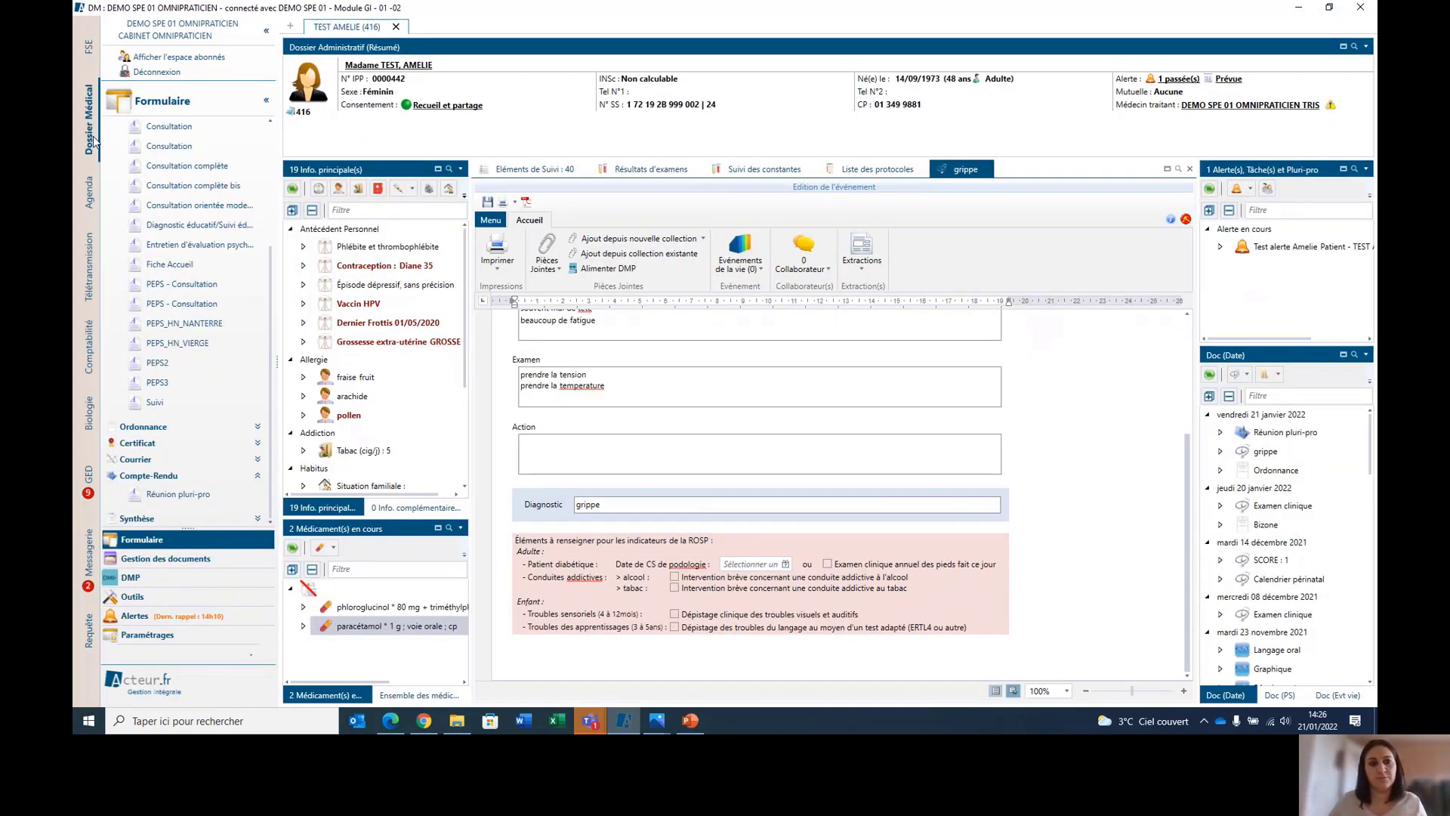
scroll(197, 329, "up", 5)
left_click(119, 234)
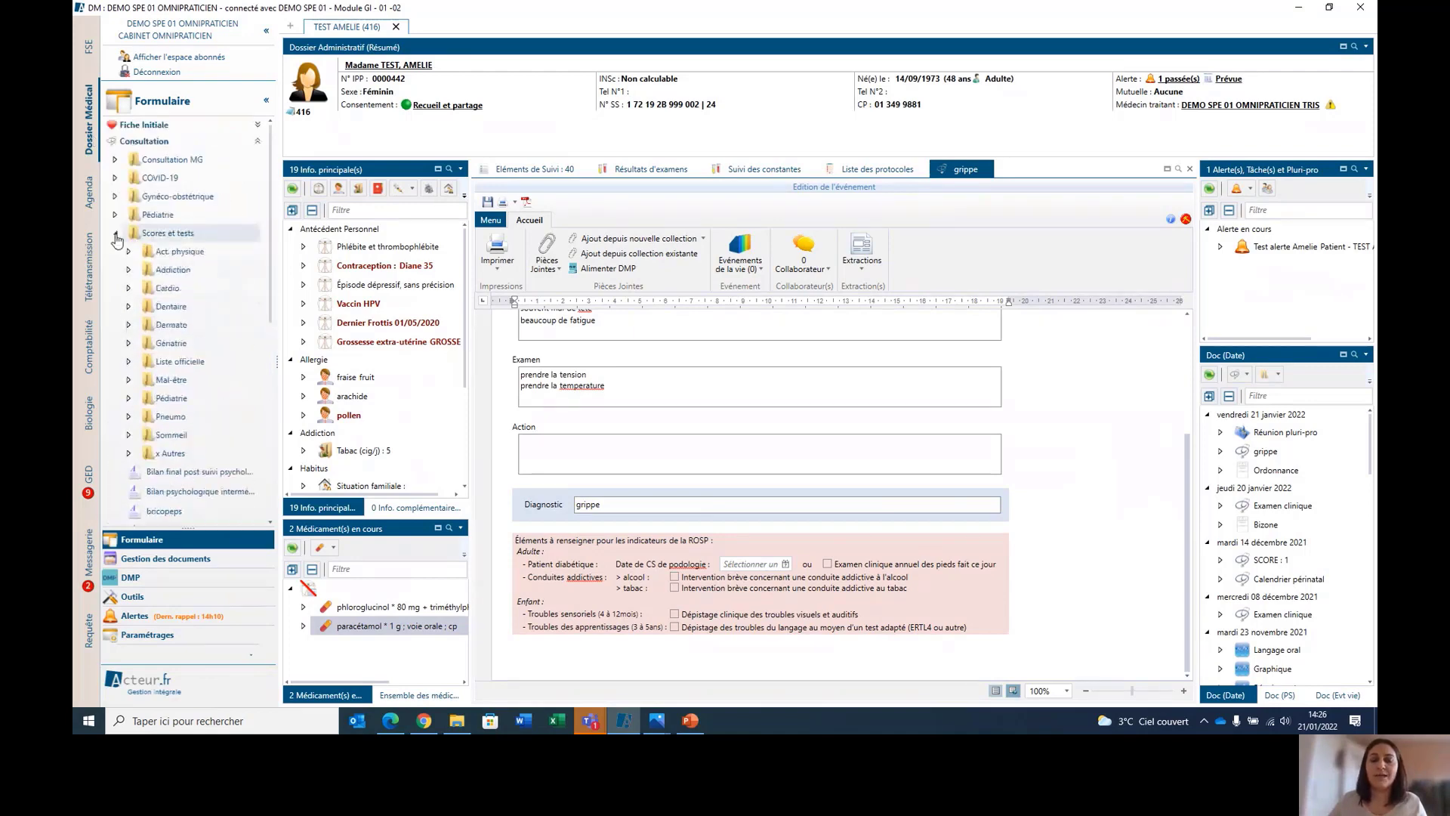
left_click(258, 142)
left_click(265, 207)
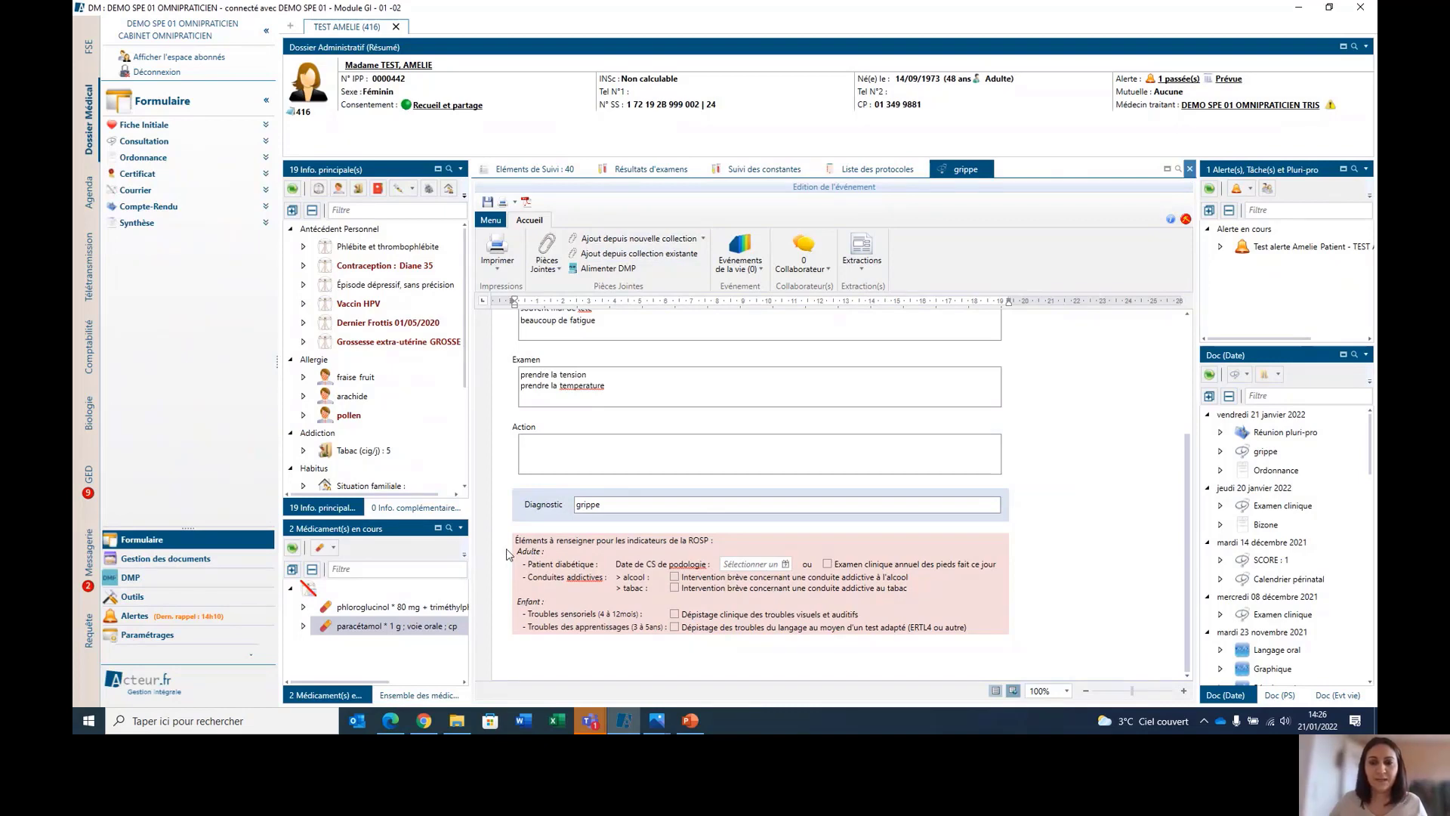
- Close the grippe consultation and switch to the webinar presentation for doctors in PowerPoint
mouse_move(702, 729)
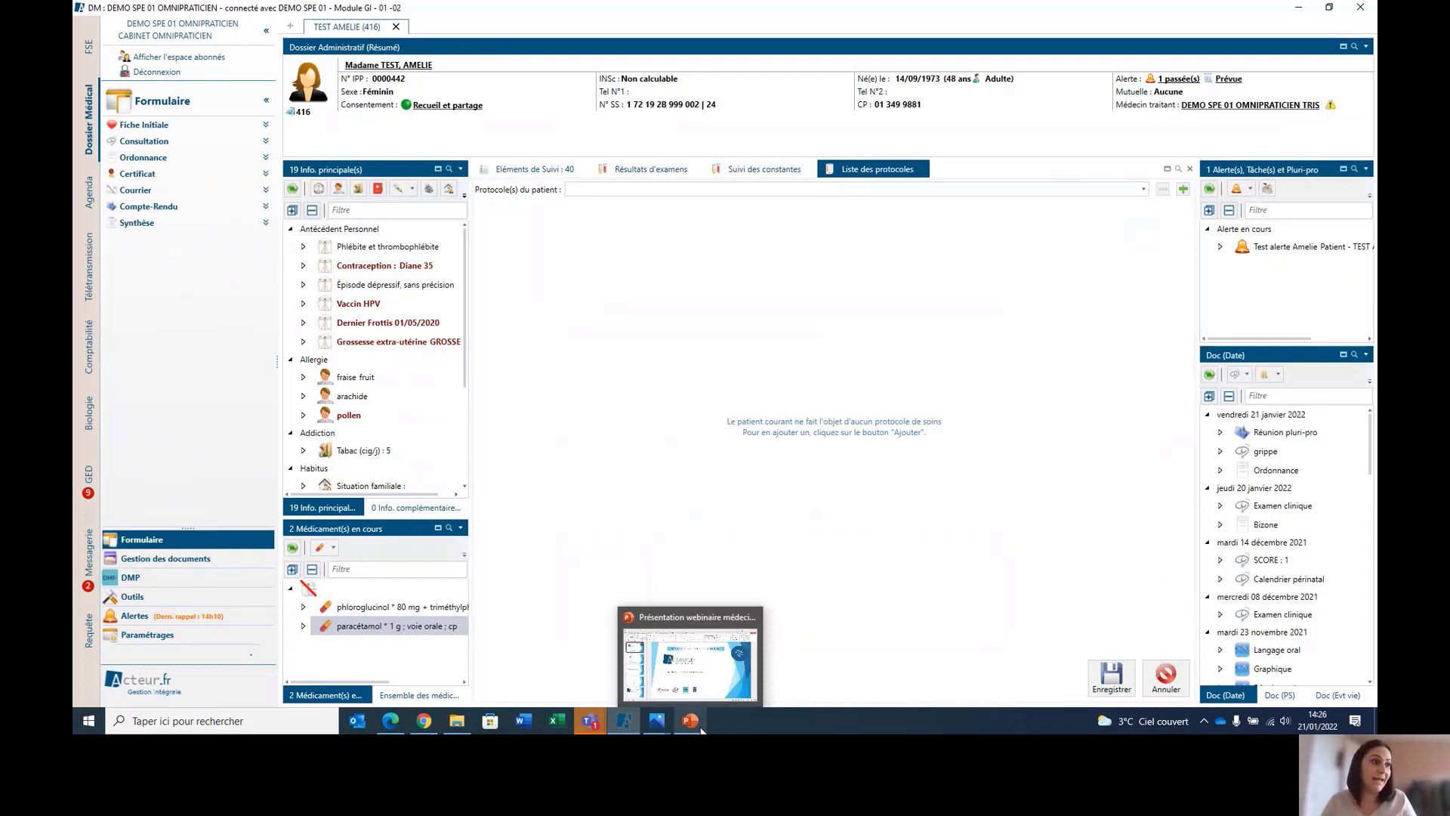
left_click(702, 729)
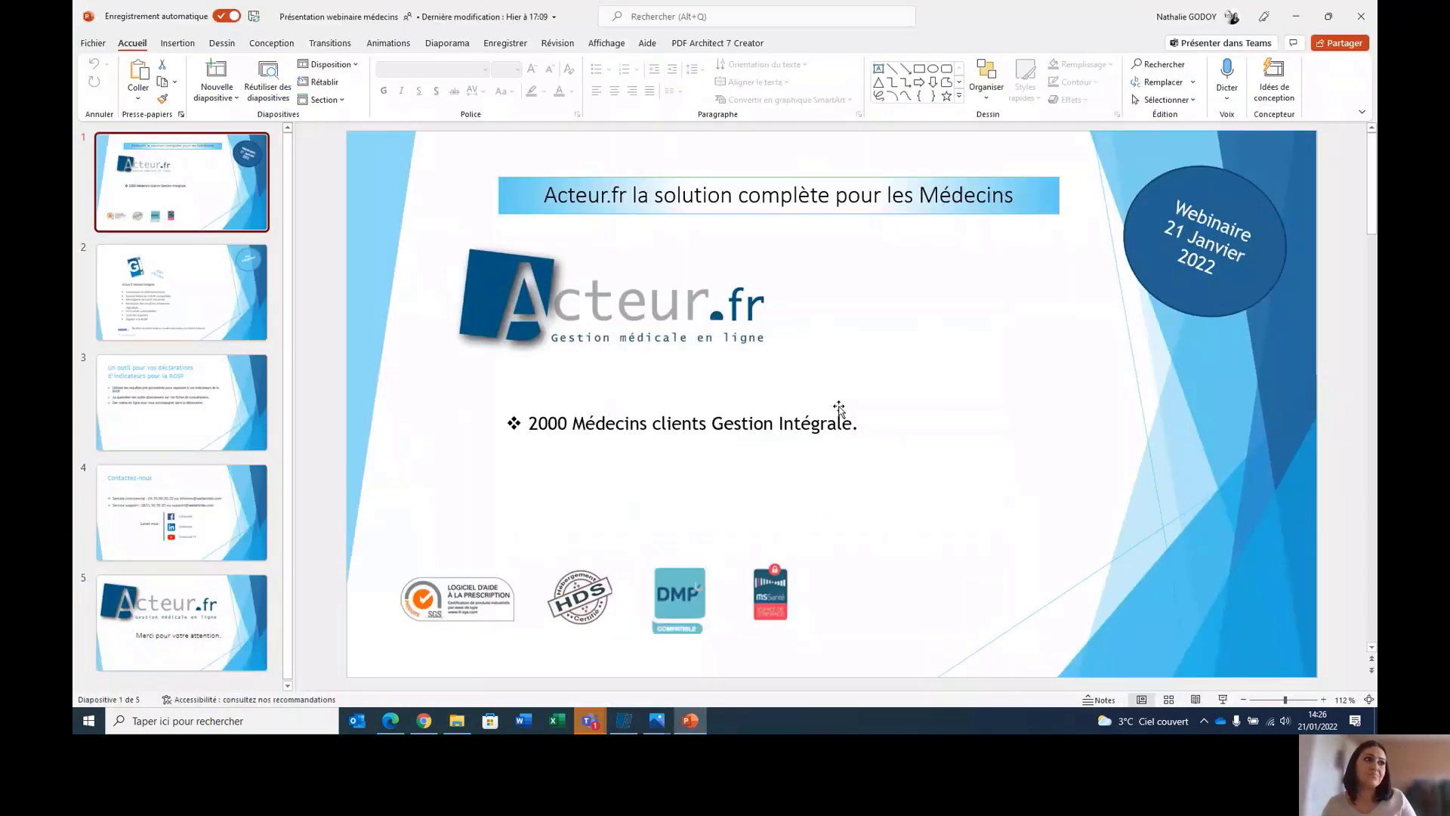